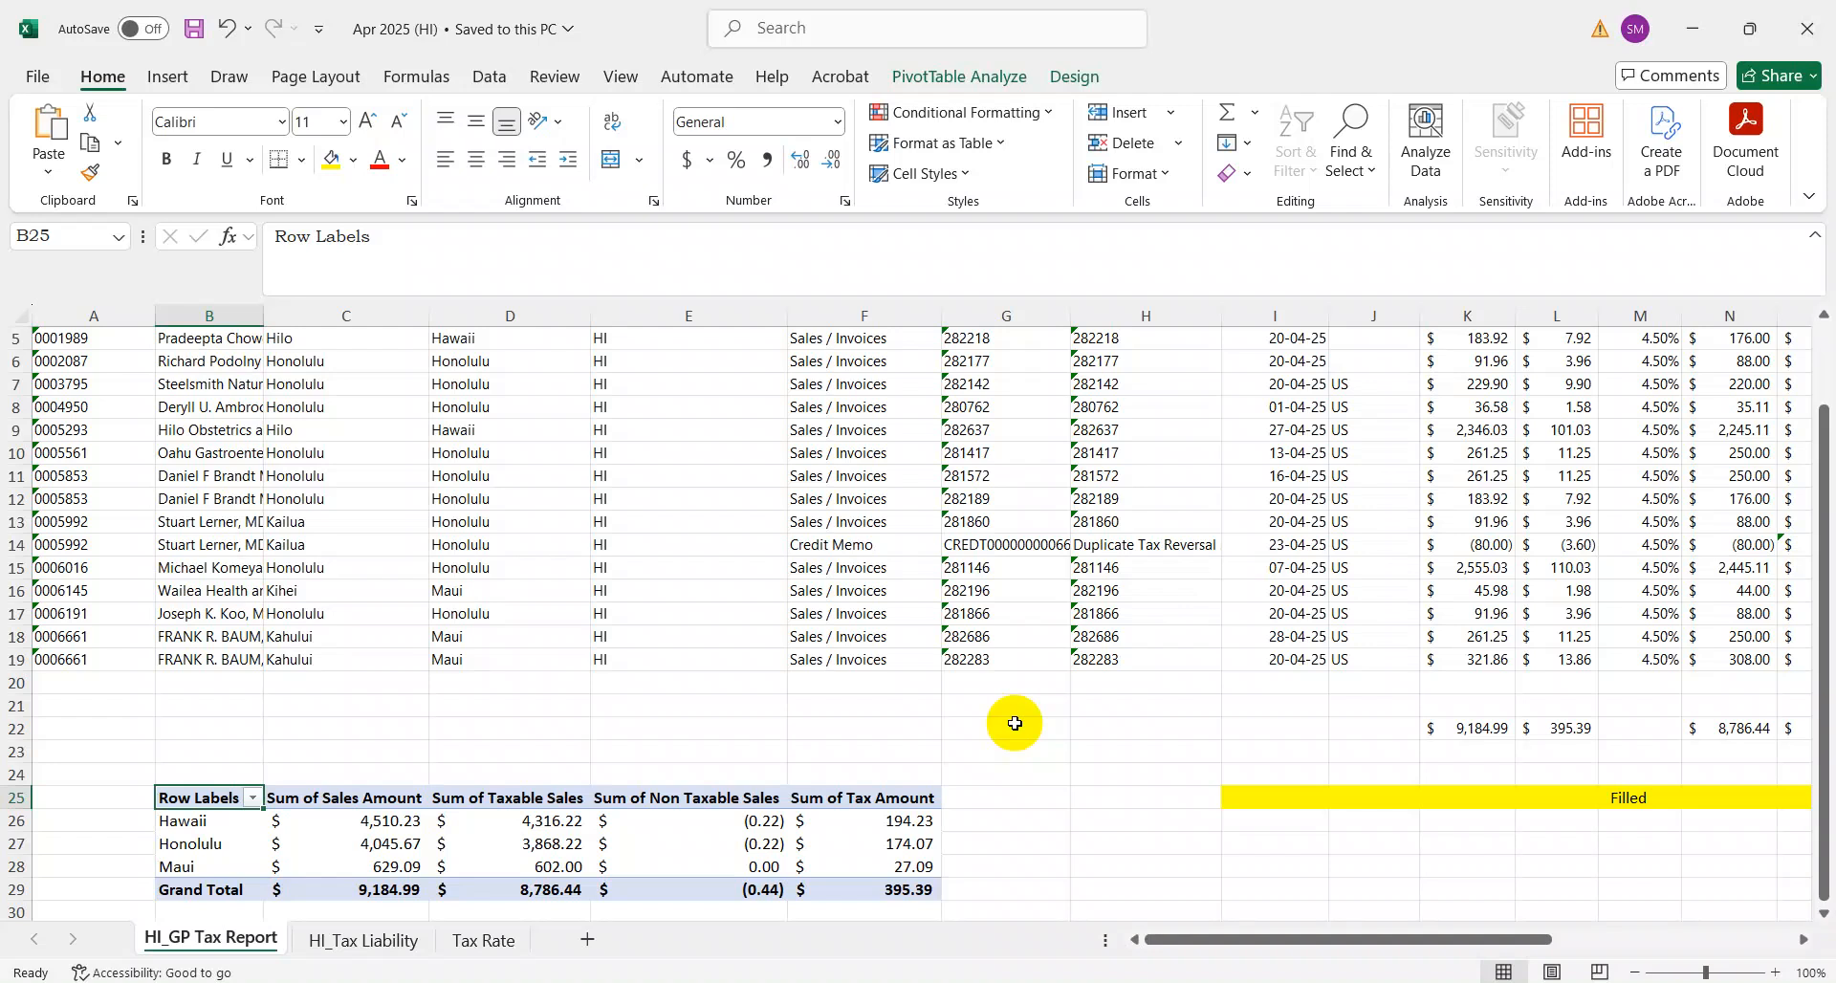
Step: Examine the column headings and the County lookup formula in the transaction table of the HI_GP Tax Report sheet
key(ctrl+Up)
key(ctrl+Up)
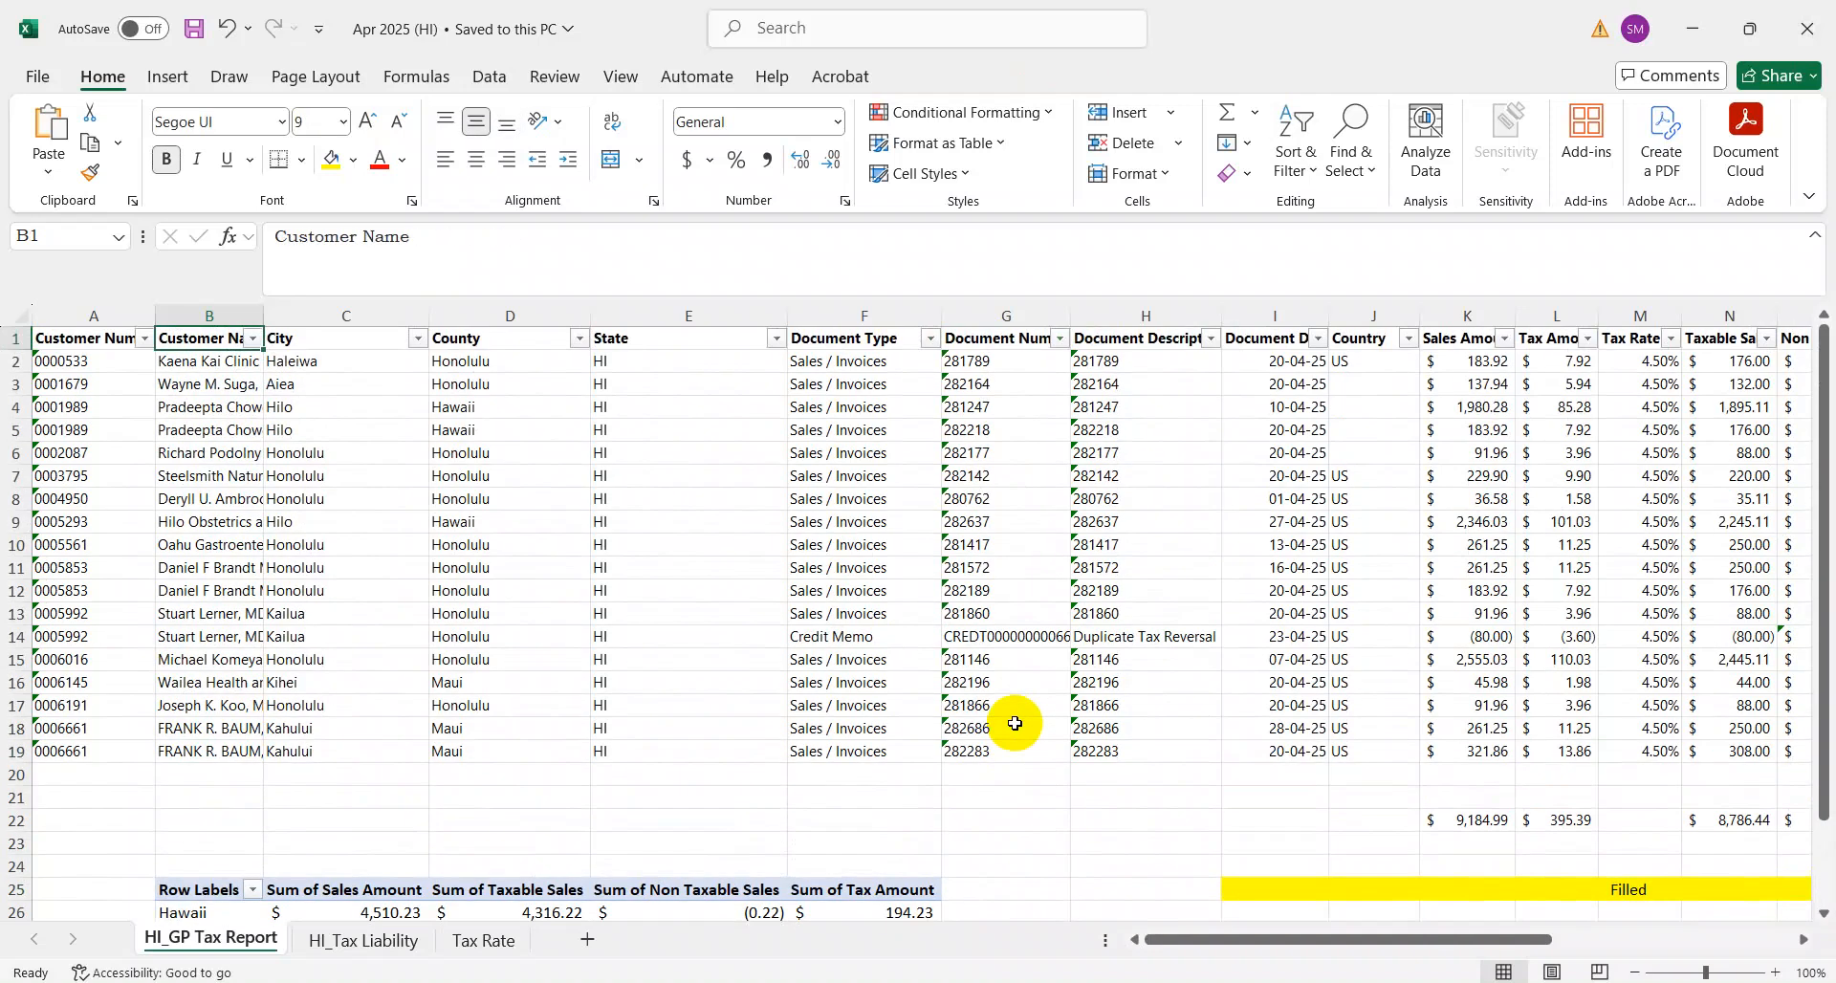
key(Left)
key(Right)
key(Right)
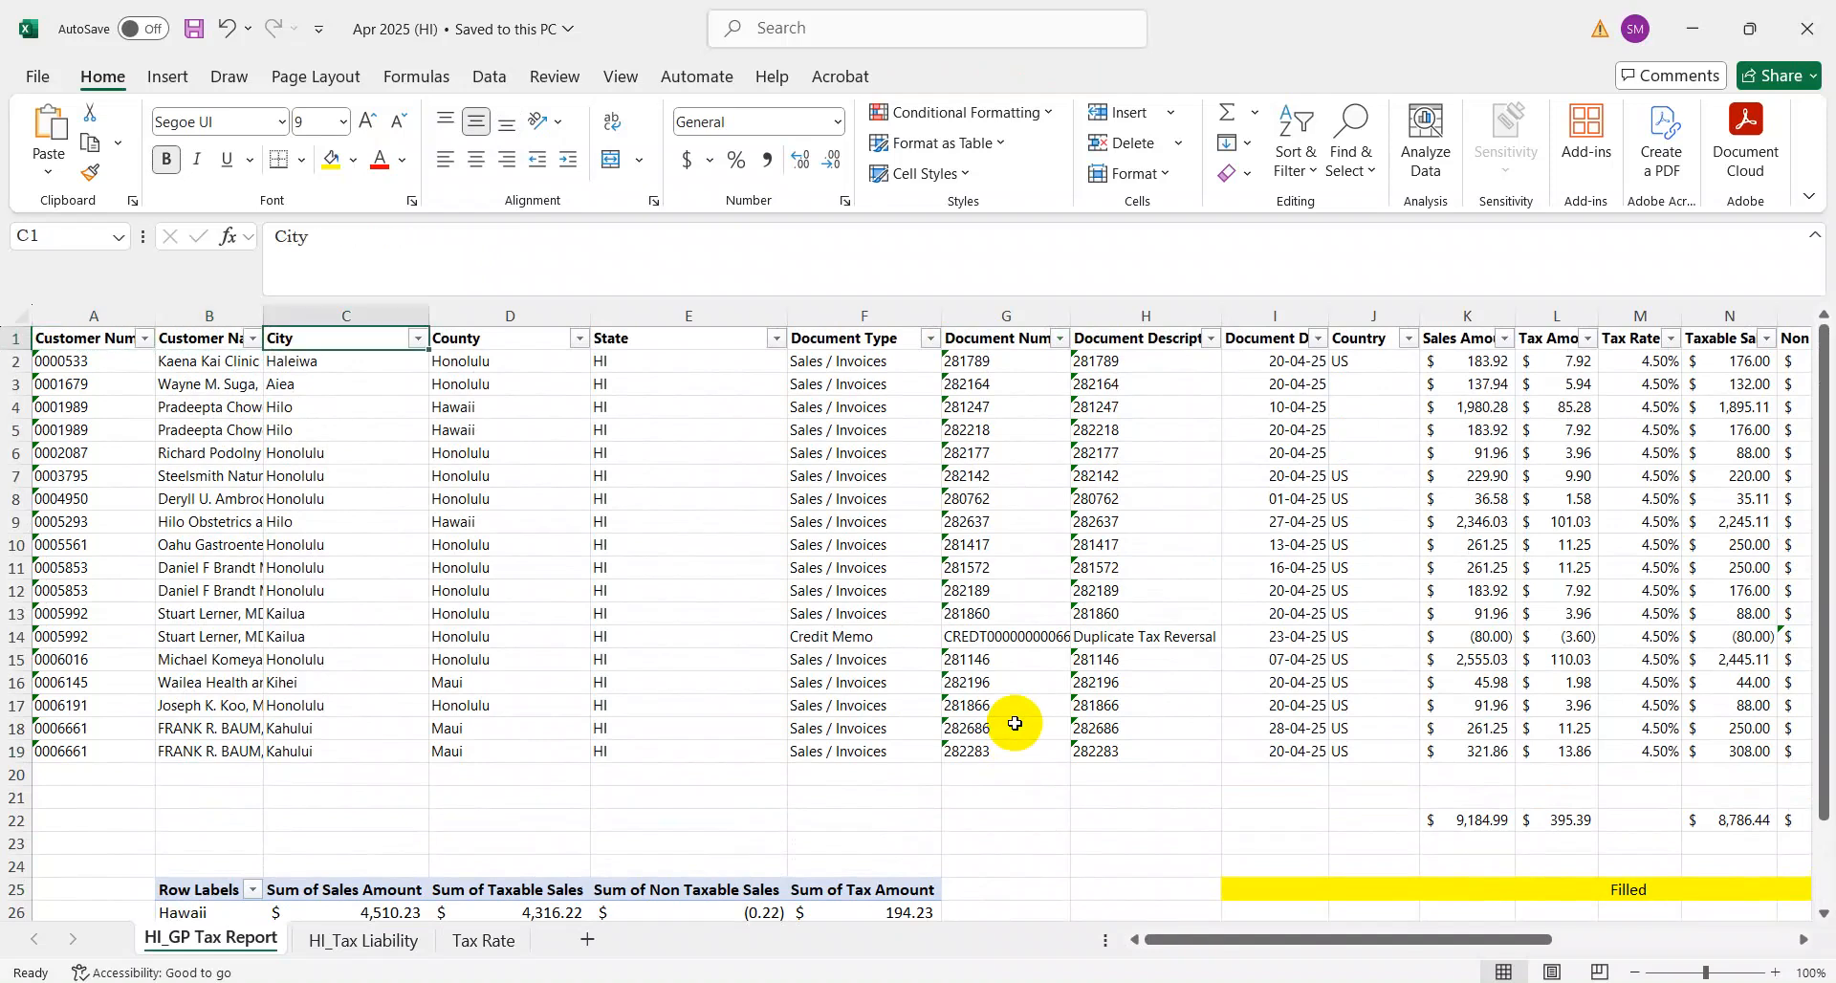
key(Right)
key(Down)
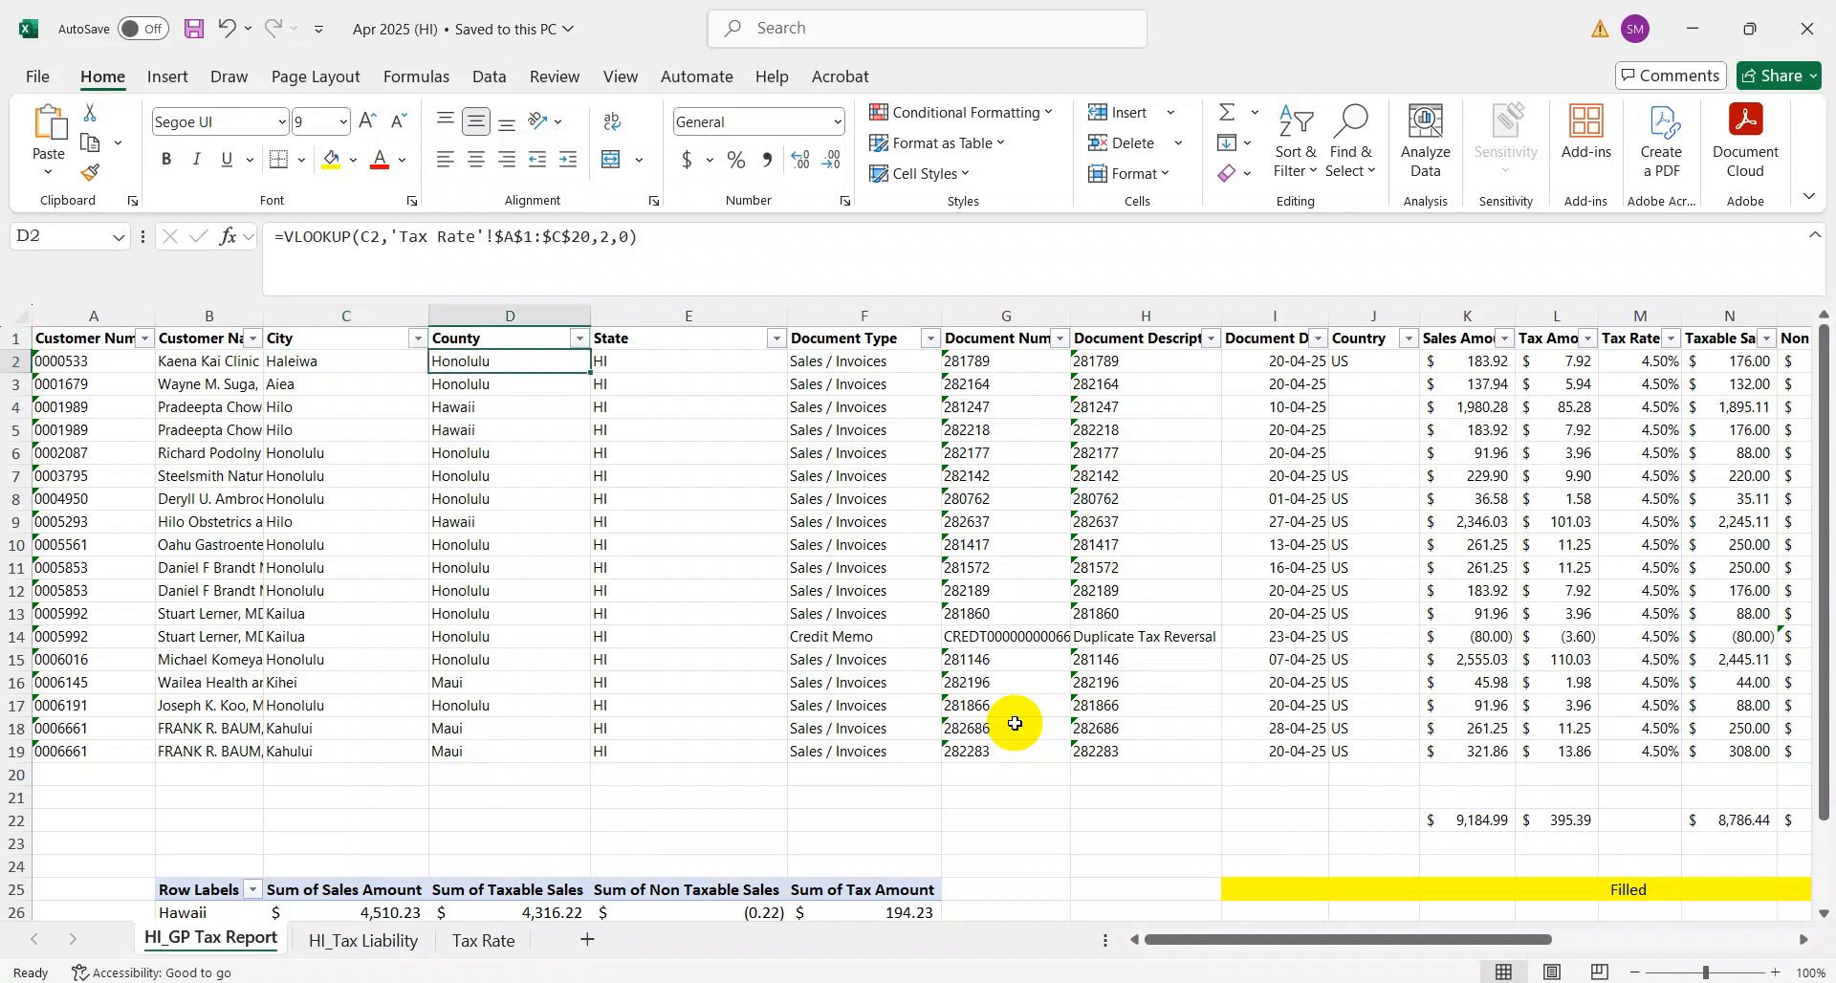
key(ctrl+shift+Down)
key(Up)
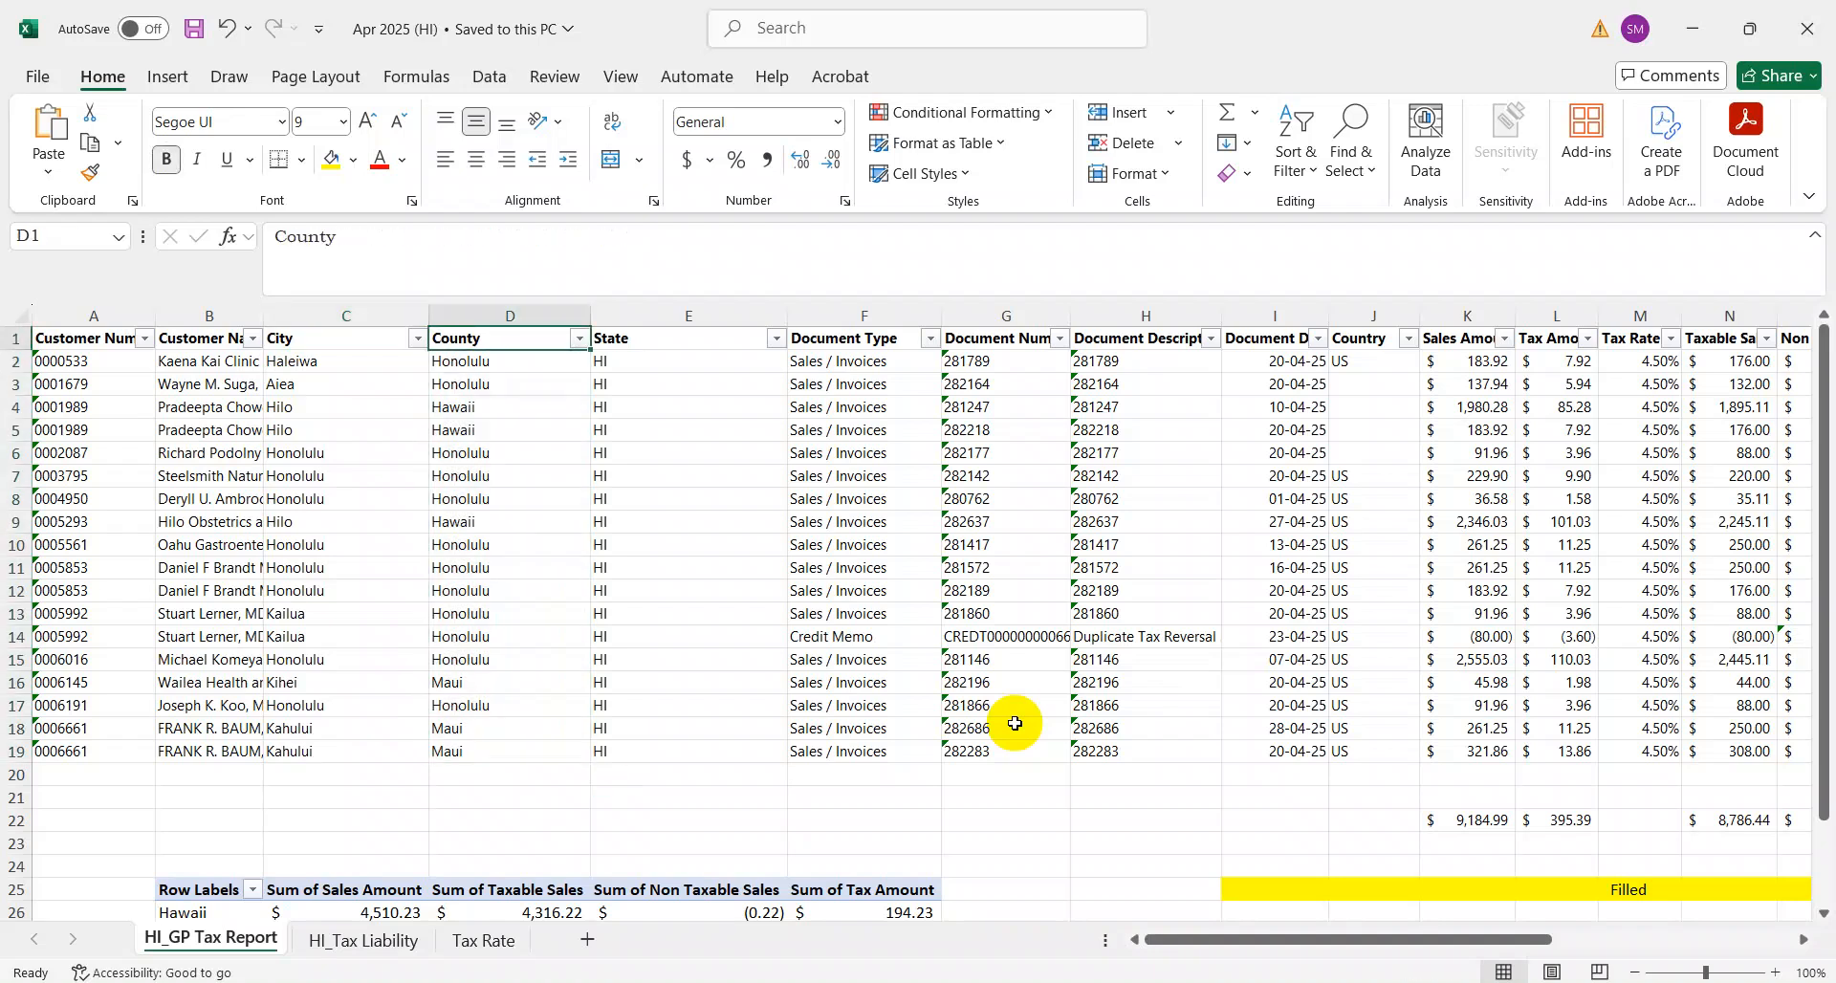
Step: Examine the Tax Rate lookup formula and the values for all transaction rows
key(Right)
key(Right)
key(Right)
key(Right)
key(Right)
key(Right)
key(Right)
key(Right)
key(Right)
key(Down)
key(ctrl+shift+Down)
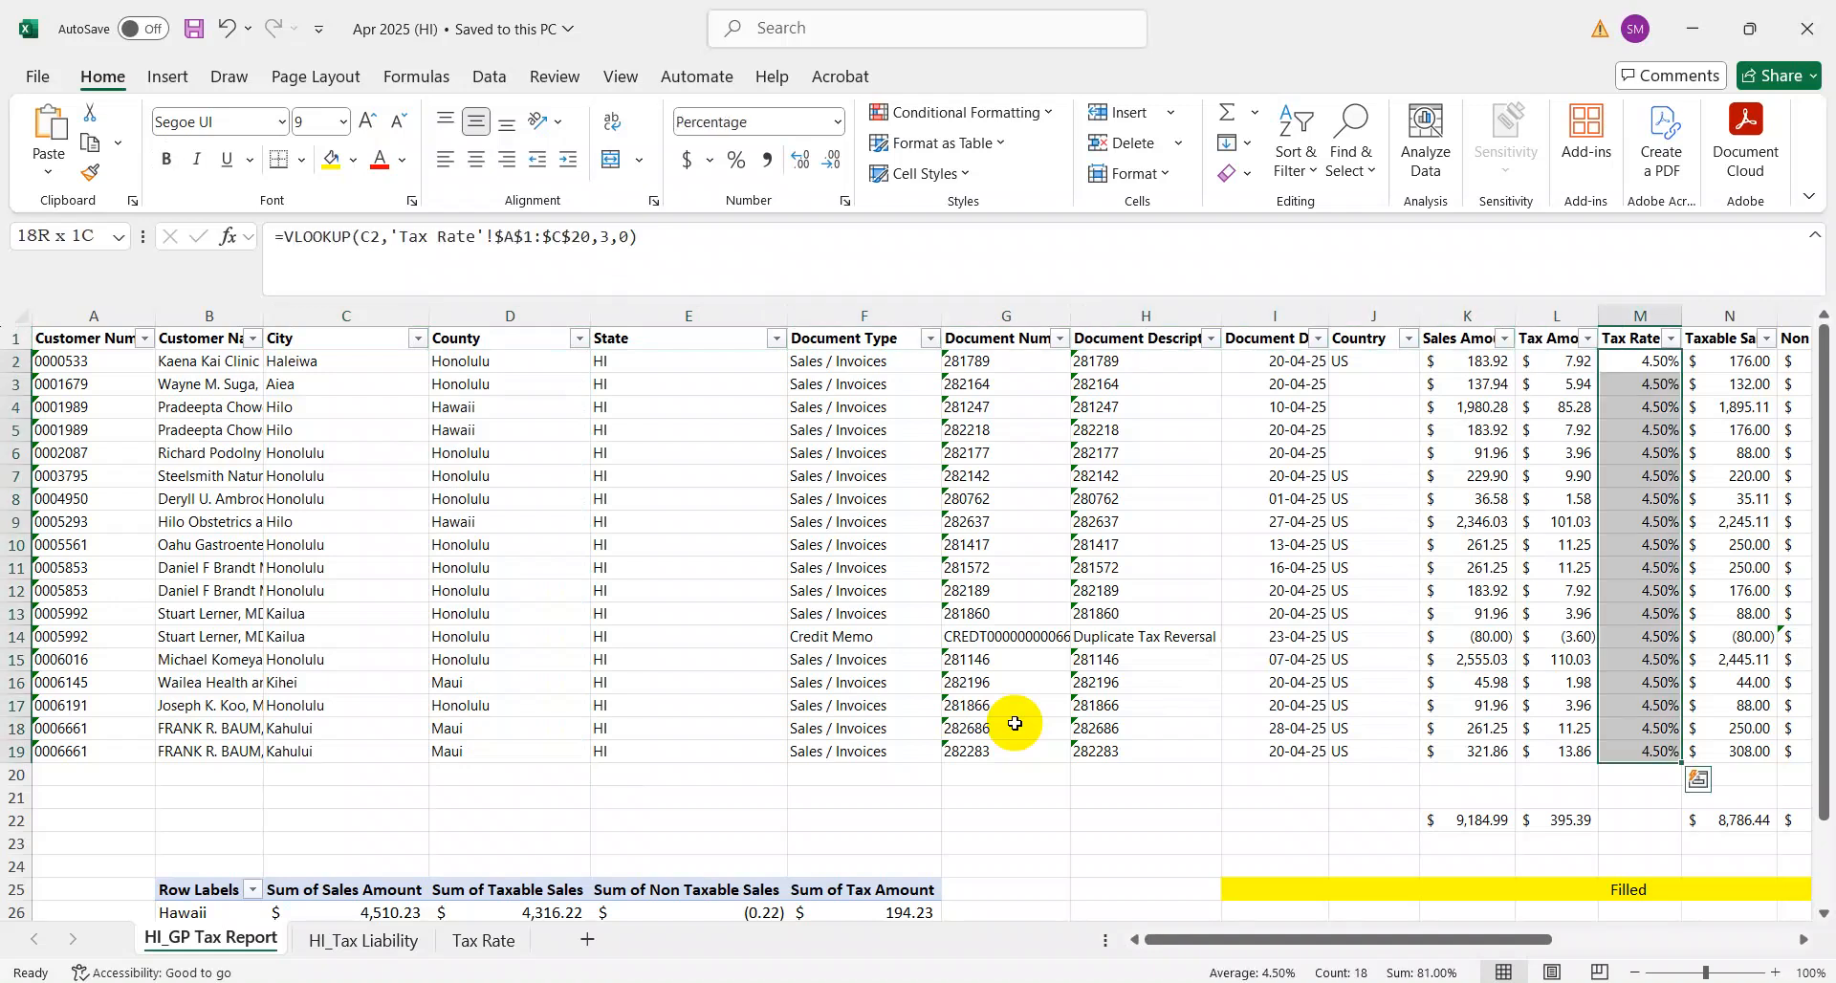
Step: Refresh the county summary PivotTable below the transaction data
key(ctrl+Home)
key(Right)
key(ctrl+Down)
key(ctrl+Down)
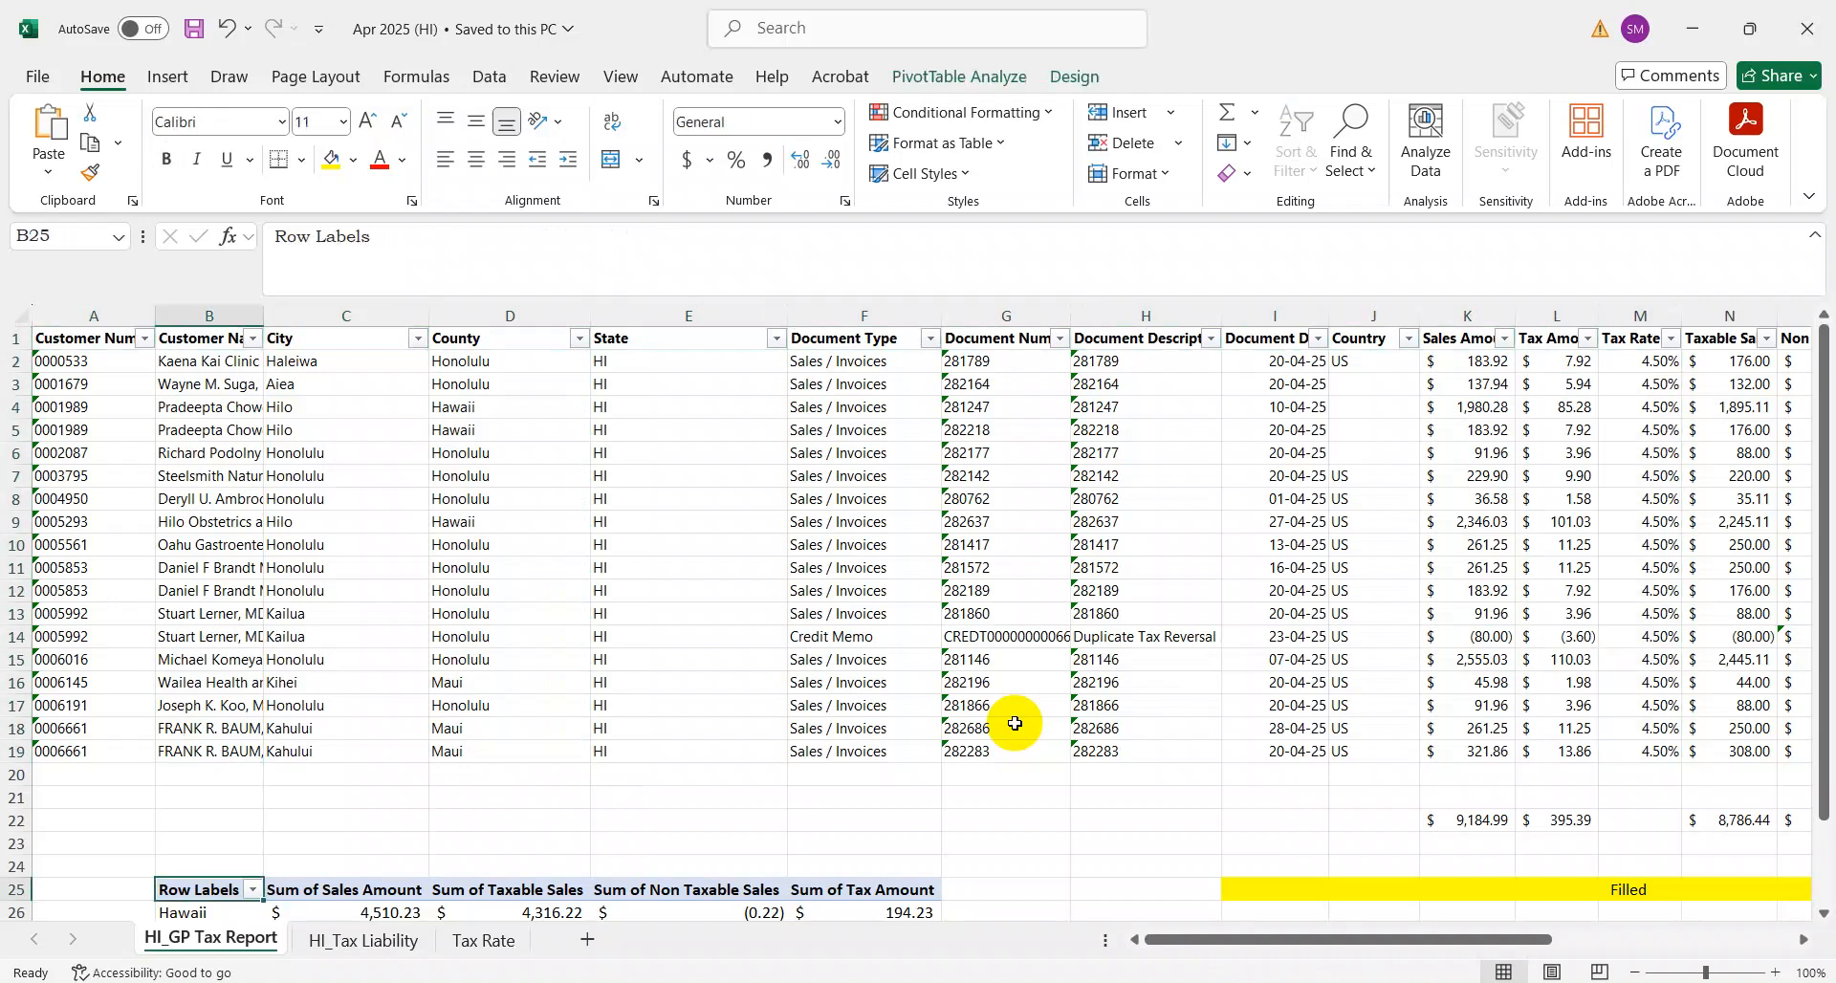
key(ctrl+Down)
key(ctrl+Up)
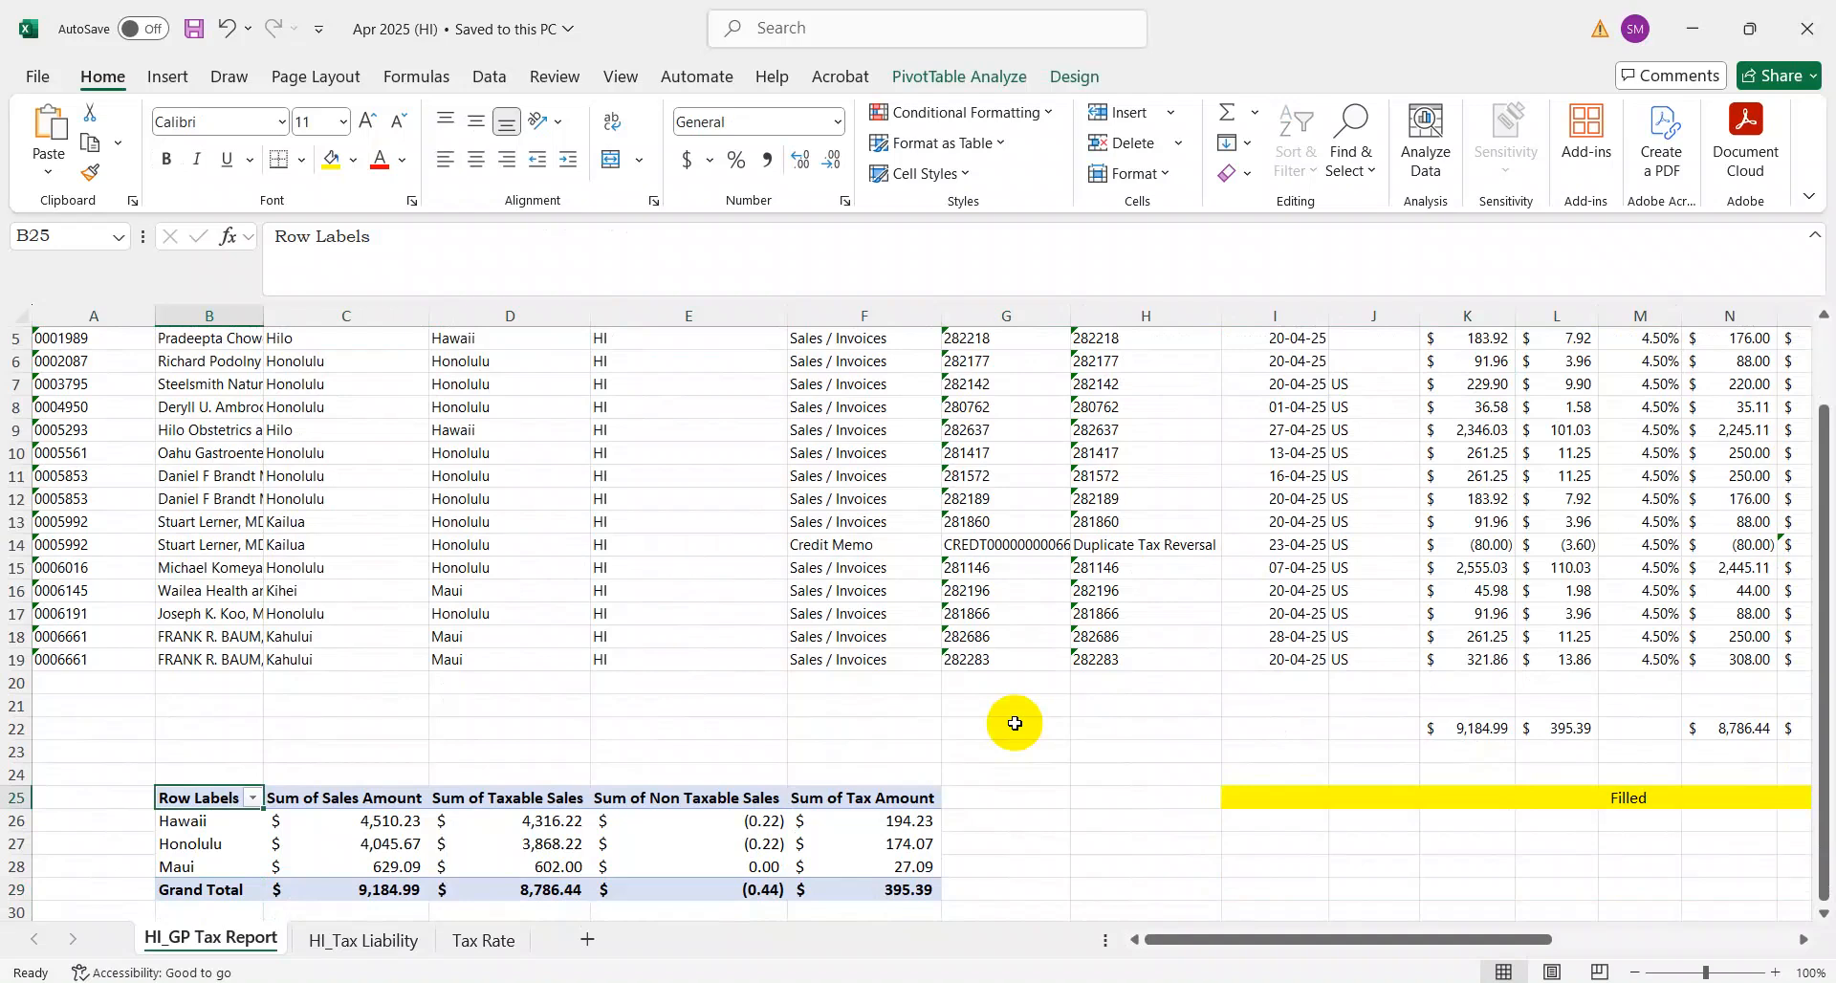
right_click(854, 851)
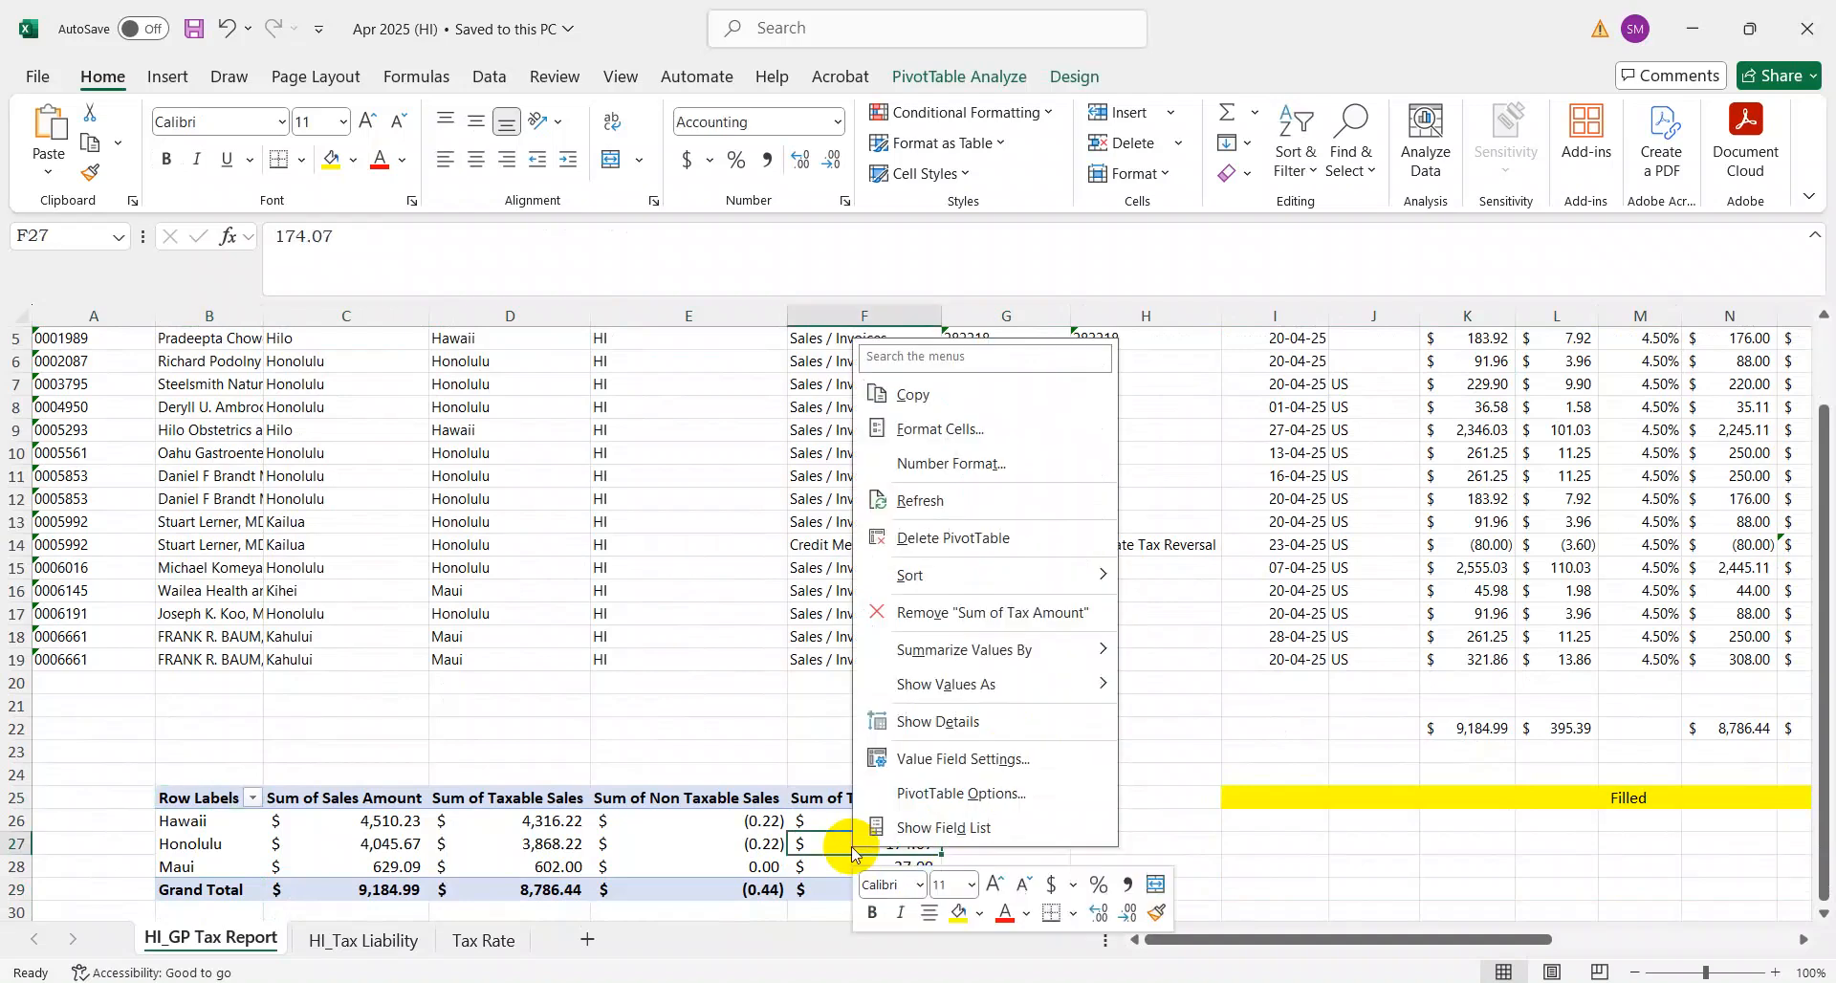
click(924, 503)
Step: Review the PivotTable's sales amount, taxable sales, non-taxable sales and tax amount columns by county
key(Up)
key(Up)
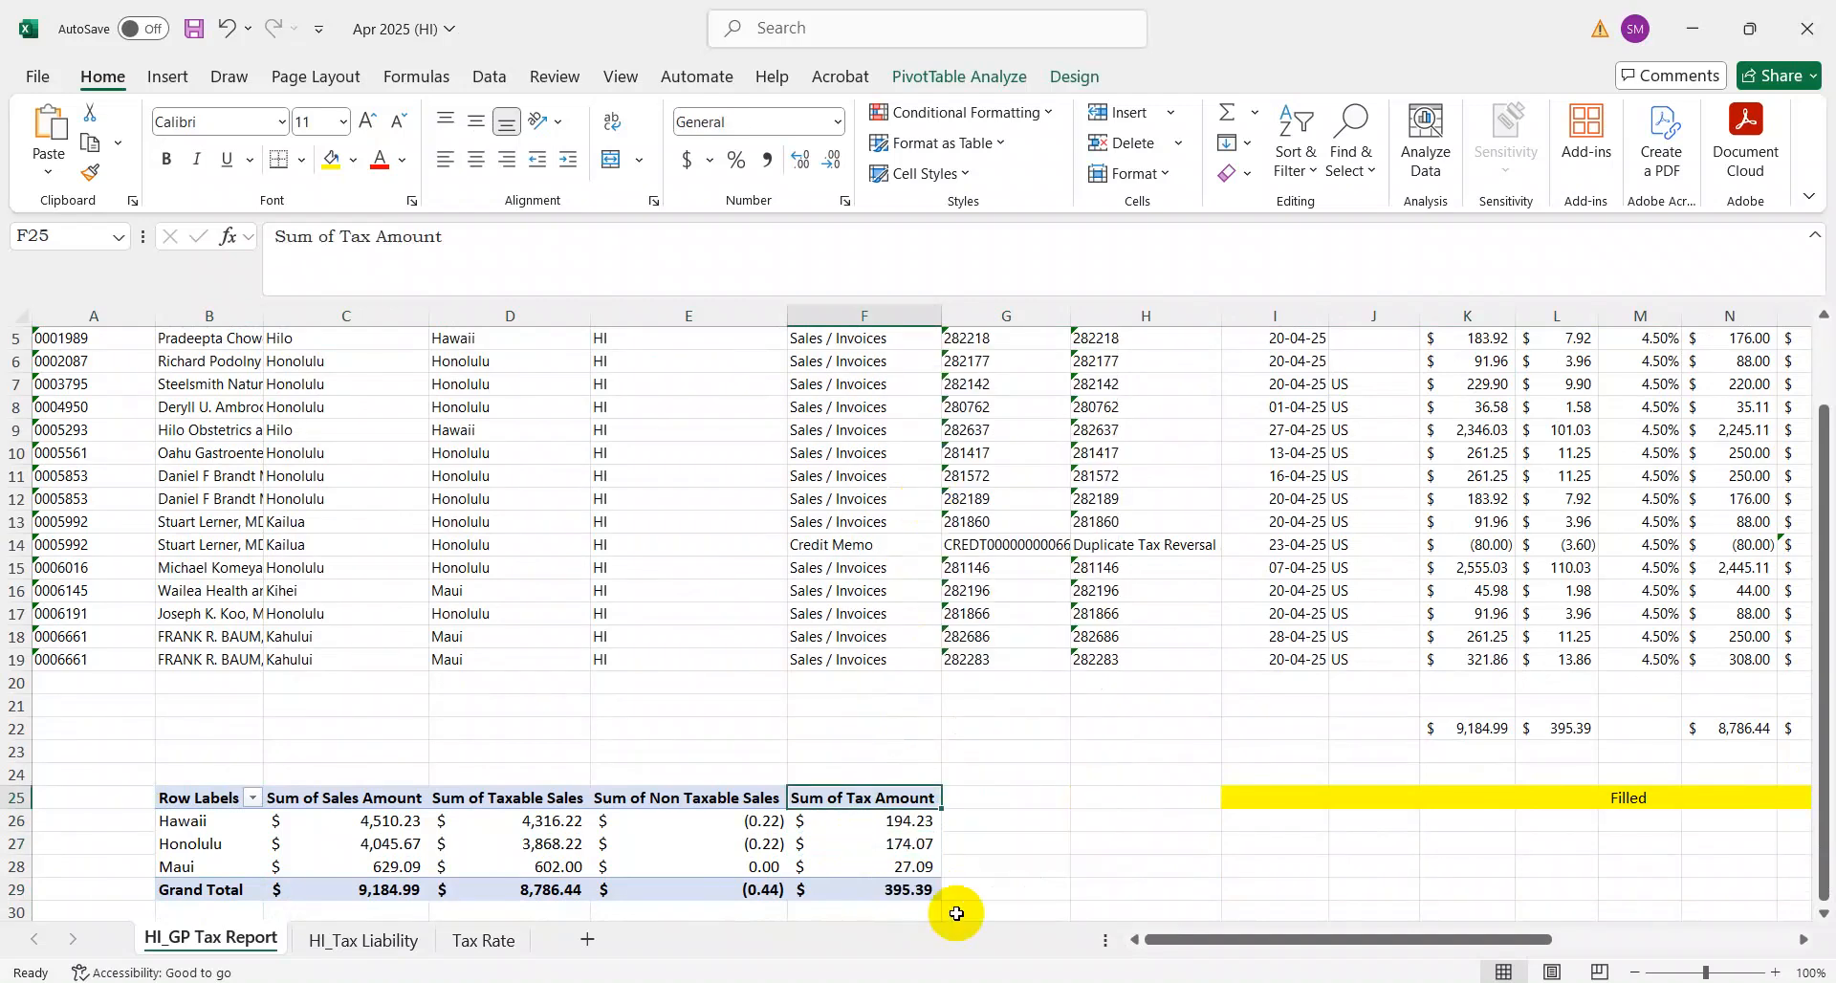
key(Left)
key(Left)
key(Left)
key(Left)
key(Right)
key(Down)
key(Up)
key(Right)
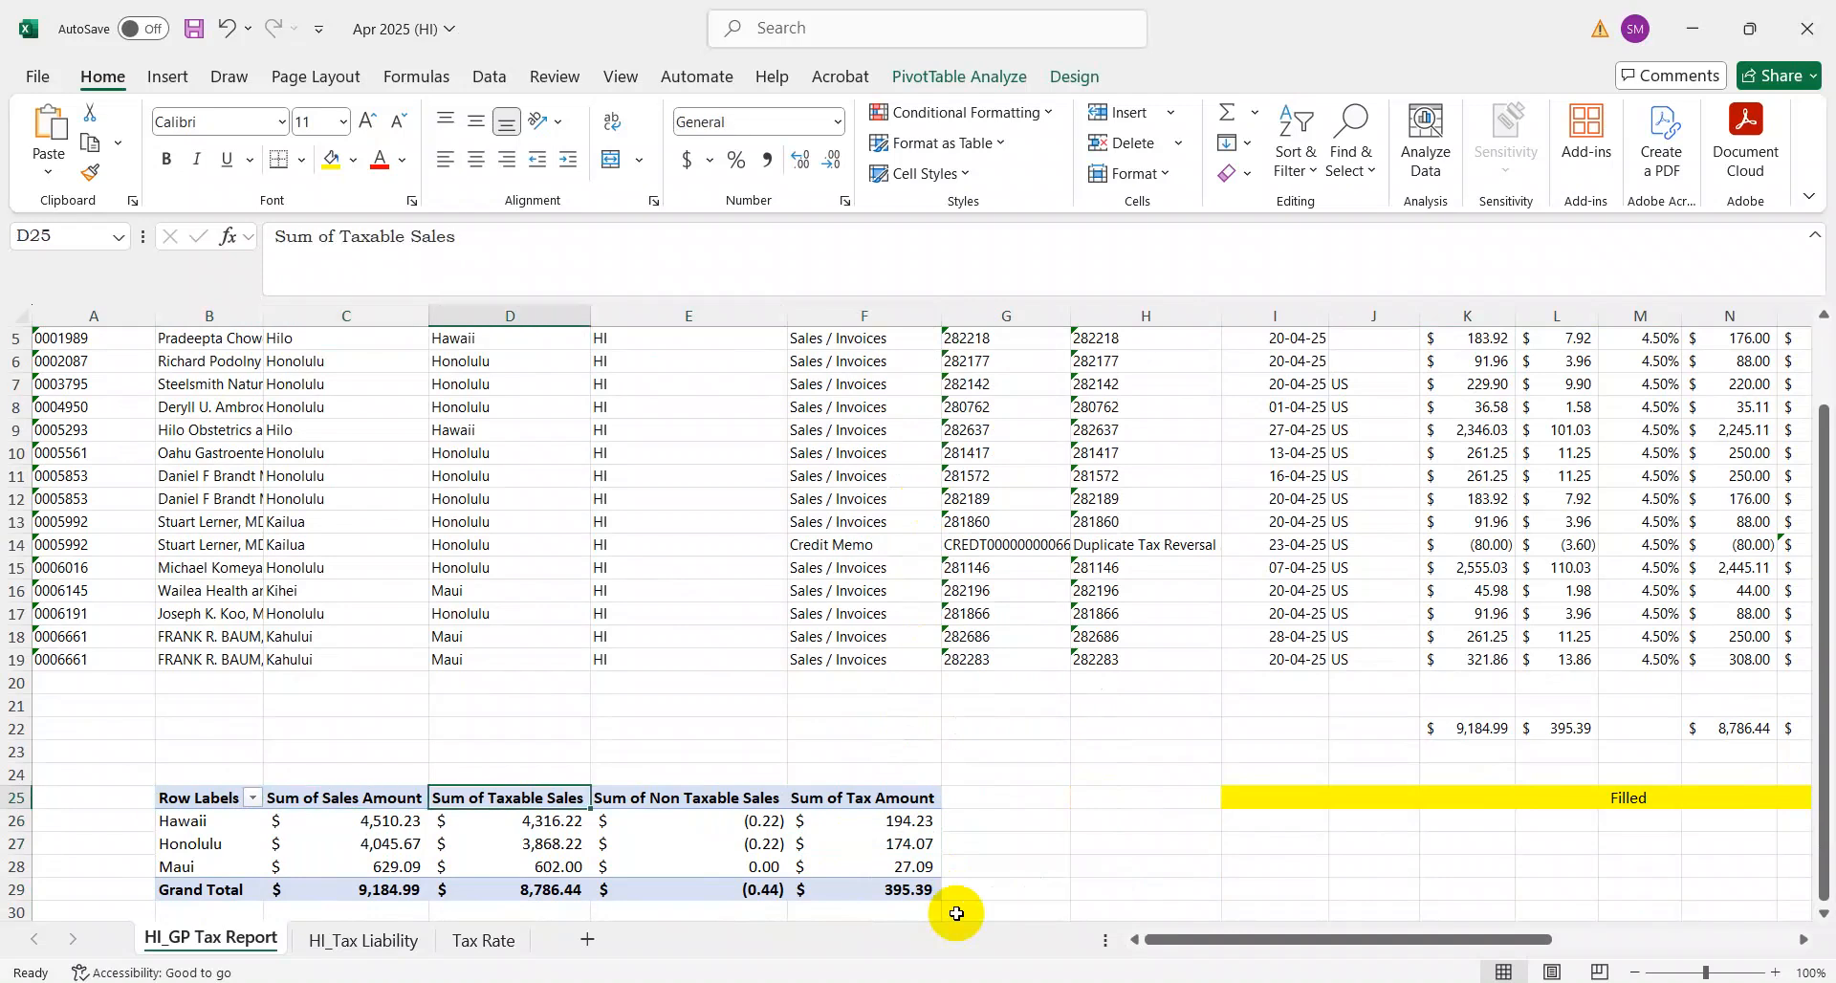
key(Right)
key(Right)
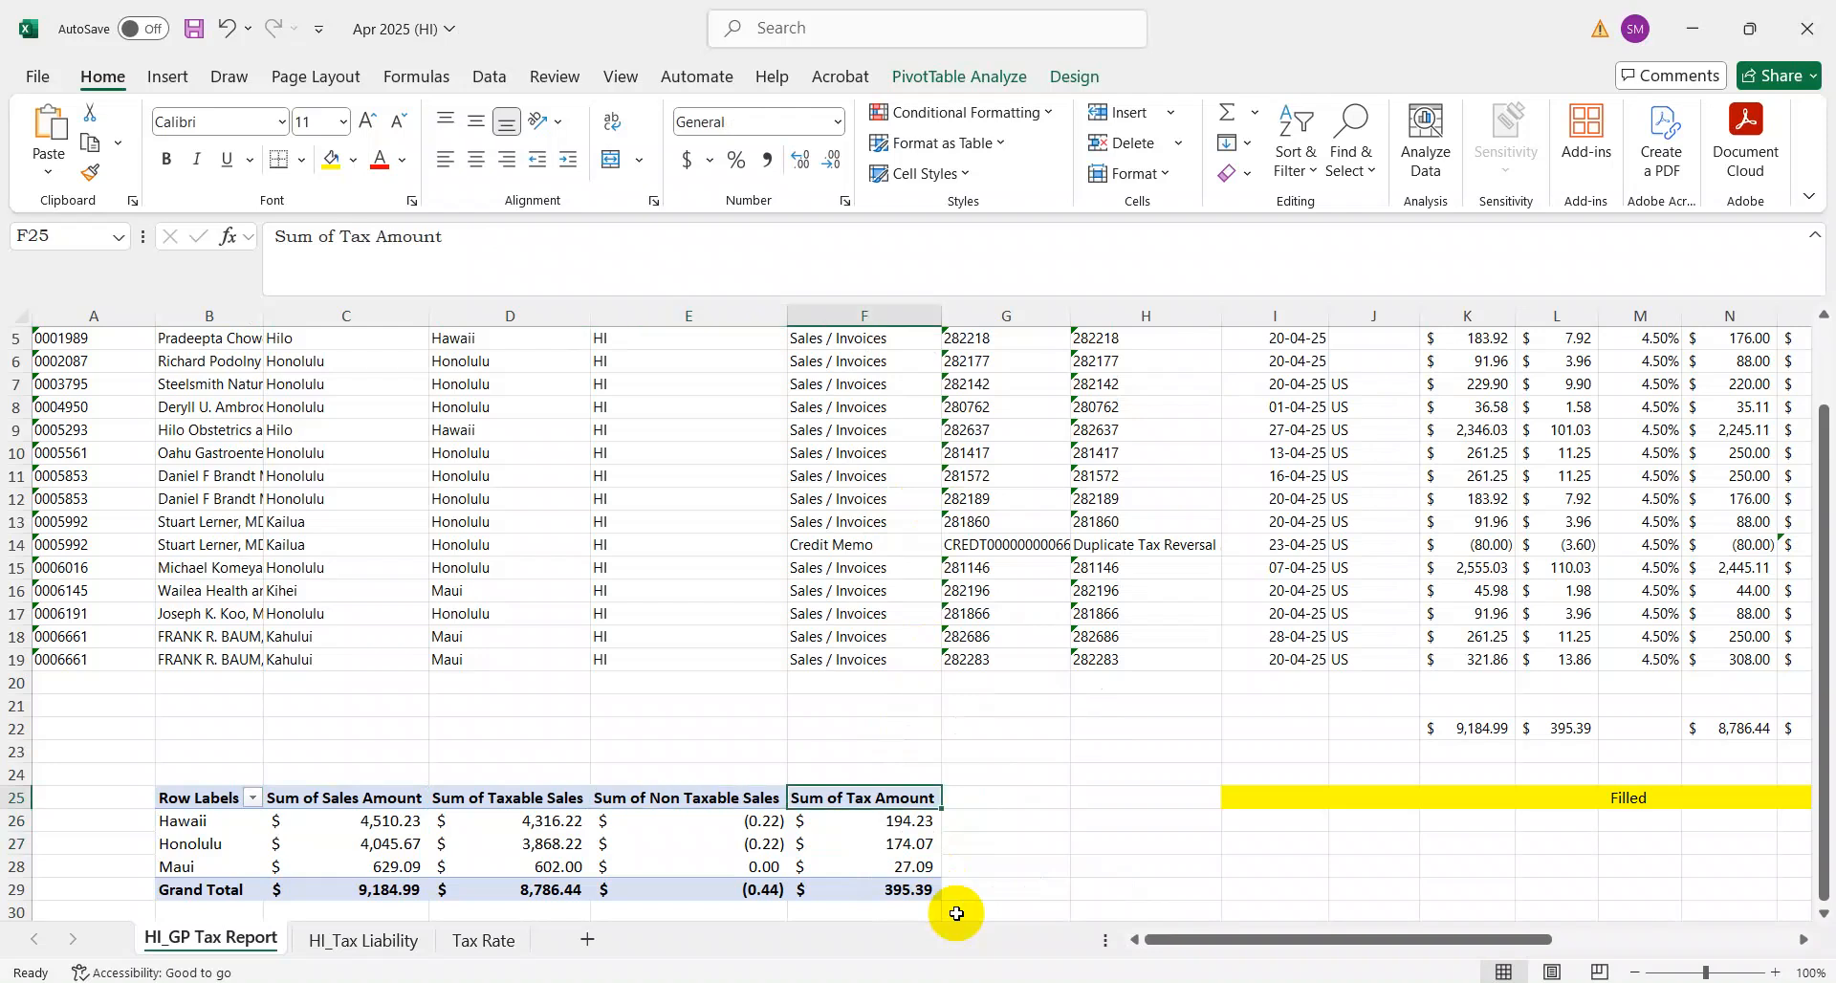
key(Left)
key(Left)
key(Right)
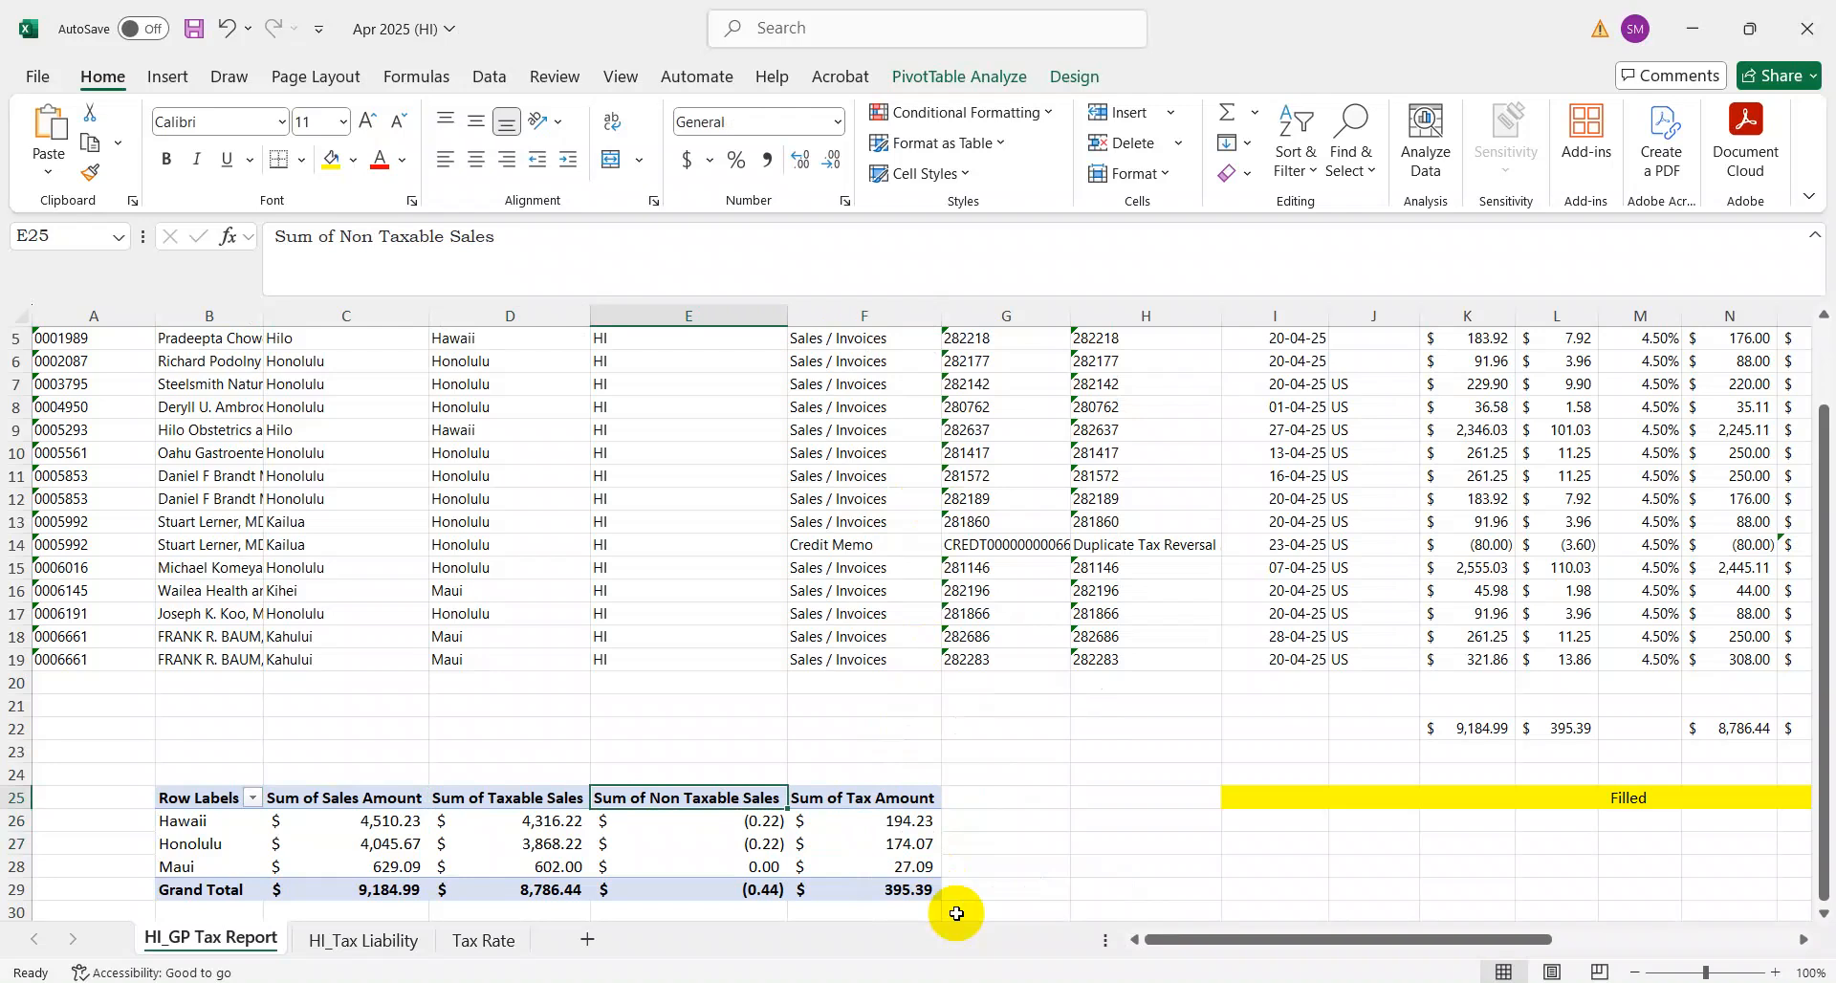
key(Left)
key(Up)
key(Up)
key(Up)
key(Down)
key(Left)
key(Left)
key(Down)
key(Down)
key(Down)
key(Up)
key(Down)
key(Up)
key(Up)
key(Up)
key(Up)
key(Up)
key(Up)
key(Up)
key(Up)
key(Up)
key(Up)
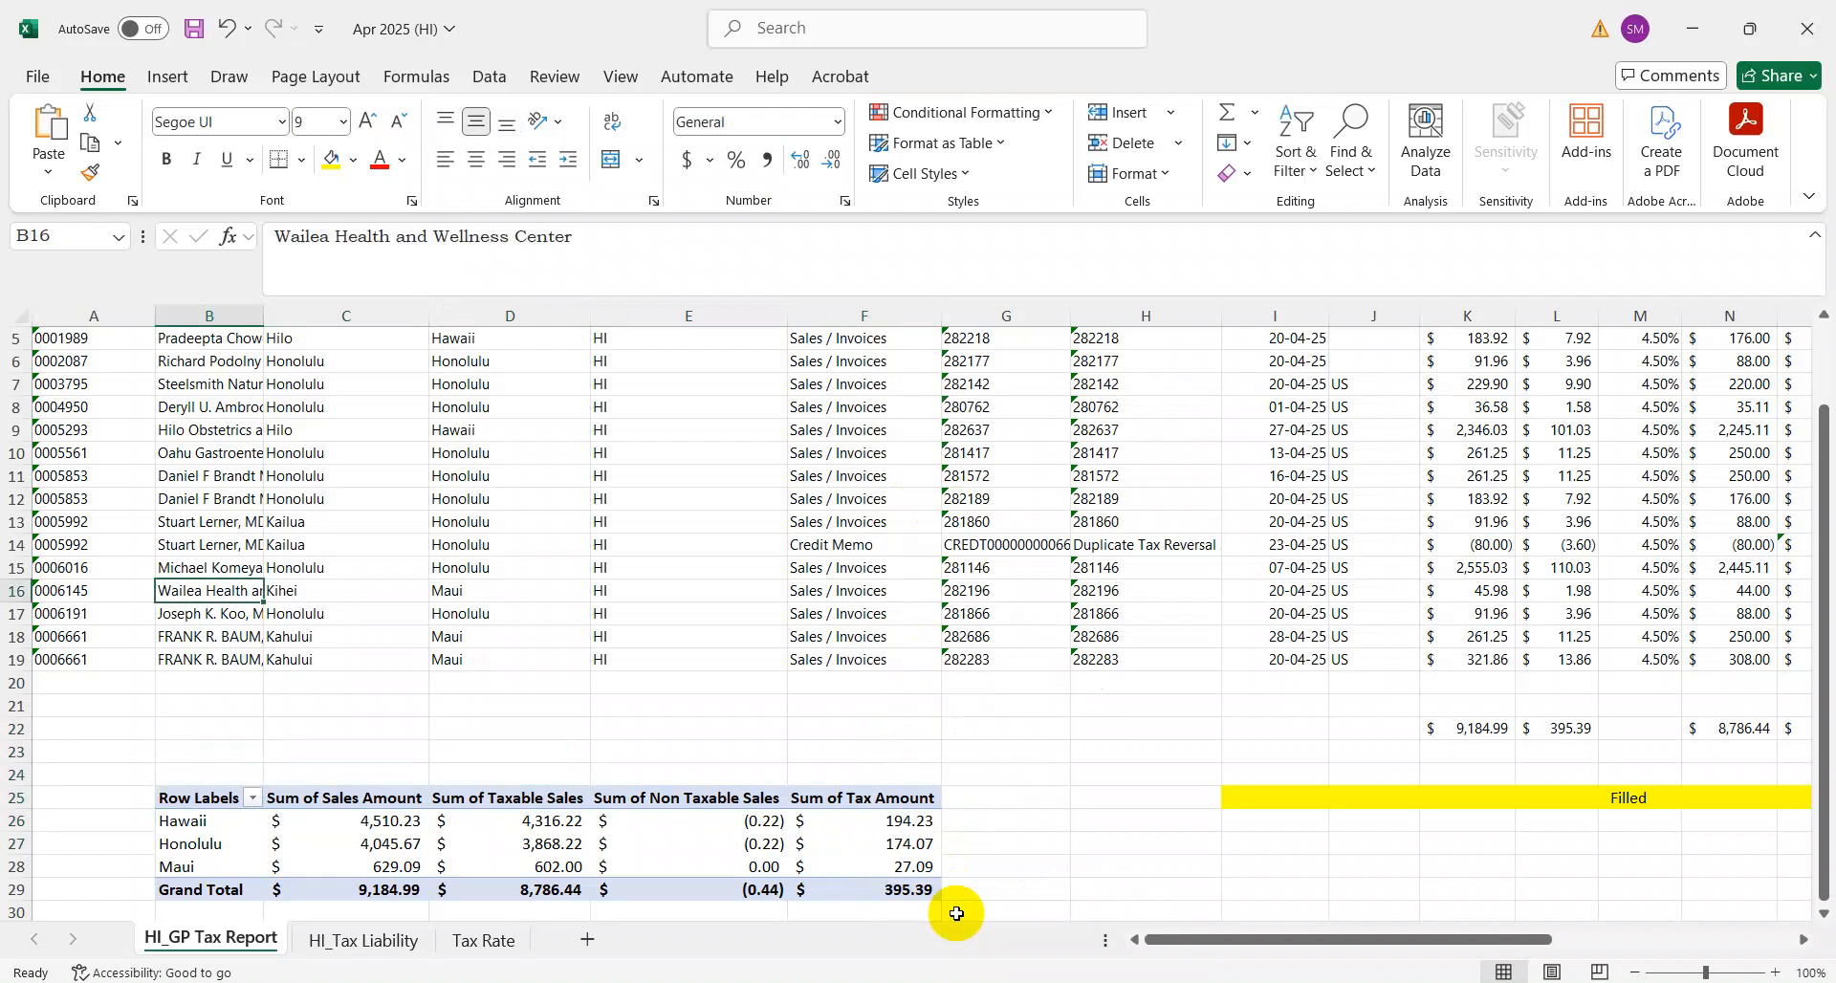
key(Up)
key(Up)
key(Up)
key(Up)
key(Up)
key(Up)
key(Up)
key(Up)
key(Up)
key(Up)
key(Up)
key(Up)
key(Up)
key(Up)
key(Up)
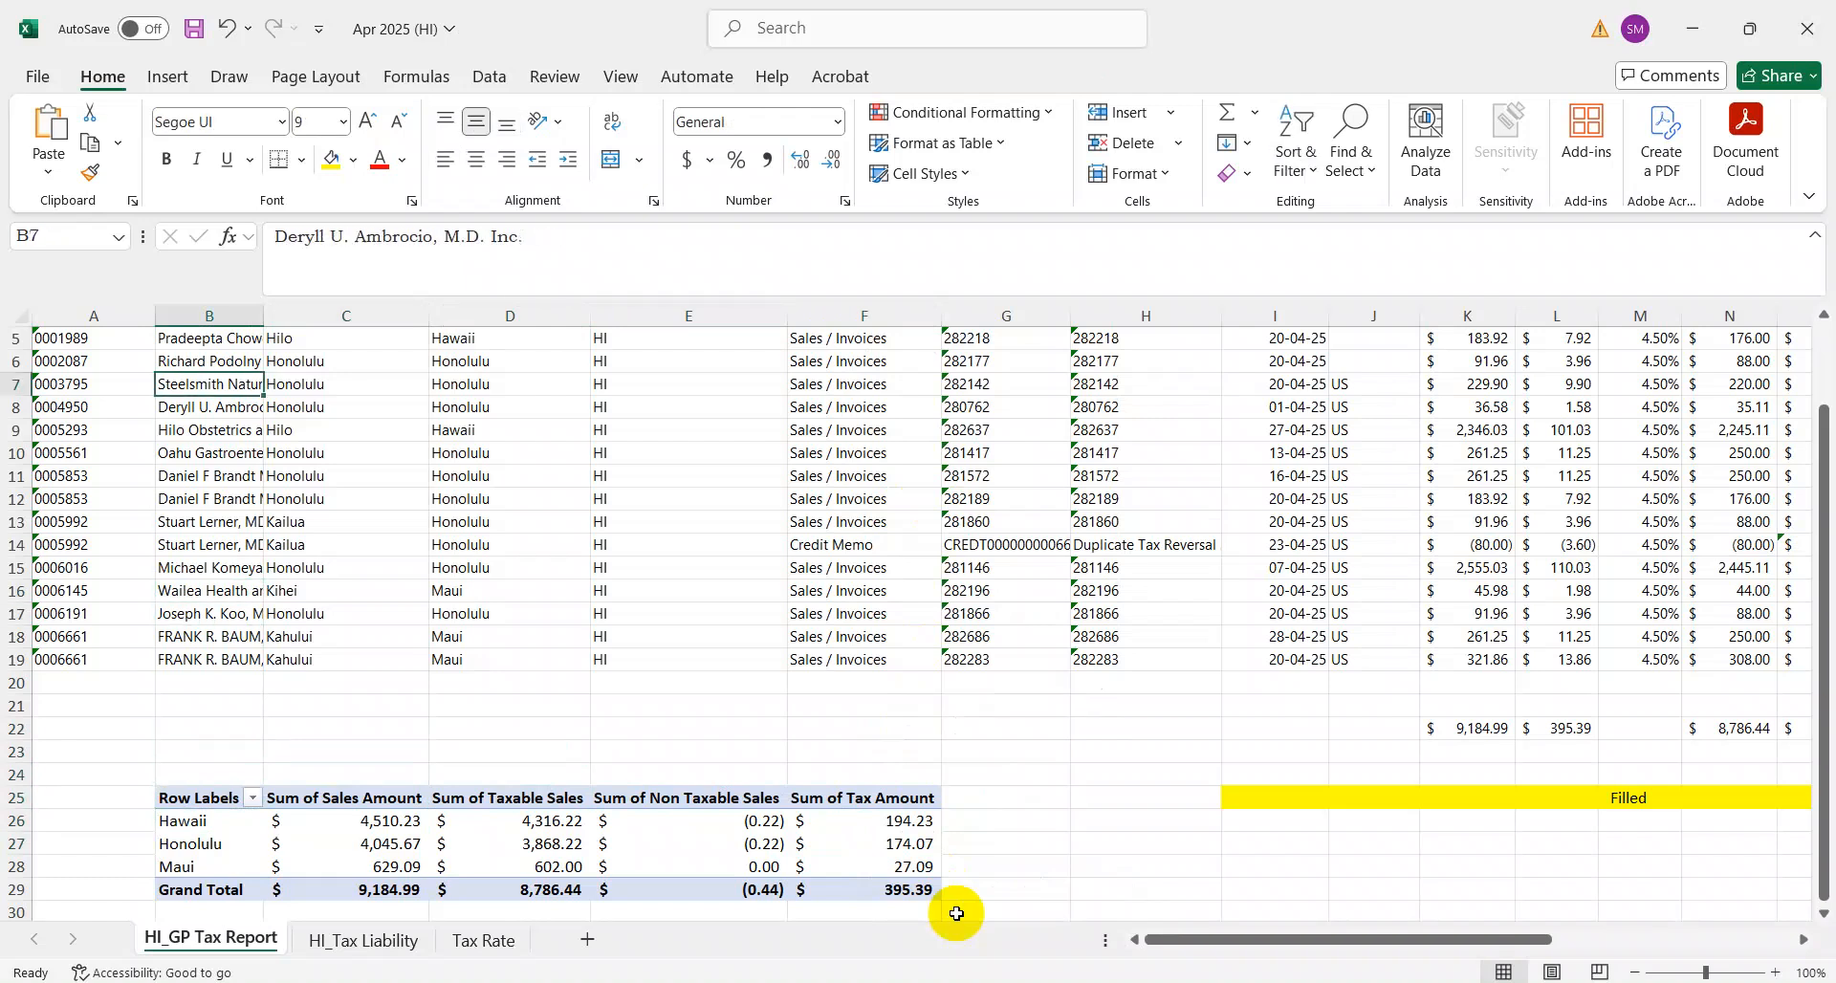
key(Down)
key(Down)
key(Down)
key(Down)
key(Down)
key(Down)
key(Down)
key(Down)
key(Down)
key(Down)
key(Down)
key(Down)
key(Down)
key(Down)
key(Down)
key(Down)
key(Down)
key(Down)
key(Down)
key(Down)
key(Down)
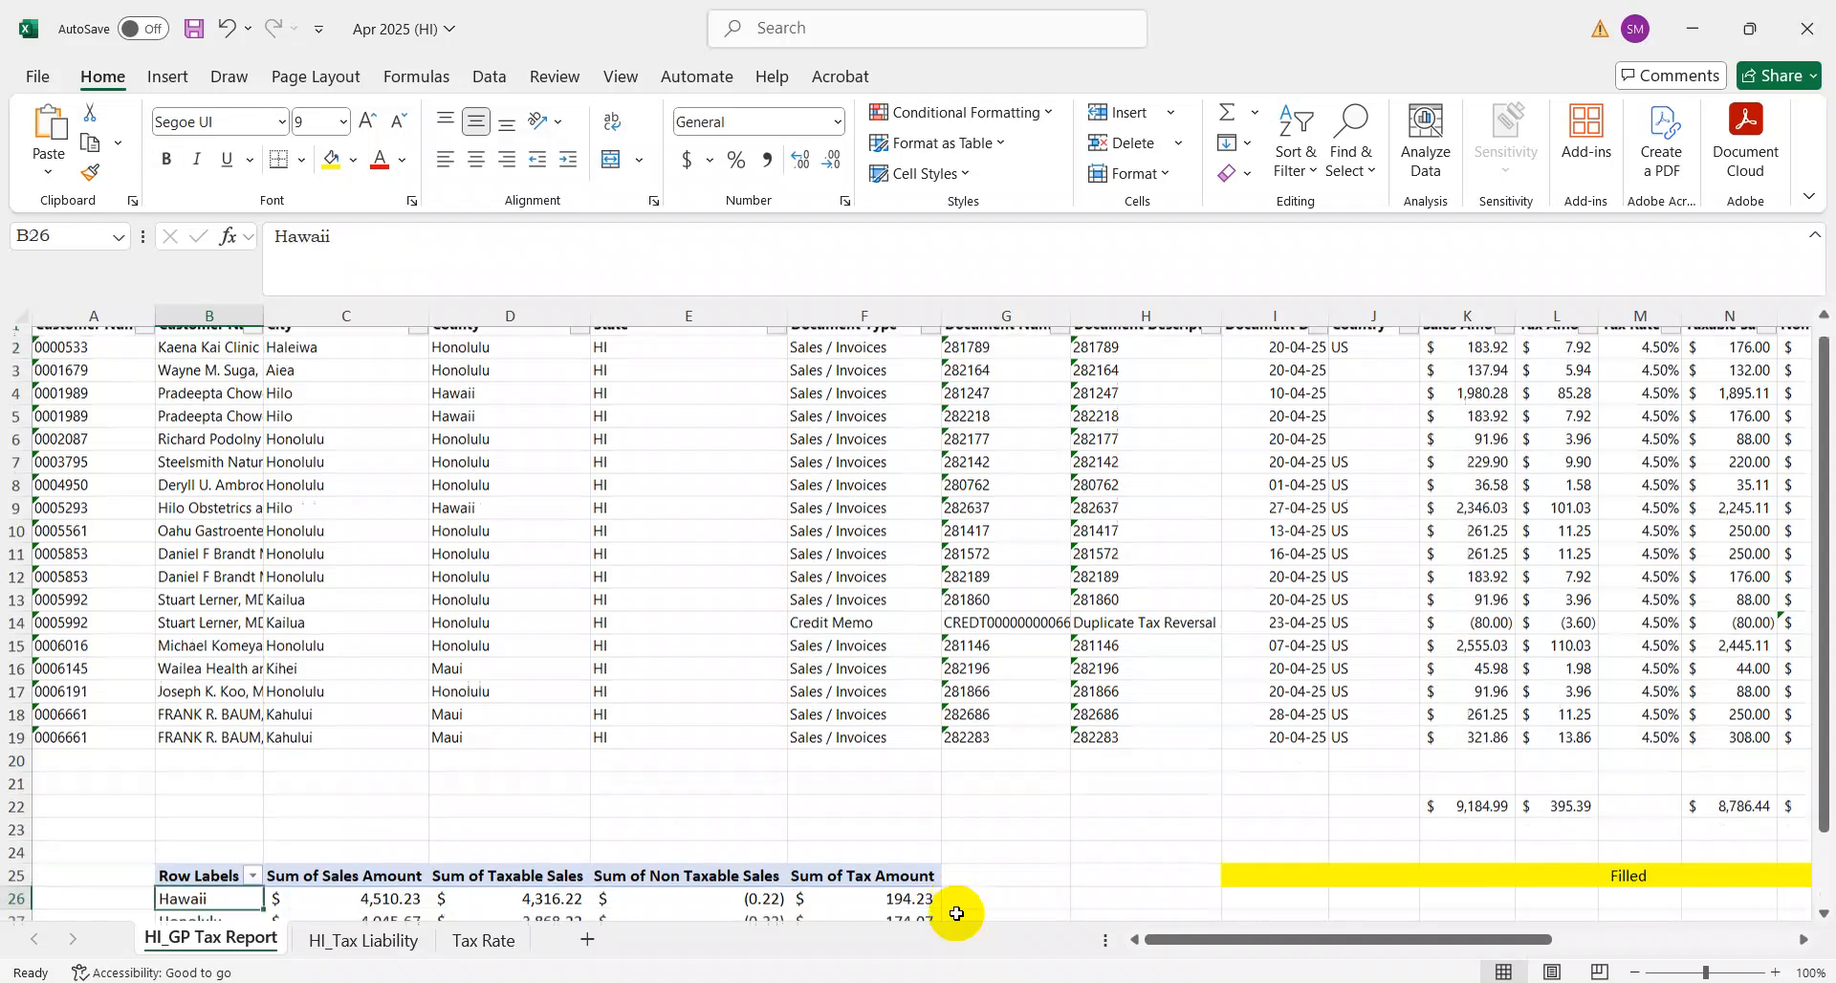
key(Up)
key(Up)
key(Up)
key(Up)
key(Up)
key(Up)
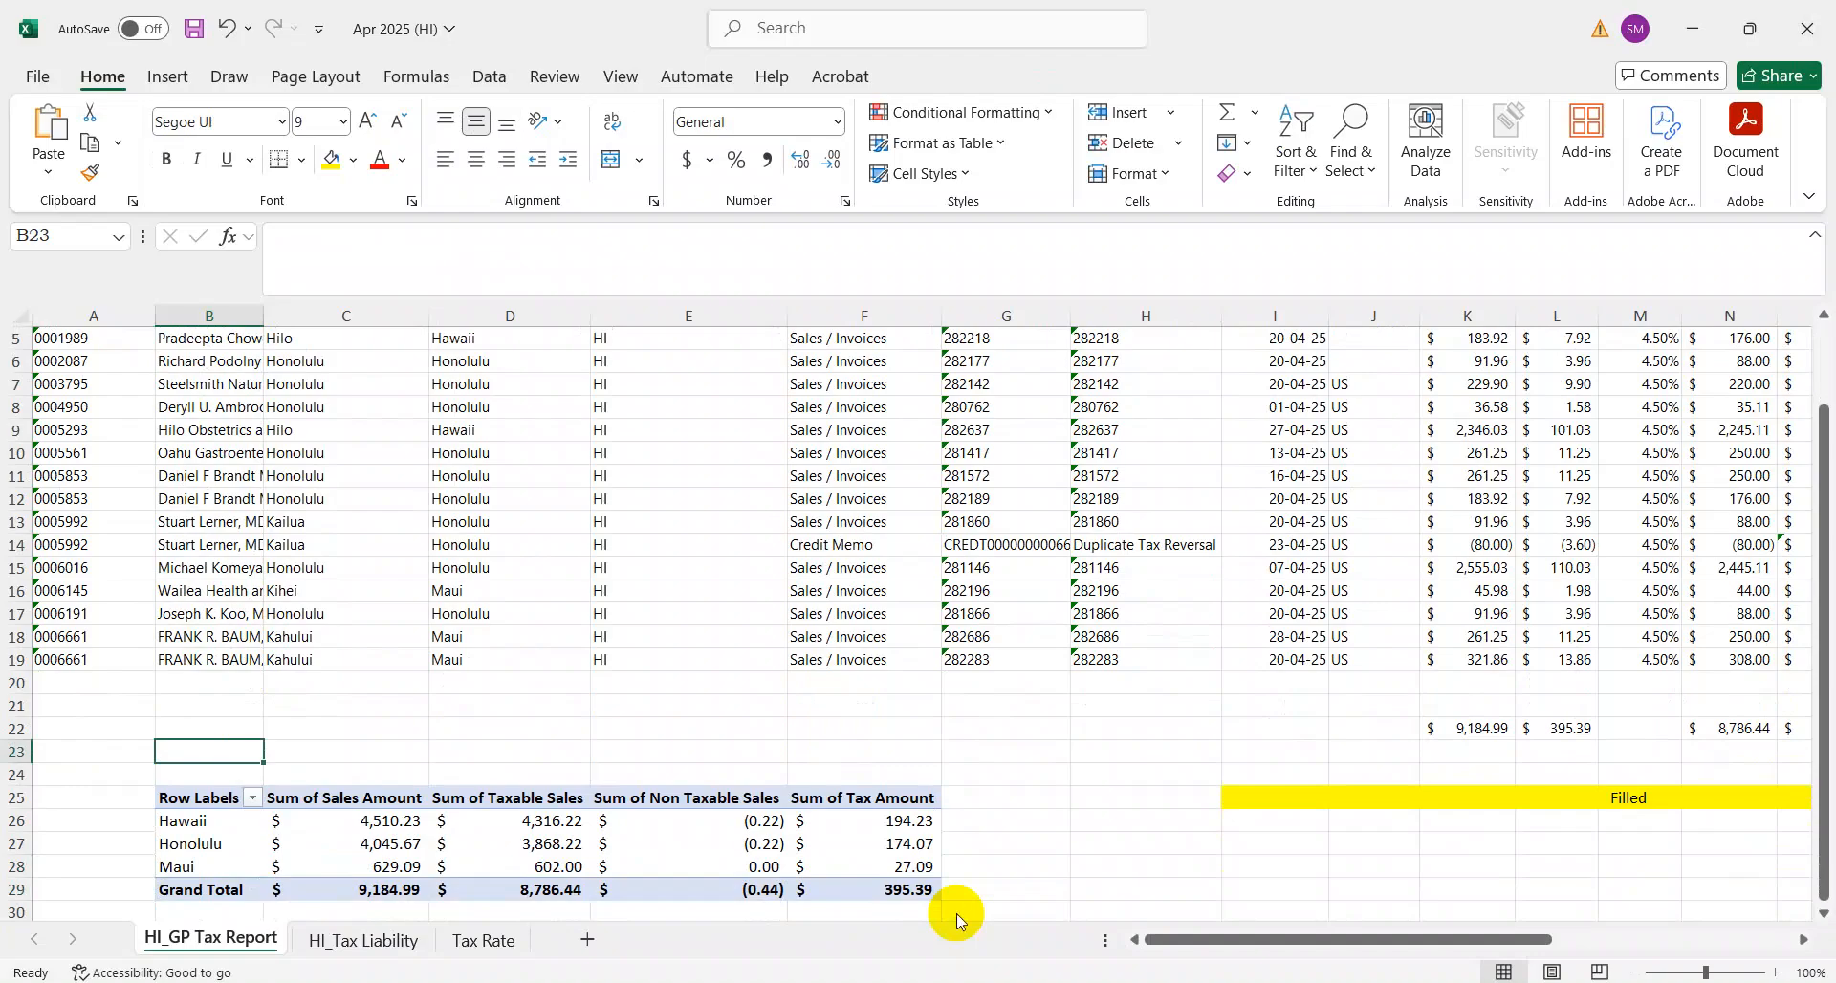
Step: Switch to the Hawaii Tax Online site in Chrome and check the open G-45 return's period, filing frequency and due date
key(alt+Tab)
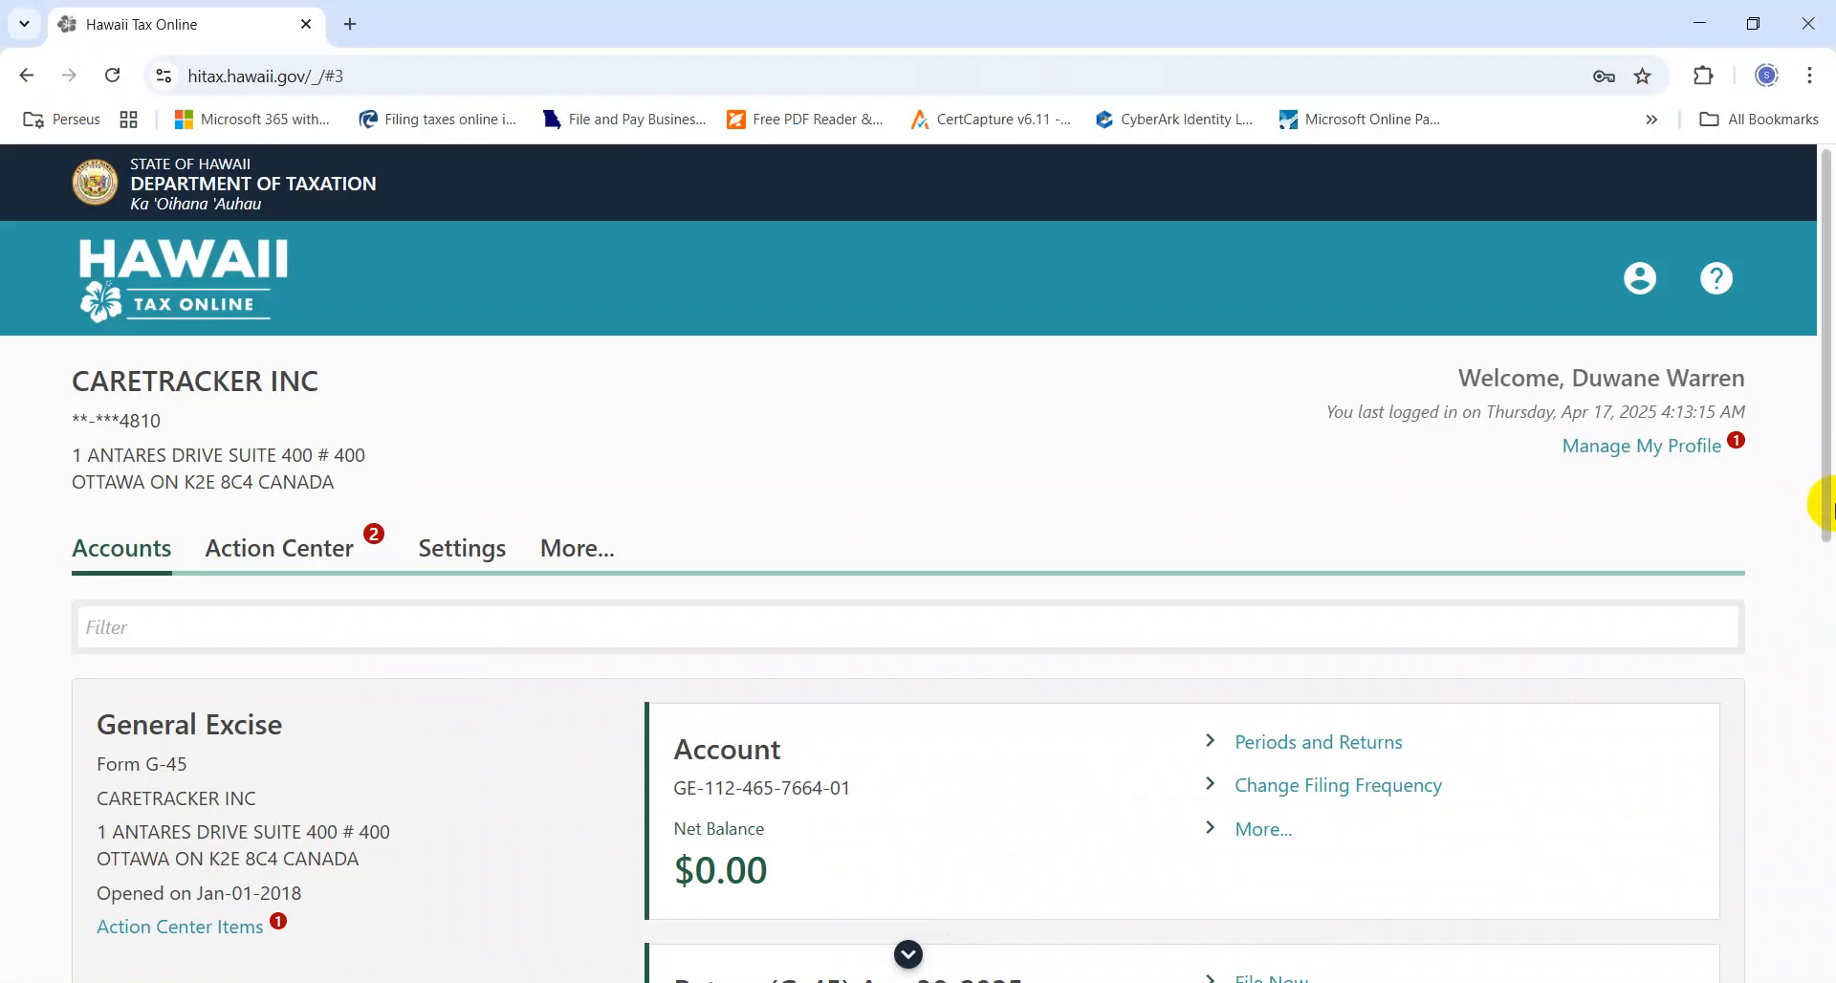
scroll(1829, 633, down, 2)
scroll(1829, 634, down, 5)
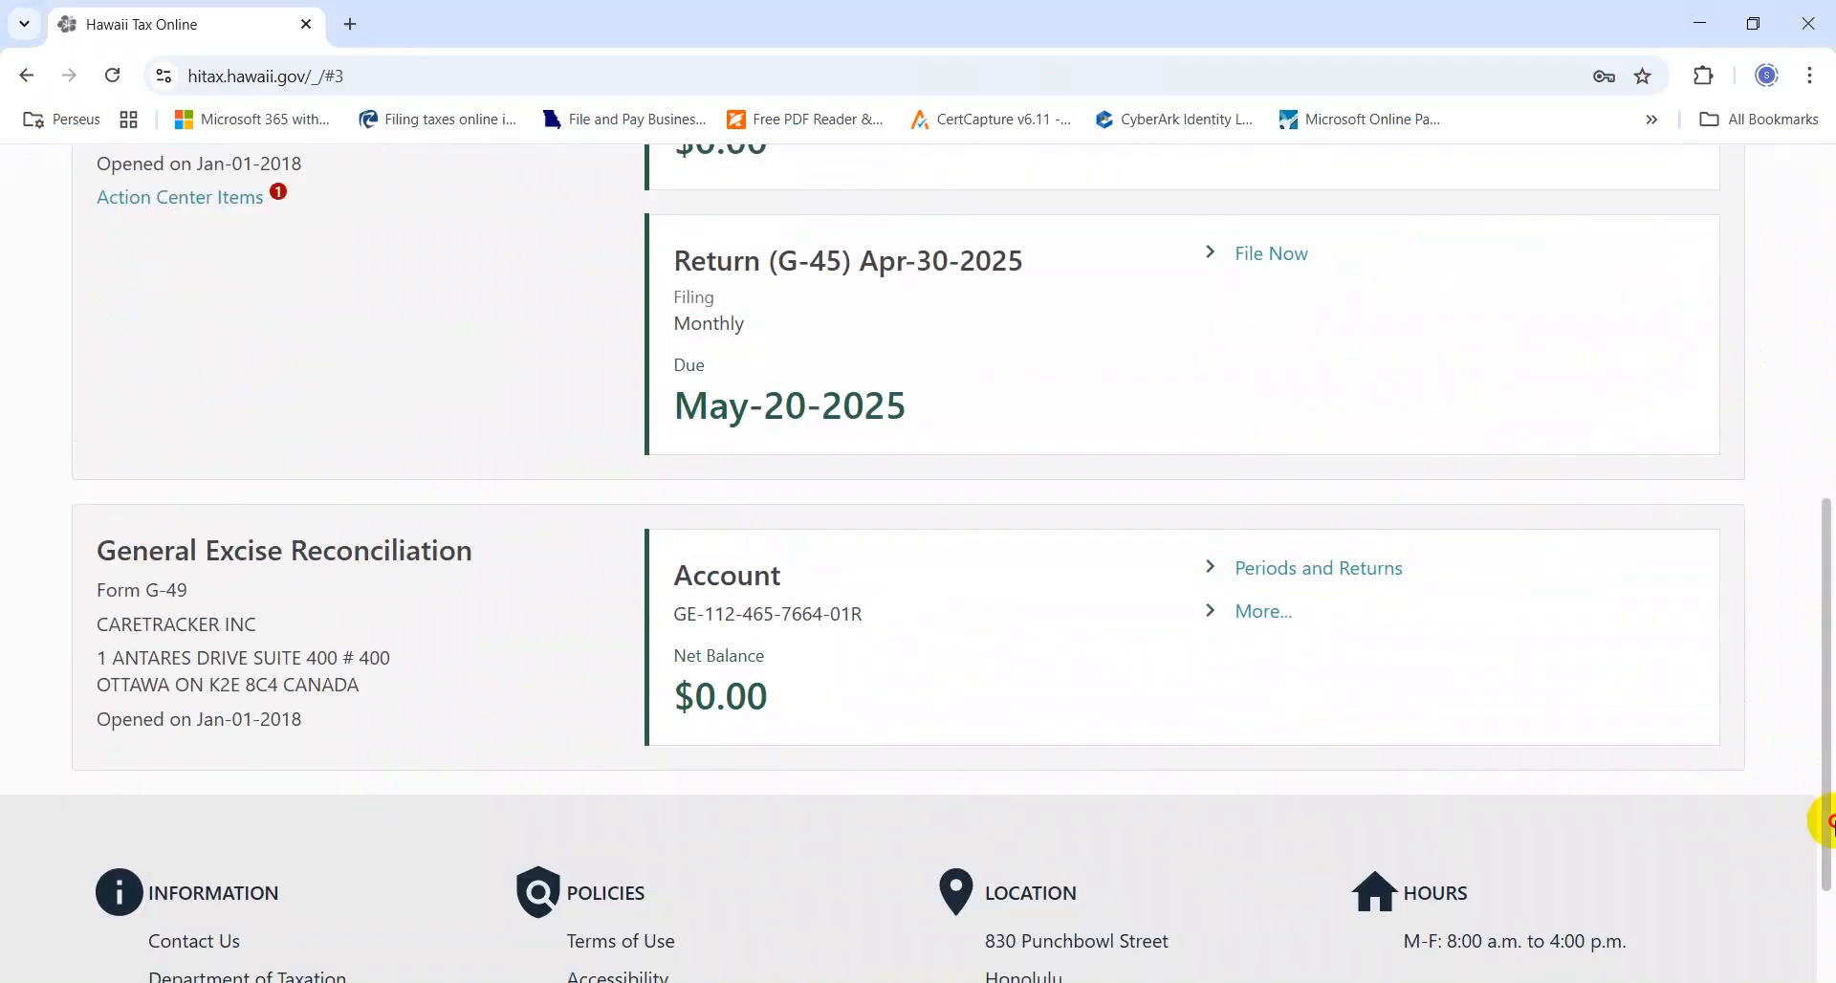
scroll(1827, 732, up, 2)
drag(1829, 756, 1827, 731)
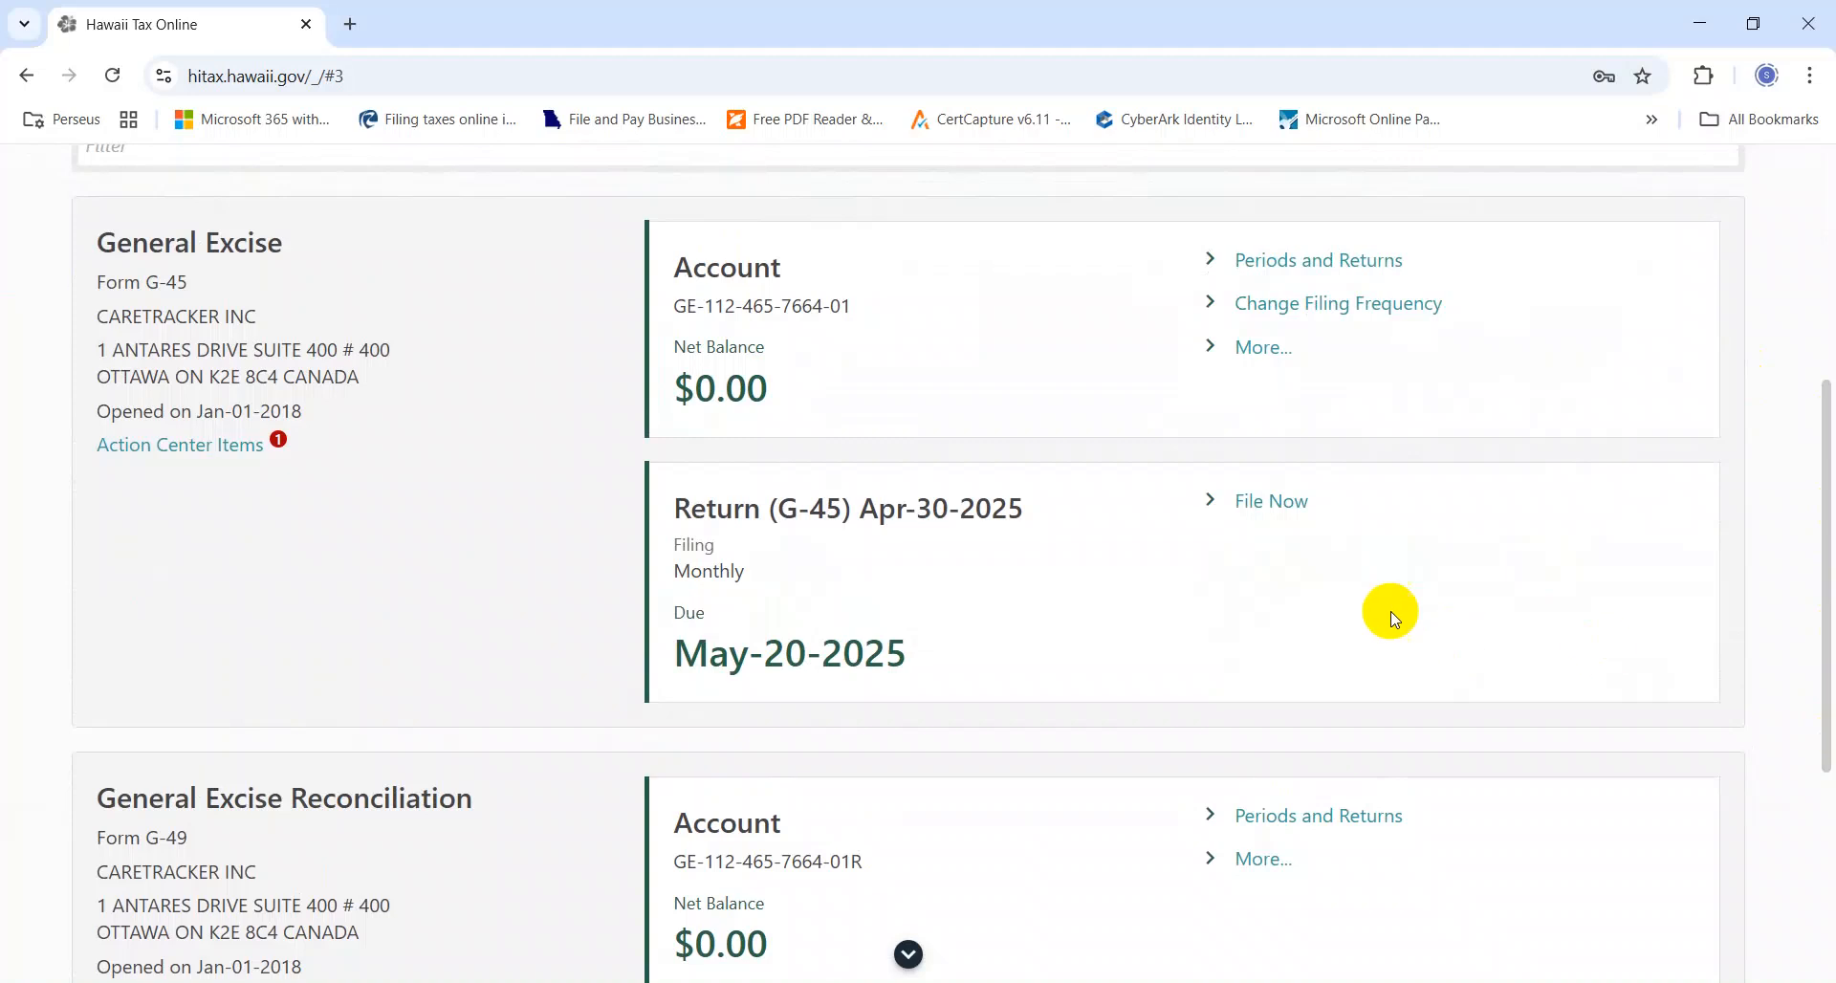
drag(887, 651, 641, 656)
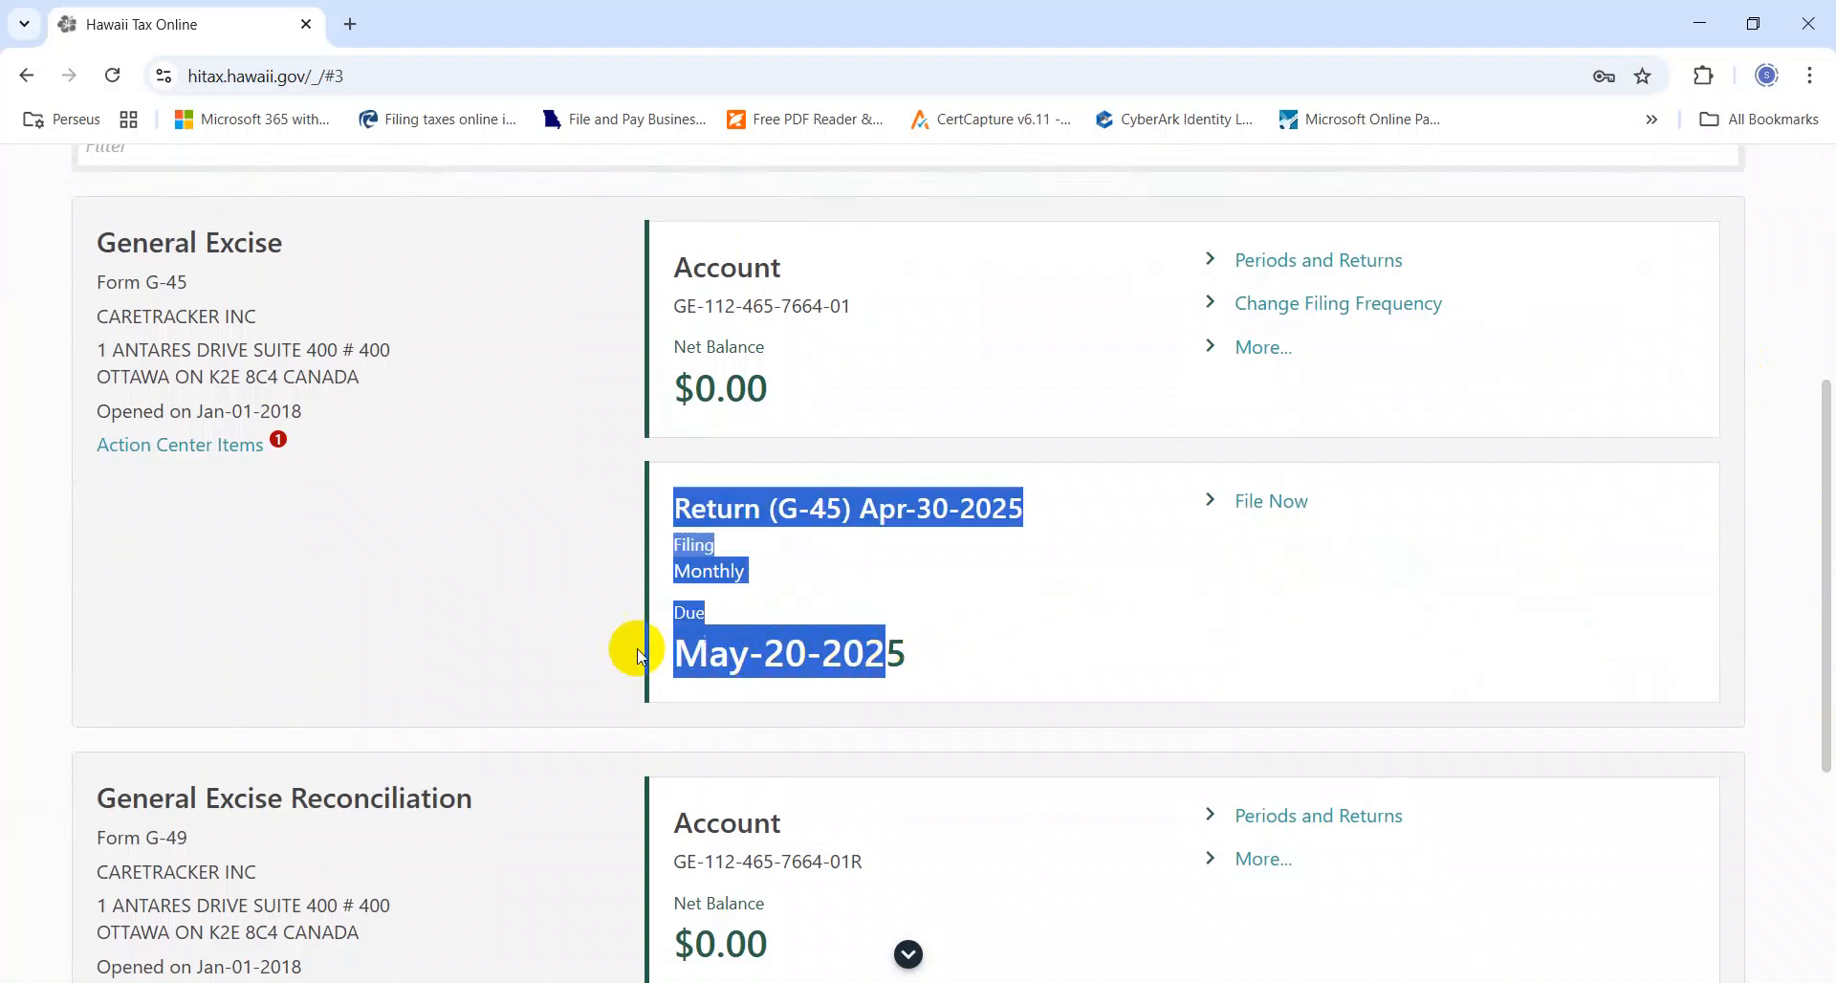
click(525, 553)
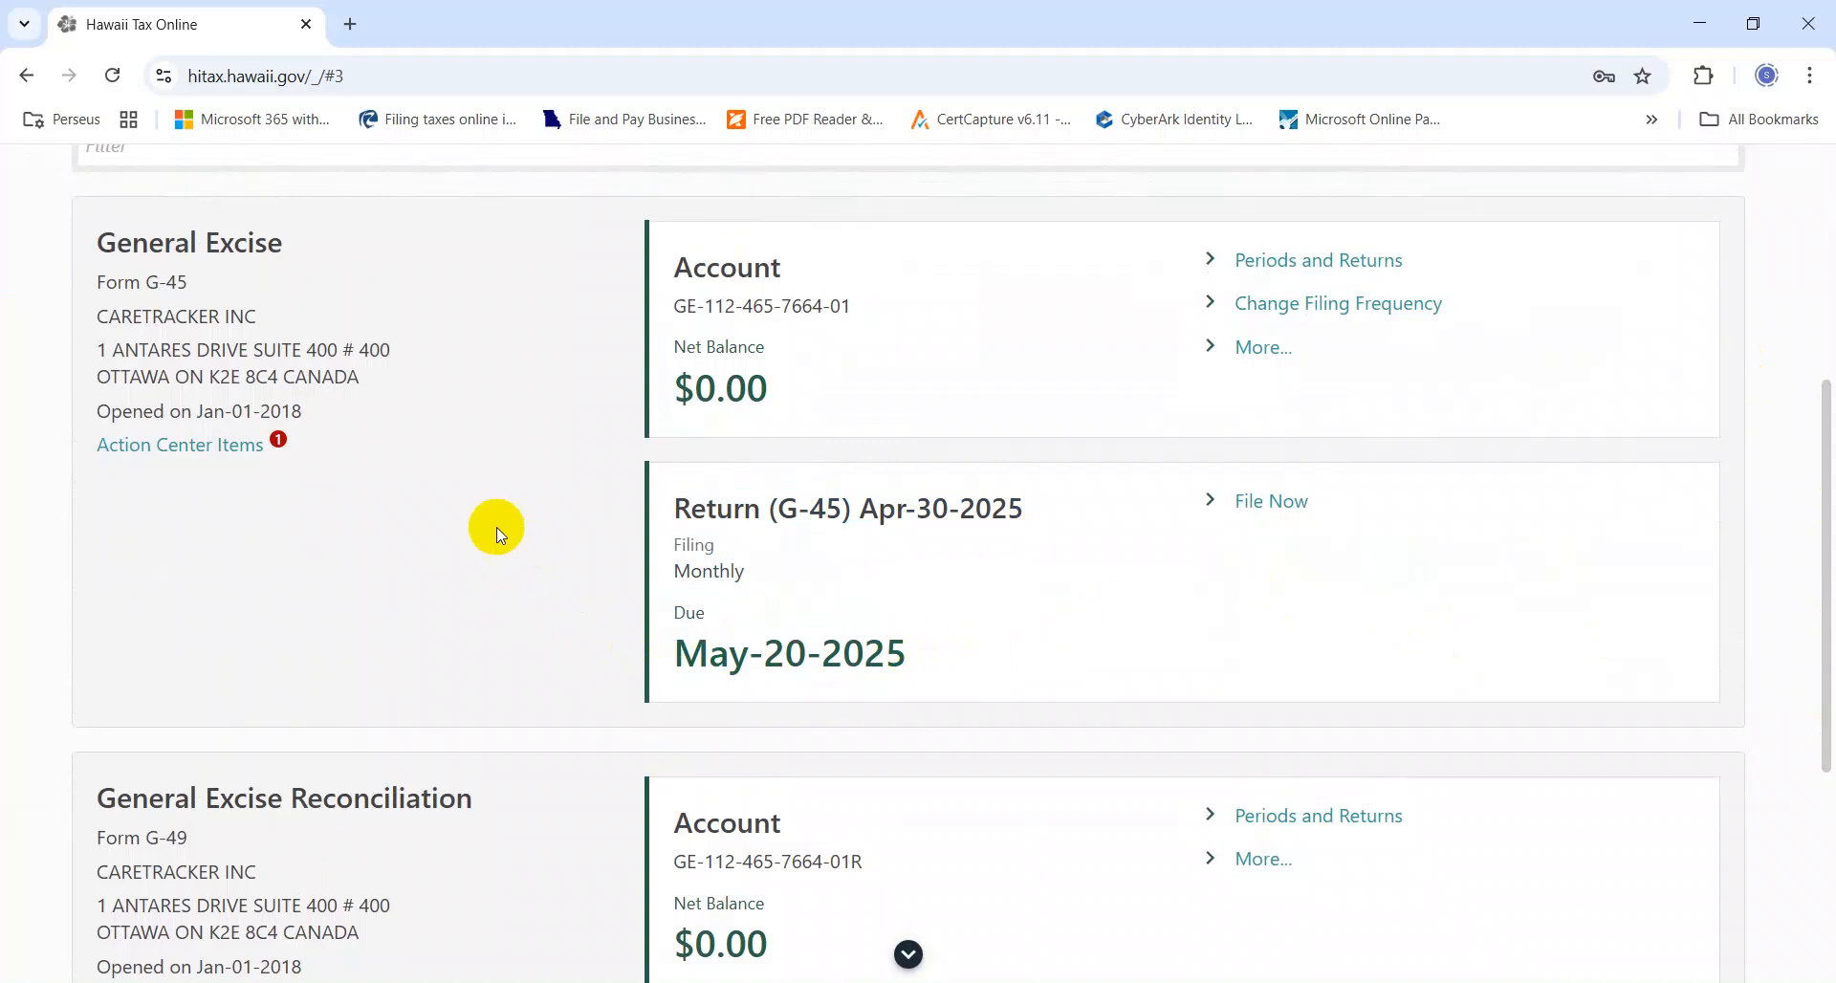
Step: Examine the General Excise Reconciliation (Form G-49) account entry on the accounts overview
drag(1820, 623, 1821, 746)
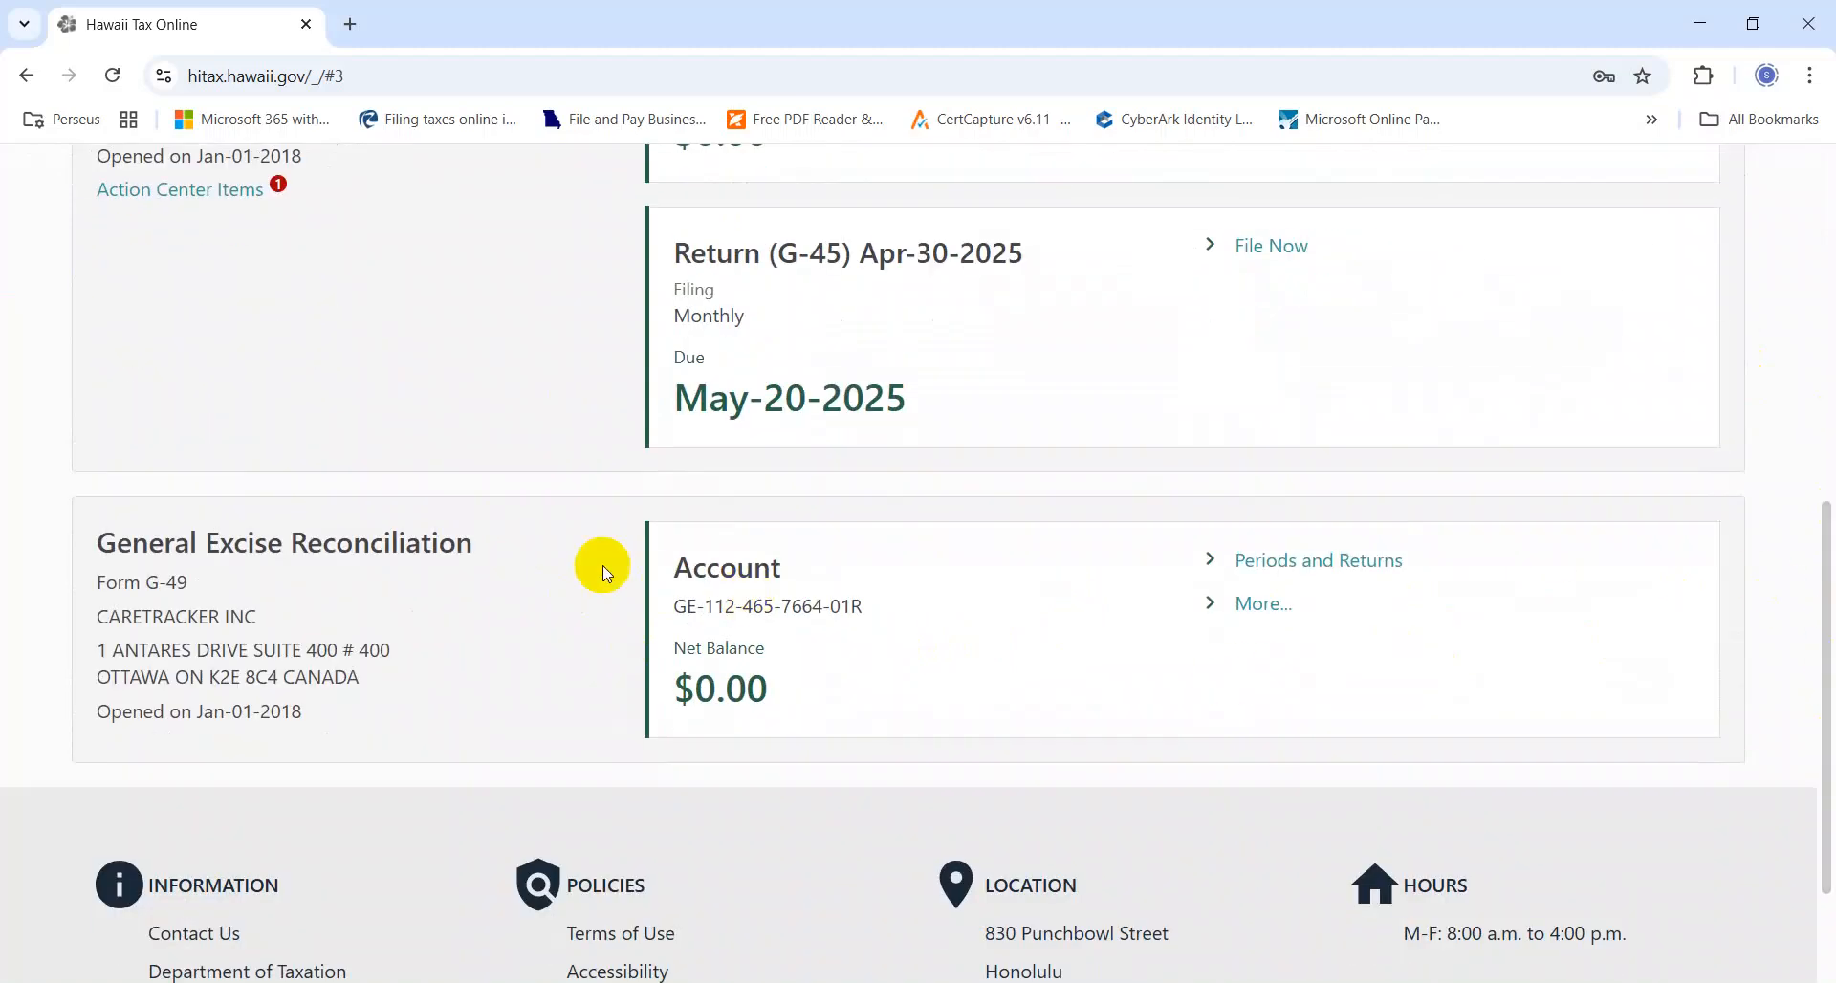
drag(480, 541, 92, 542)
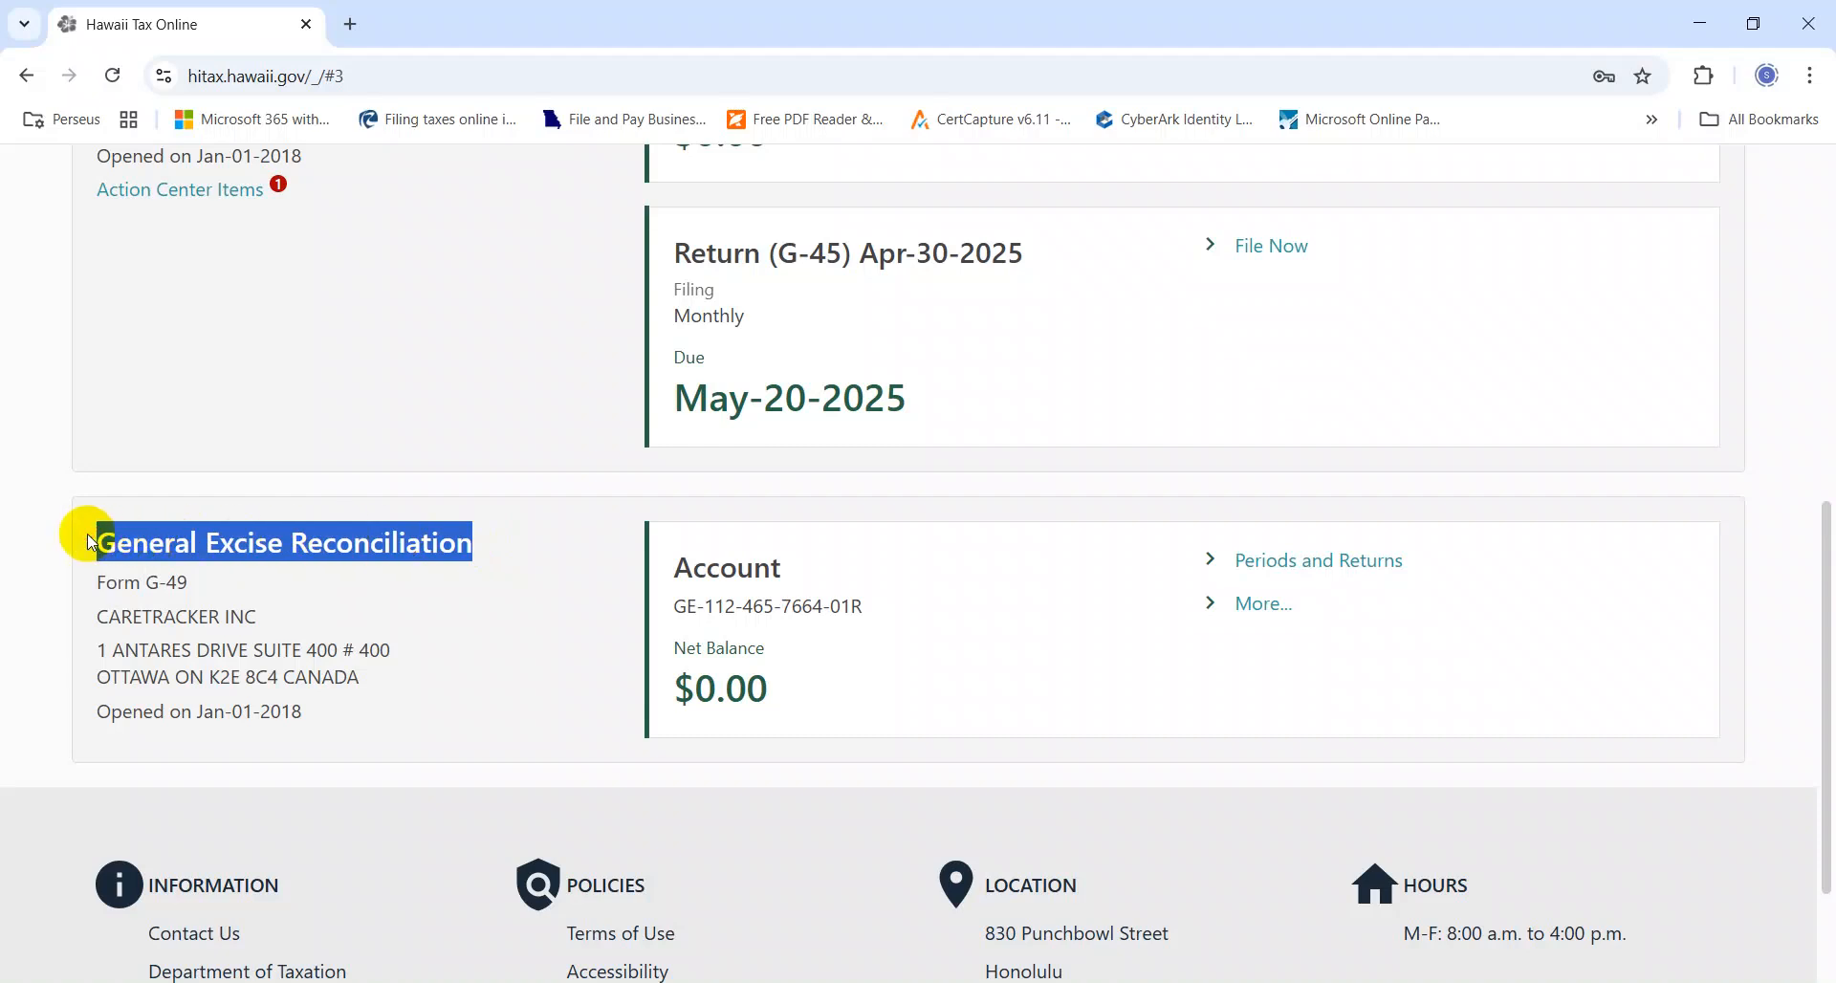
click(41, 506)
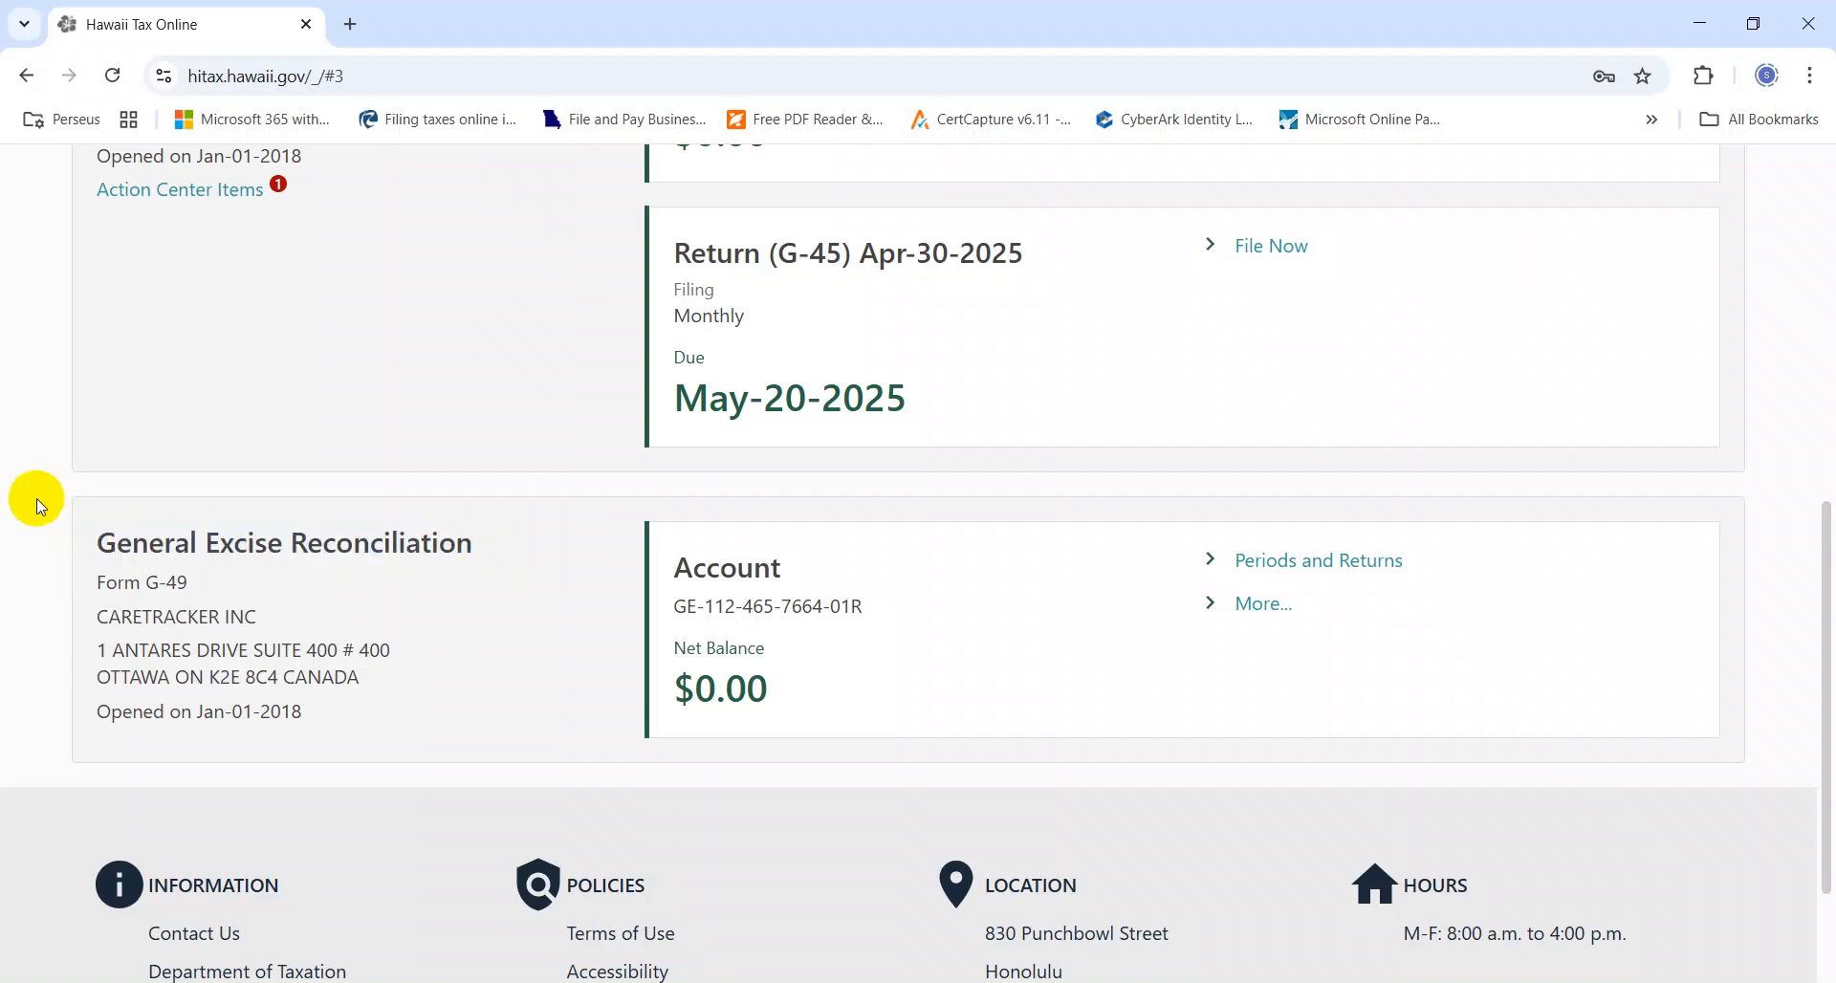
drag(1816, 730, 1831, 594)
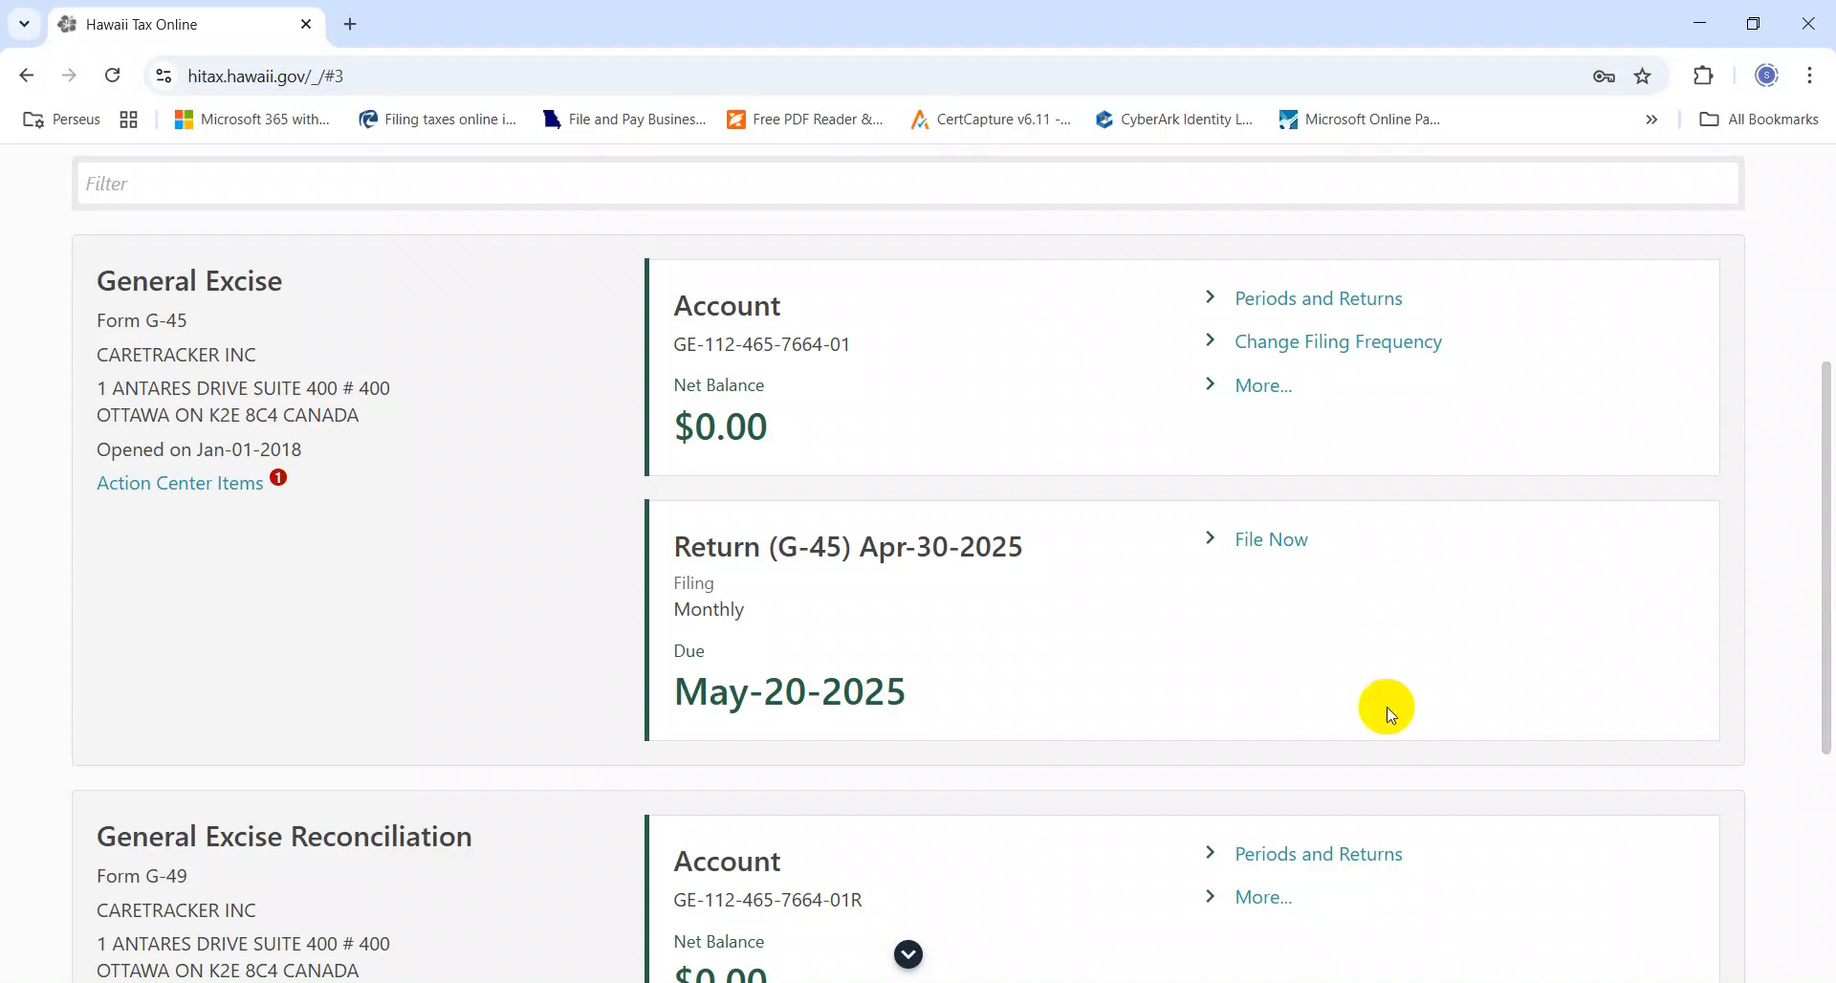
drag(493, 870, 155, 843)
click(18, 789)
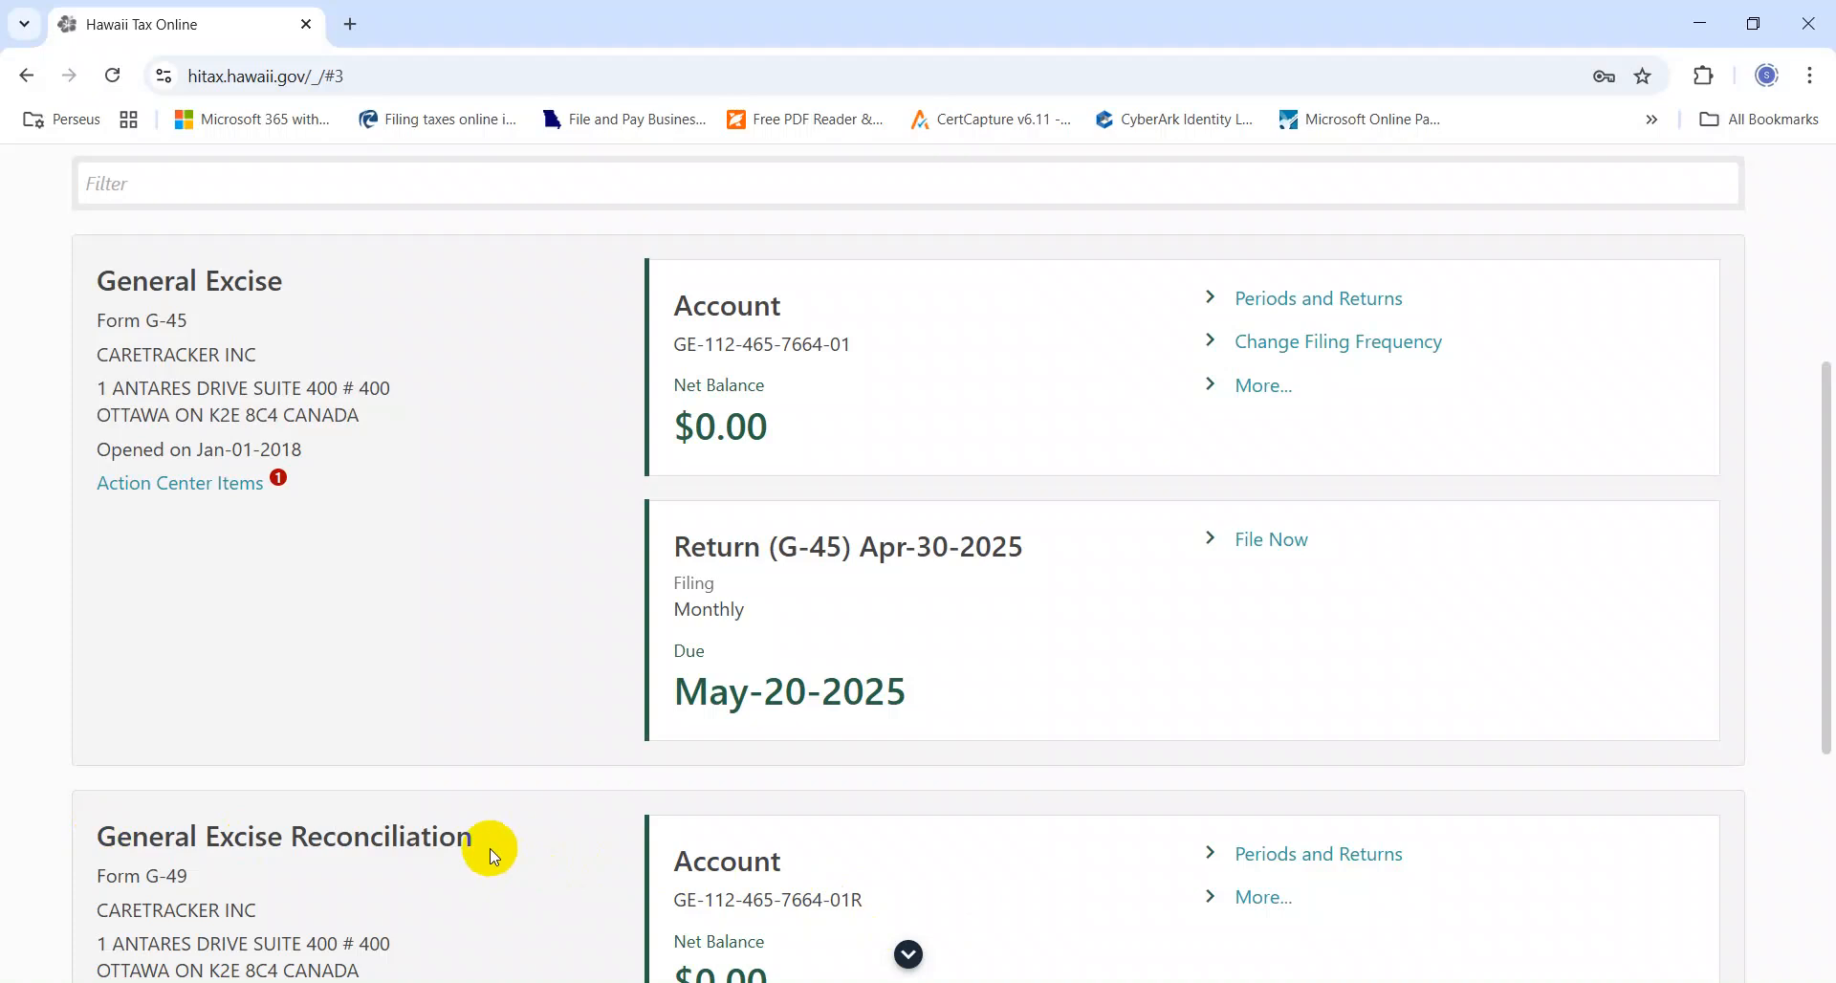
scroll(490, 848, up, 5)
scroll(490, 847, down, 8)
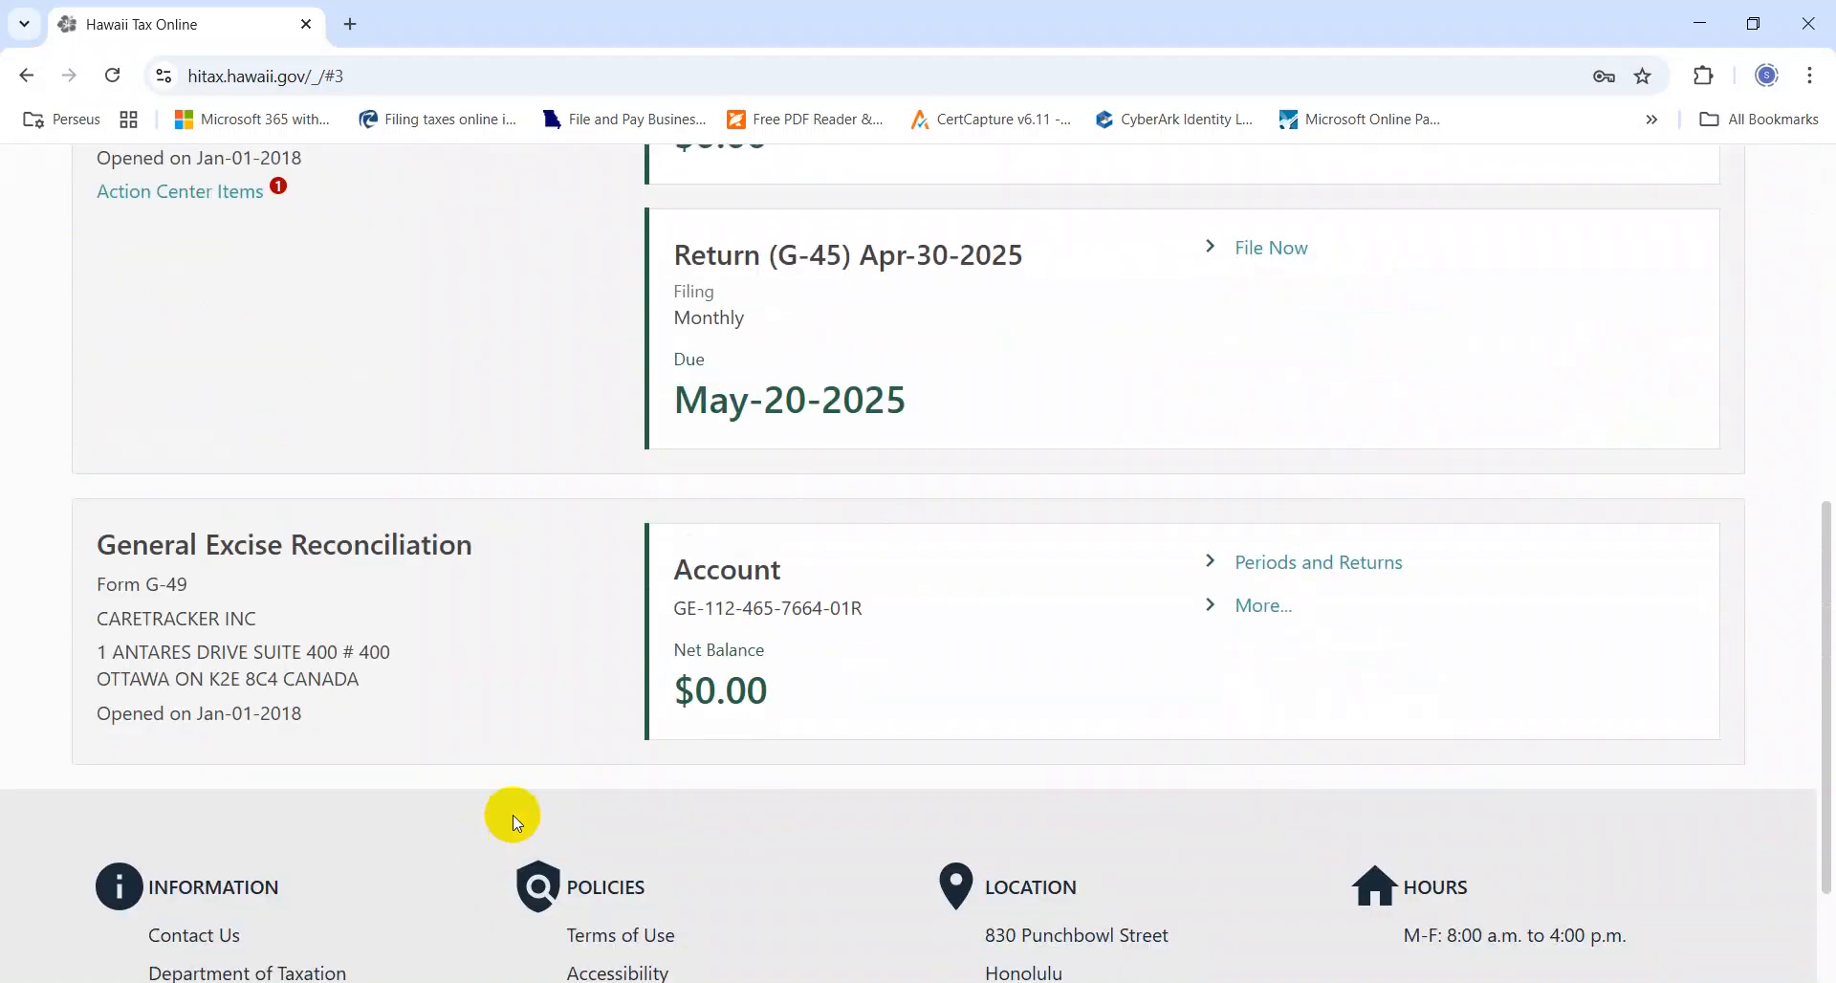
Step: View the filed General Excise and Use Tax (G-49) return for the period Dec-31-2024
click(1349, 561)
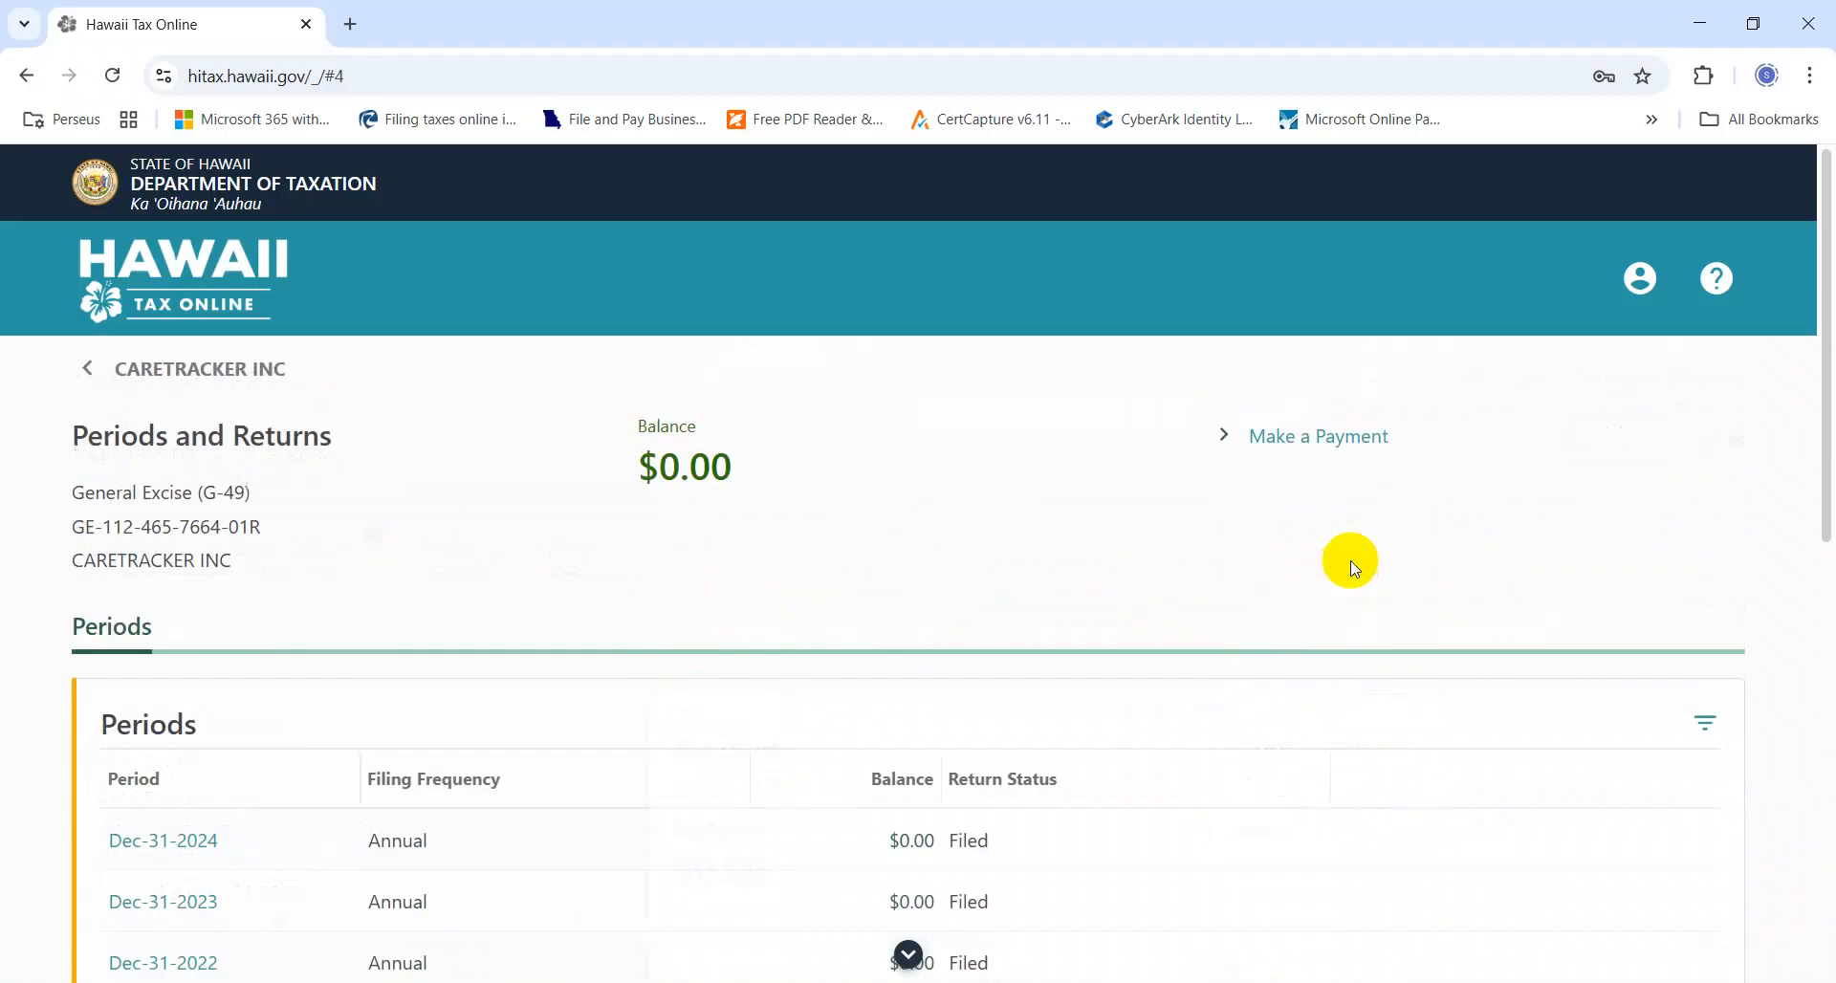
click(186, 840)
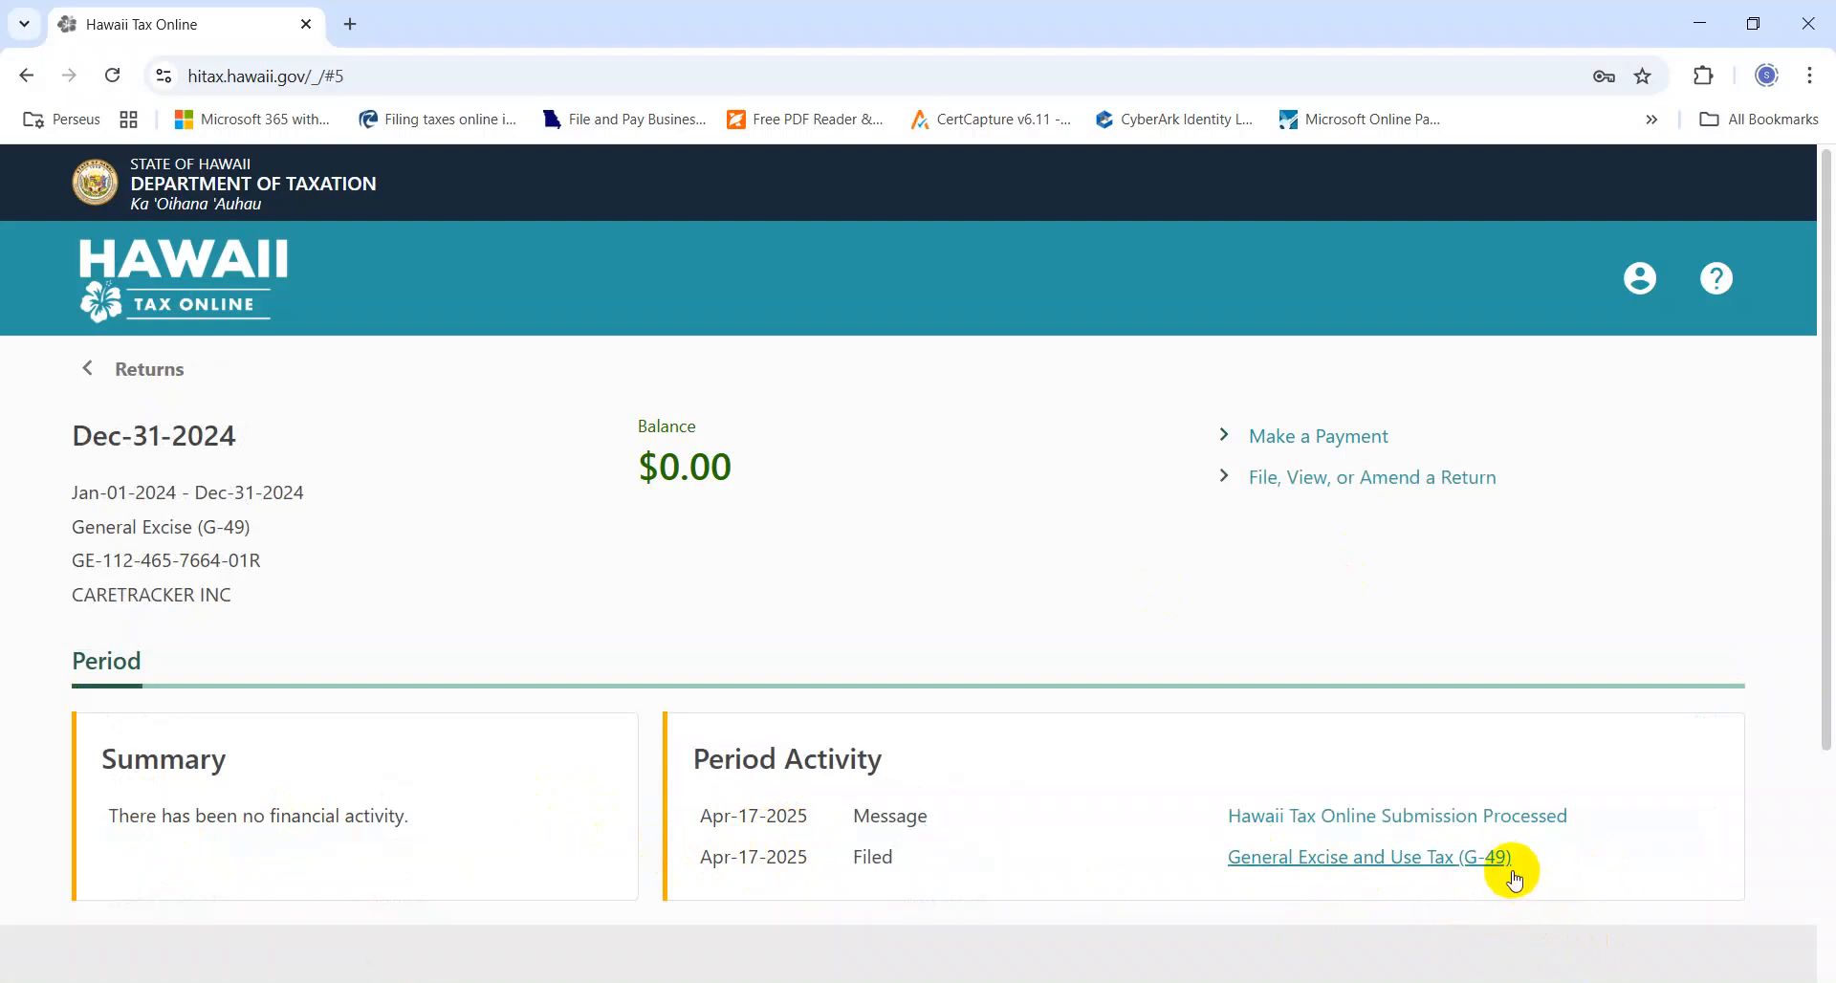
click(1404, 858)
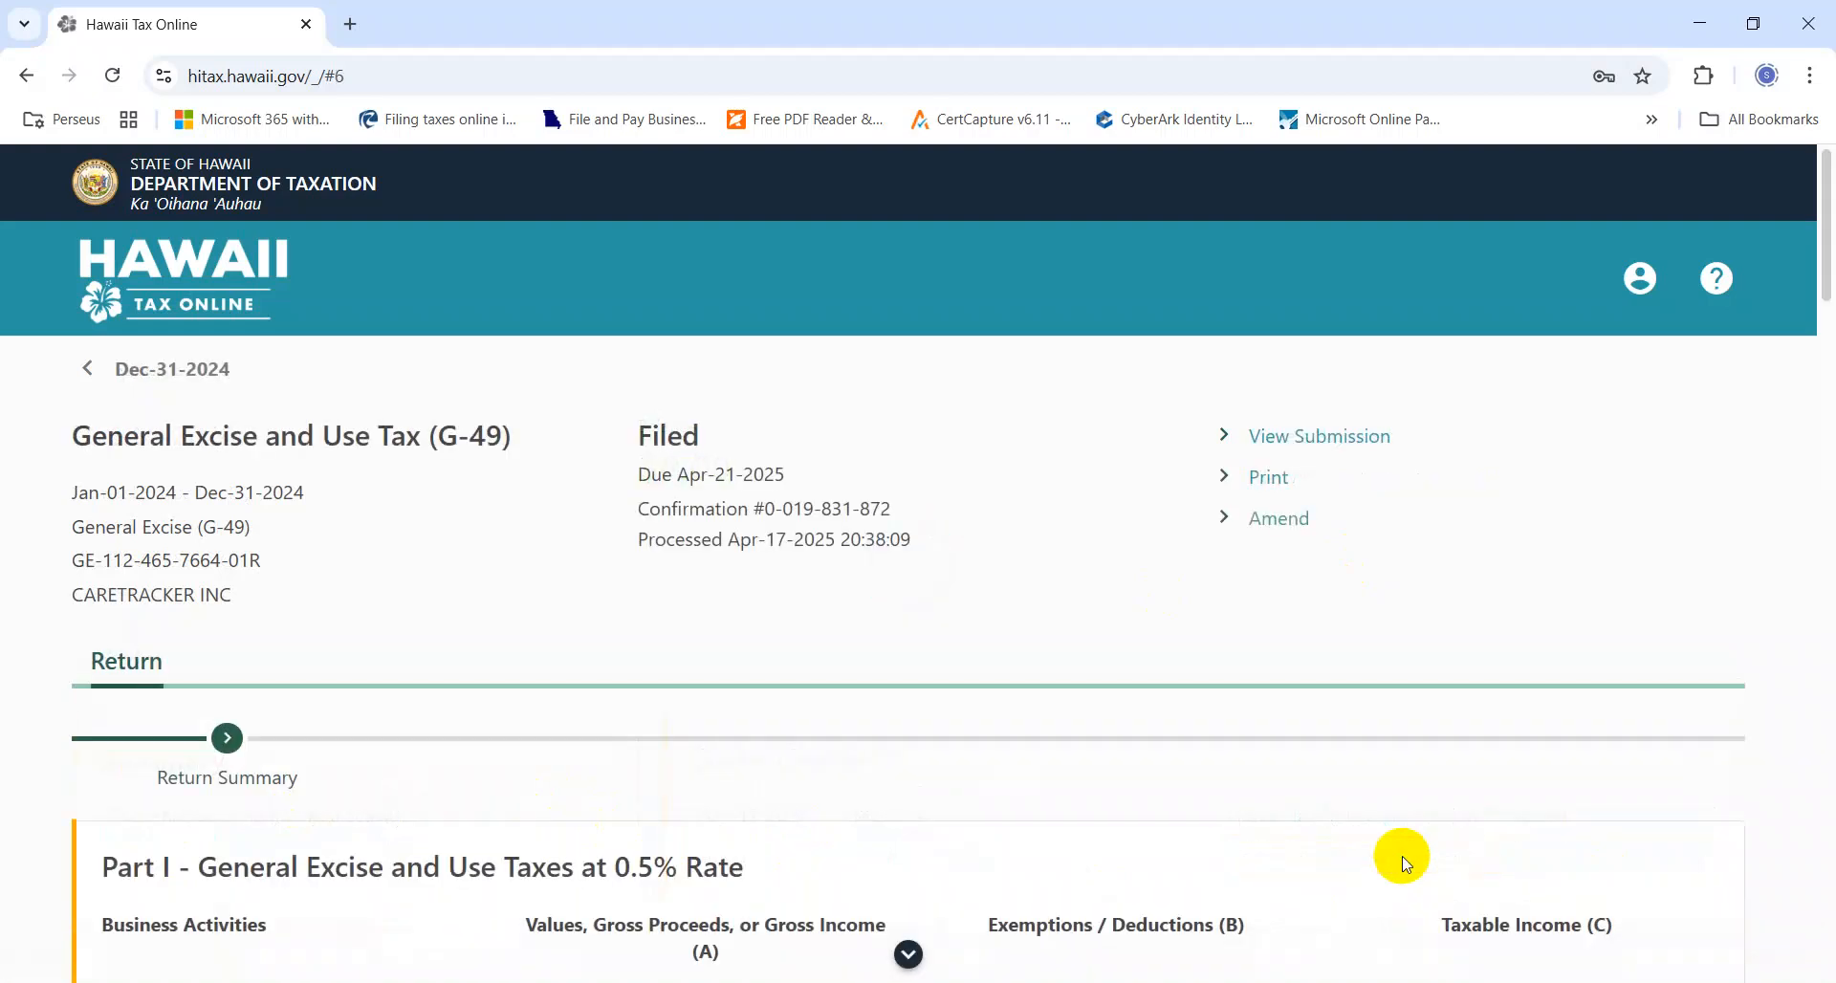
drag(1827, 328, 1813, 247)
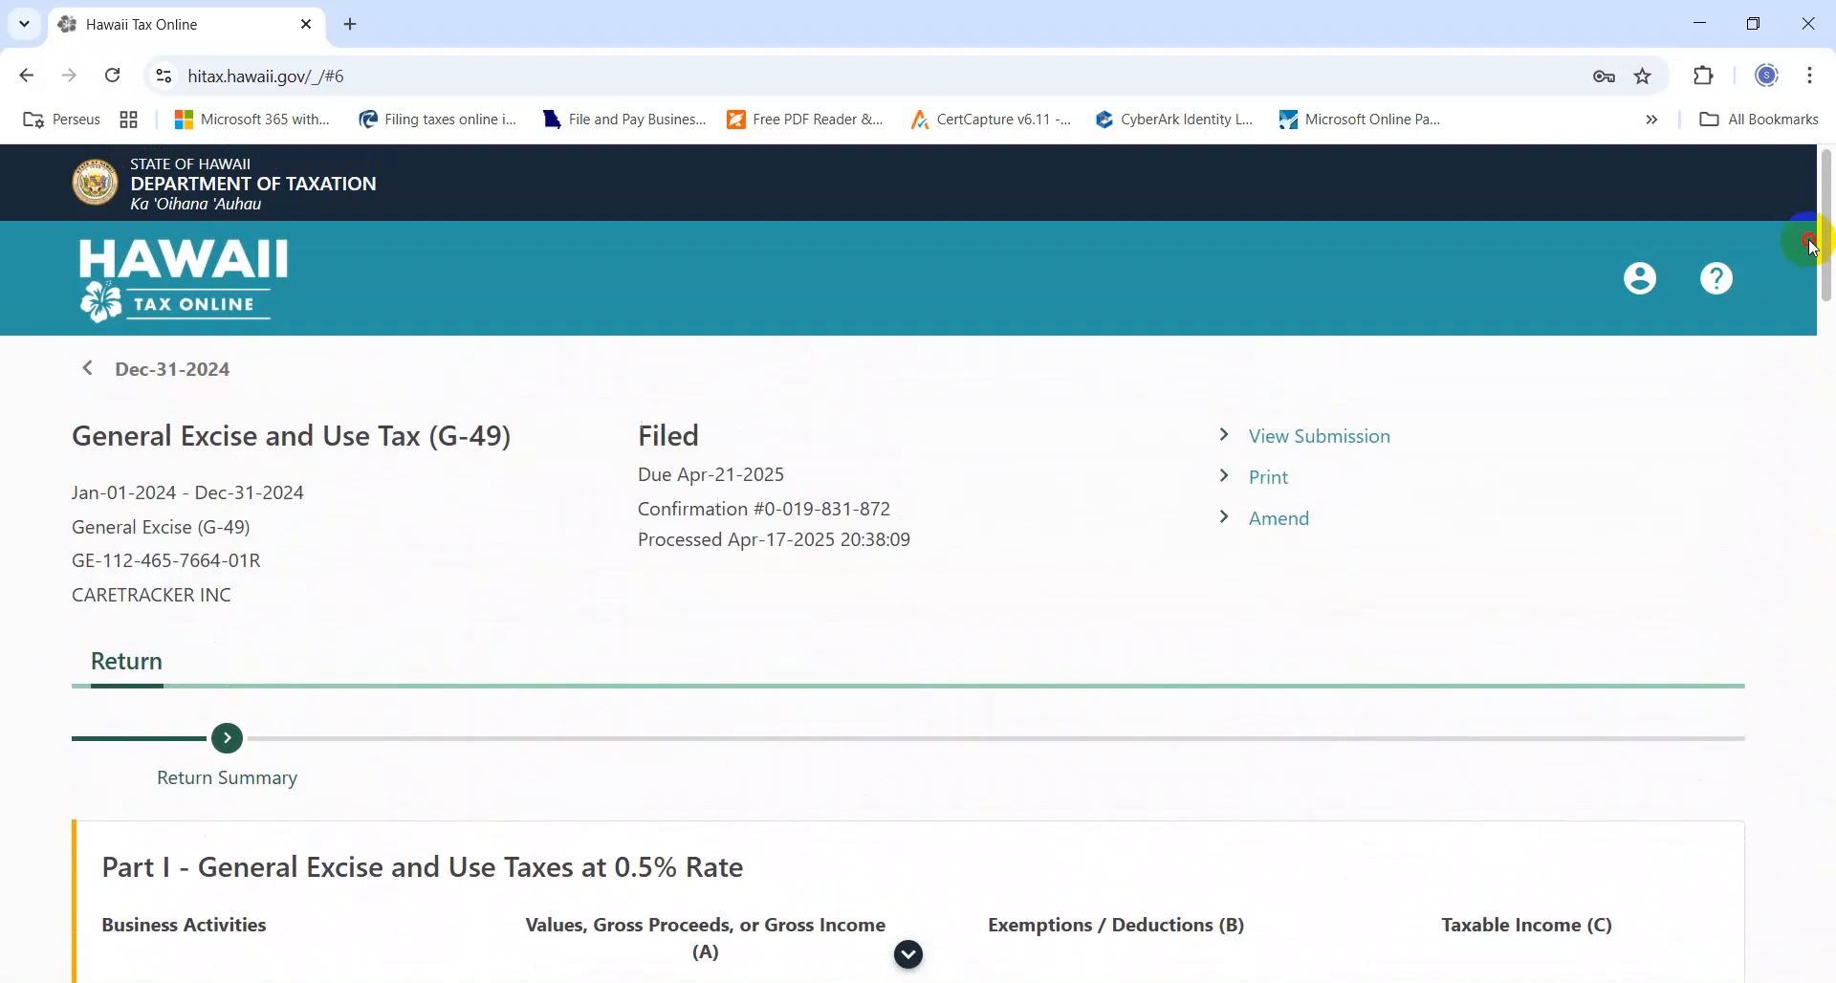
Step: Go back to the CARETRACKER INC accounts overview and bring up the General Excise (Form G-45) section
click(198, 369)
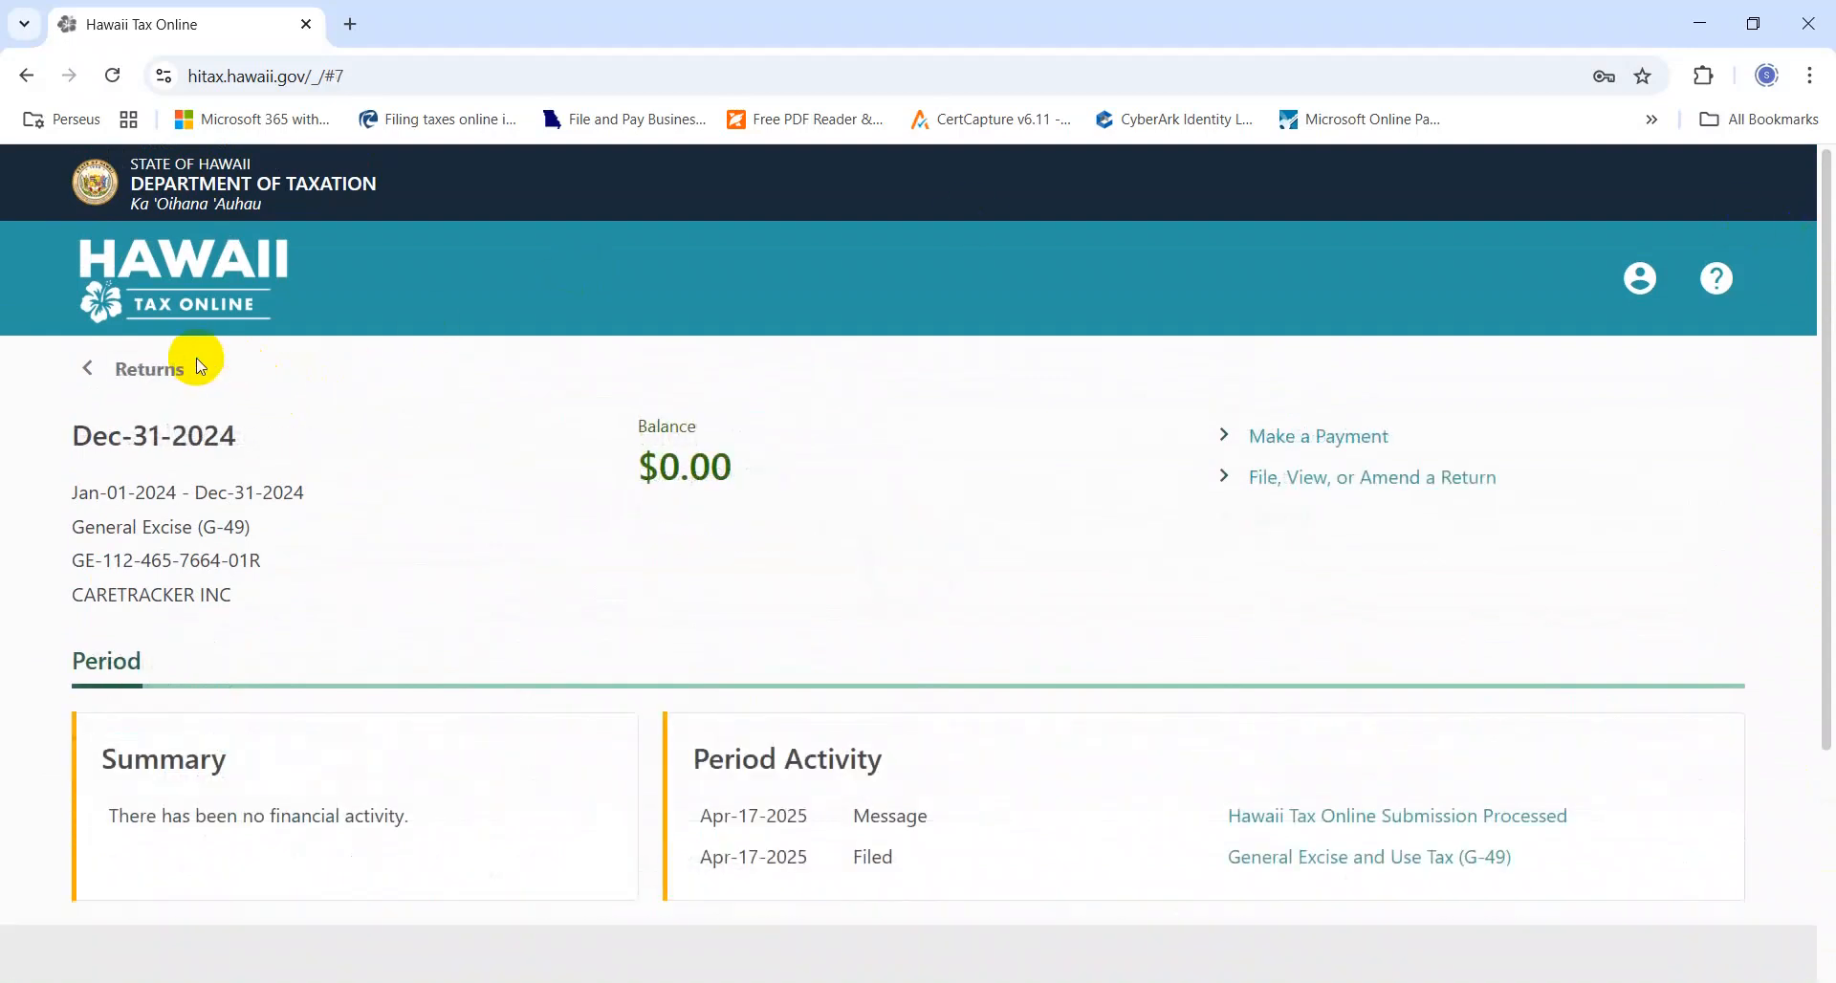
click(131, 365)
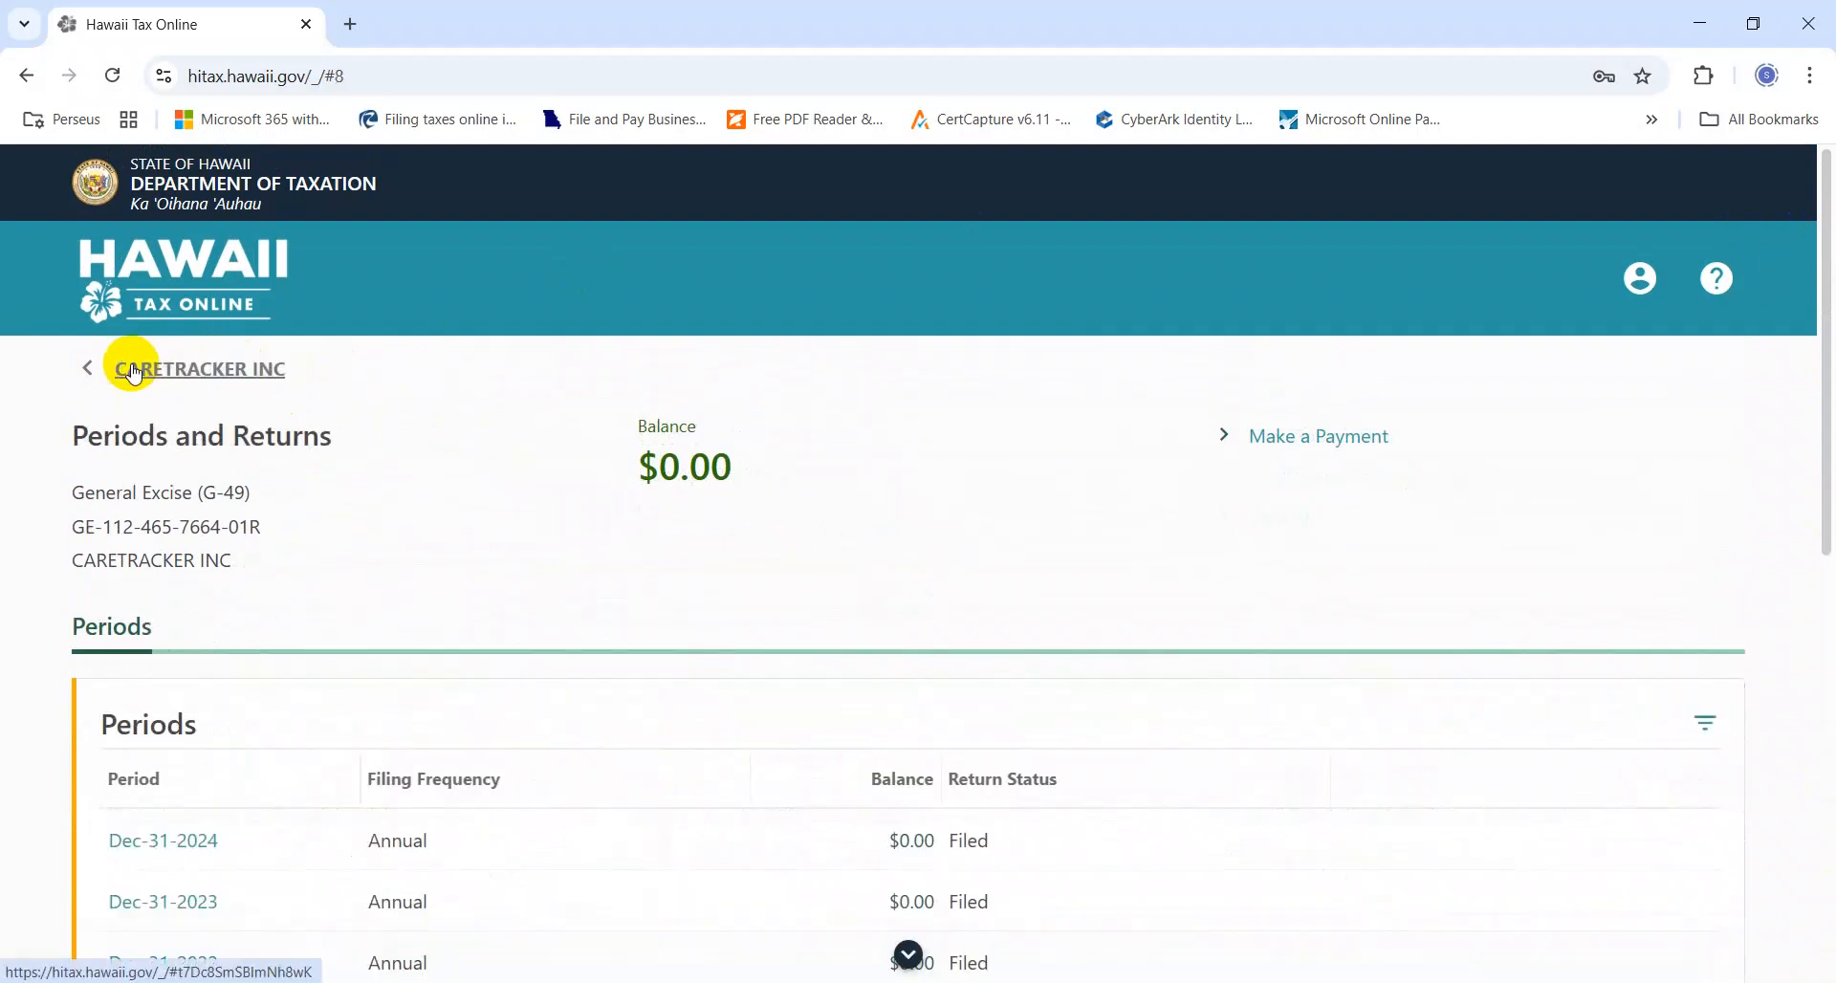
click(133, 371)
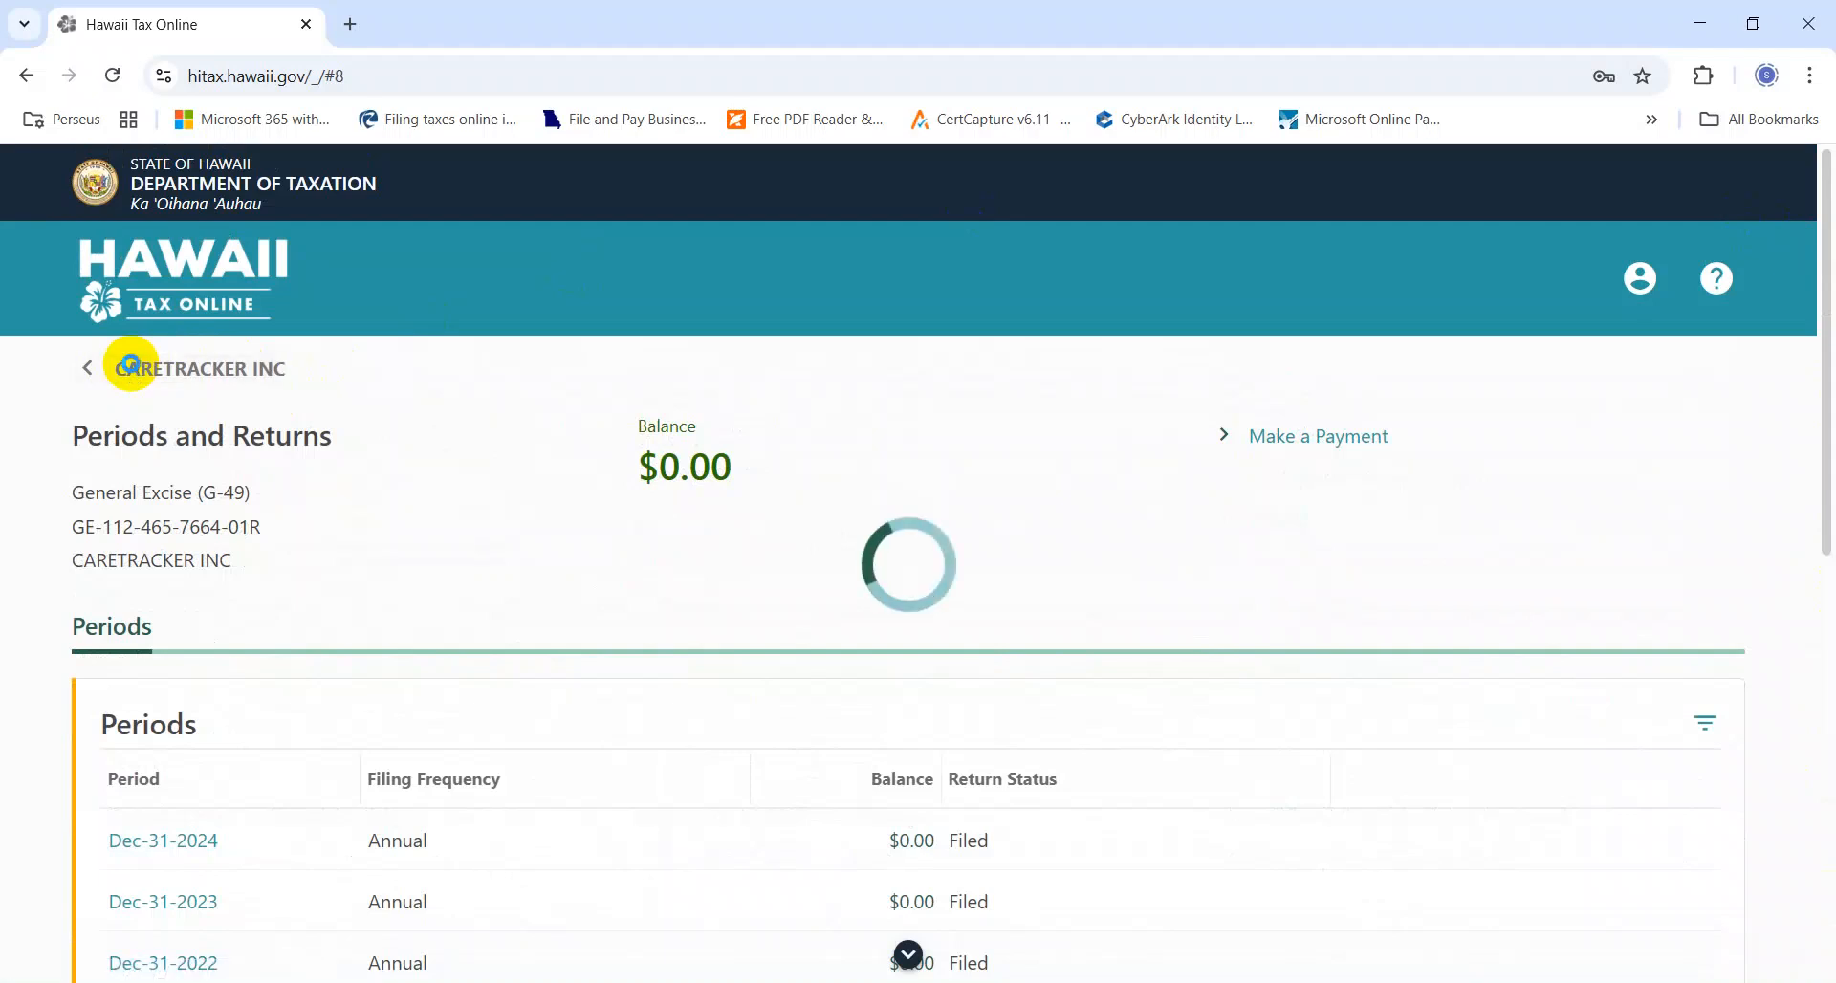
drag(1824, 483, 1822, 670)
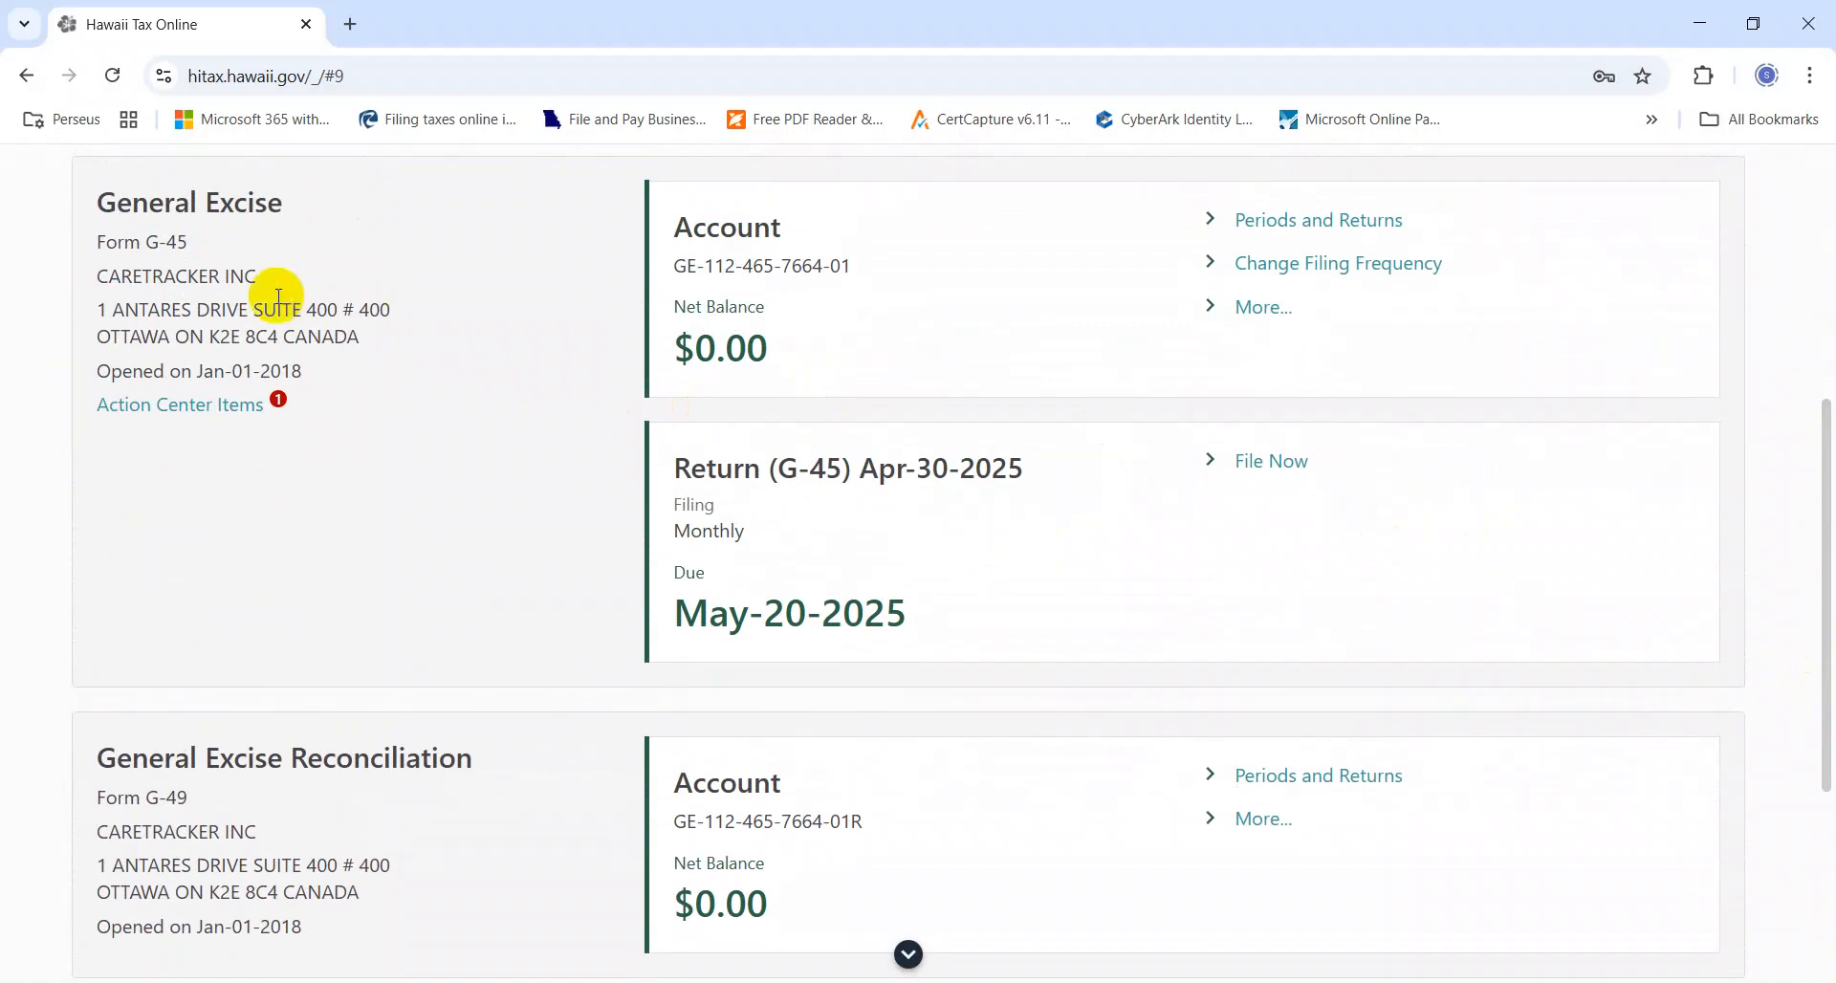
Step: Start filing the monthly General Excise G-45 return for Apr-30-2025 and continue past the introduction
drag(189, 245, 143, 242)
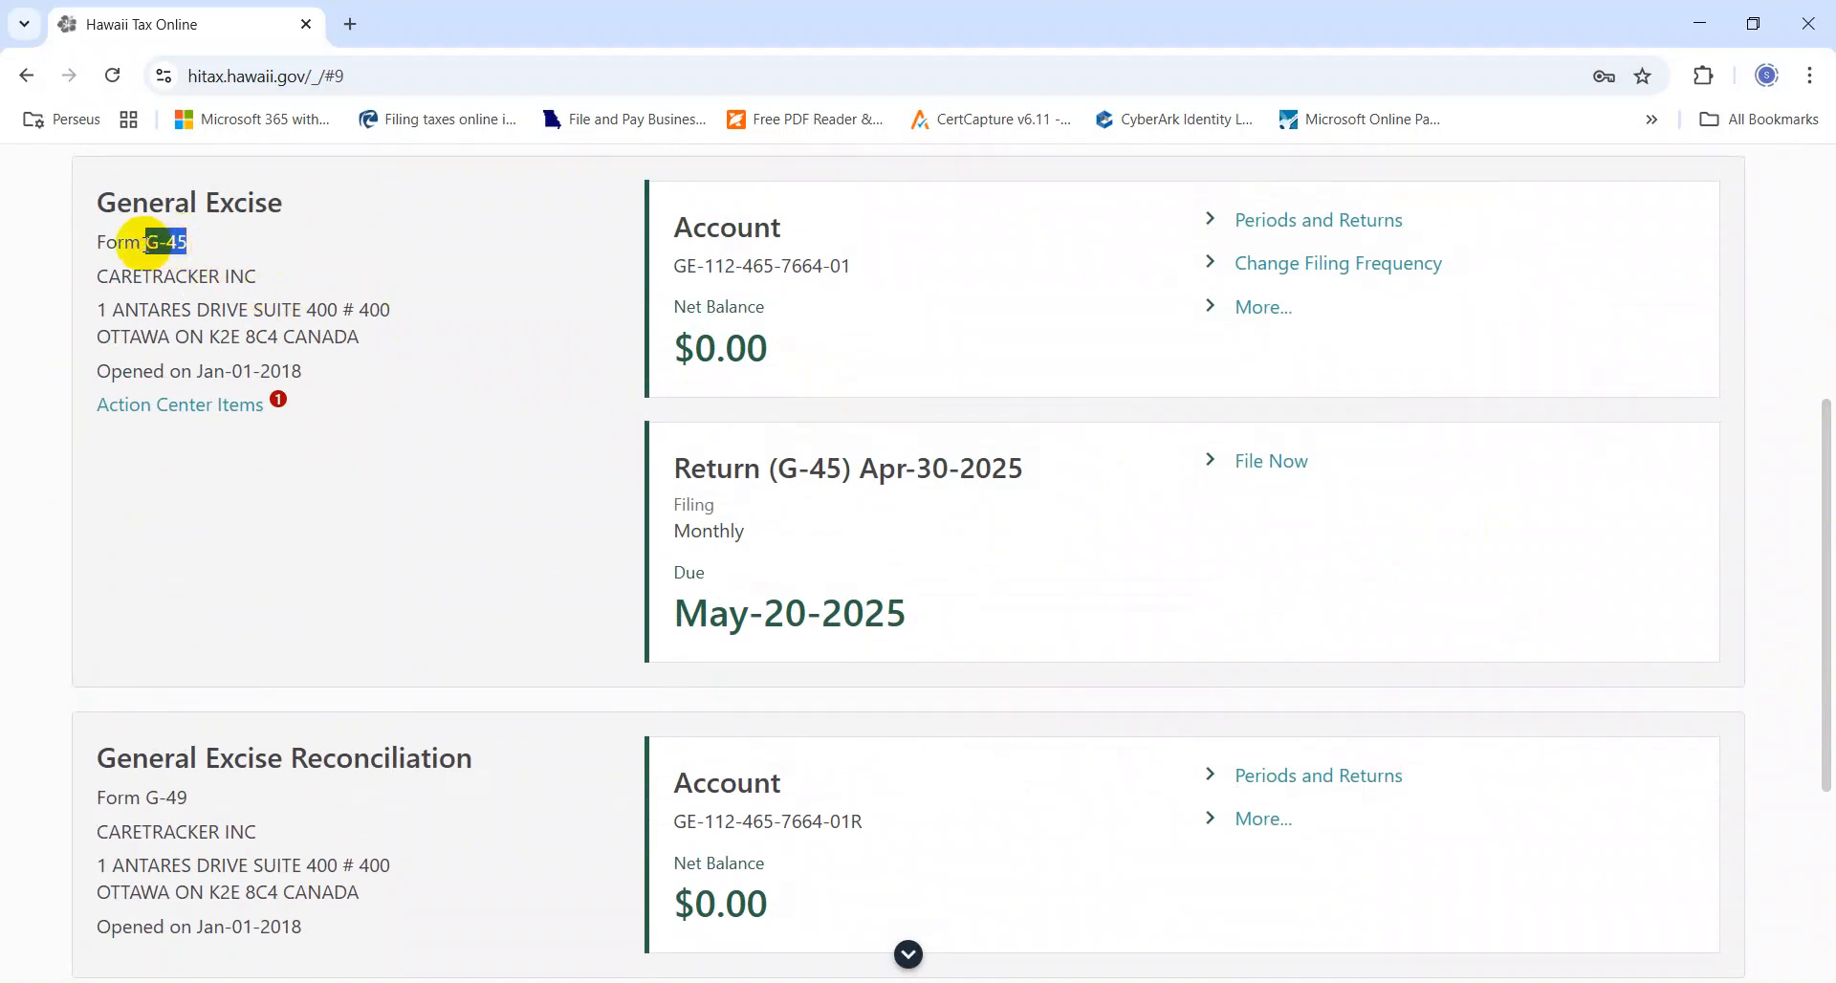
drag(183, 797, 151, 797)
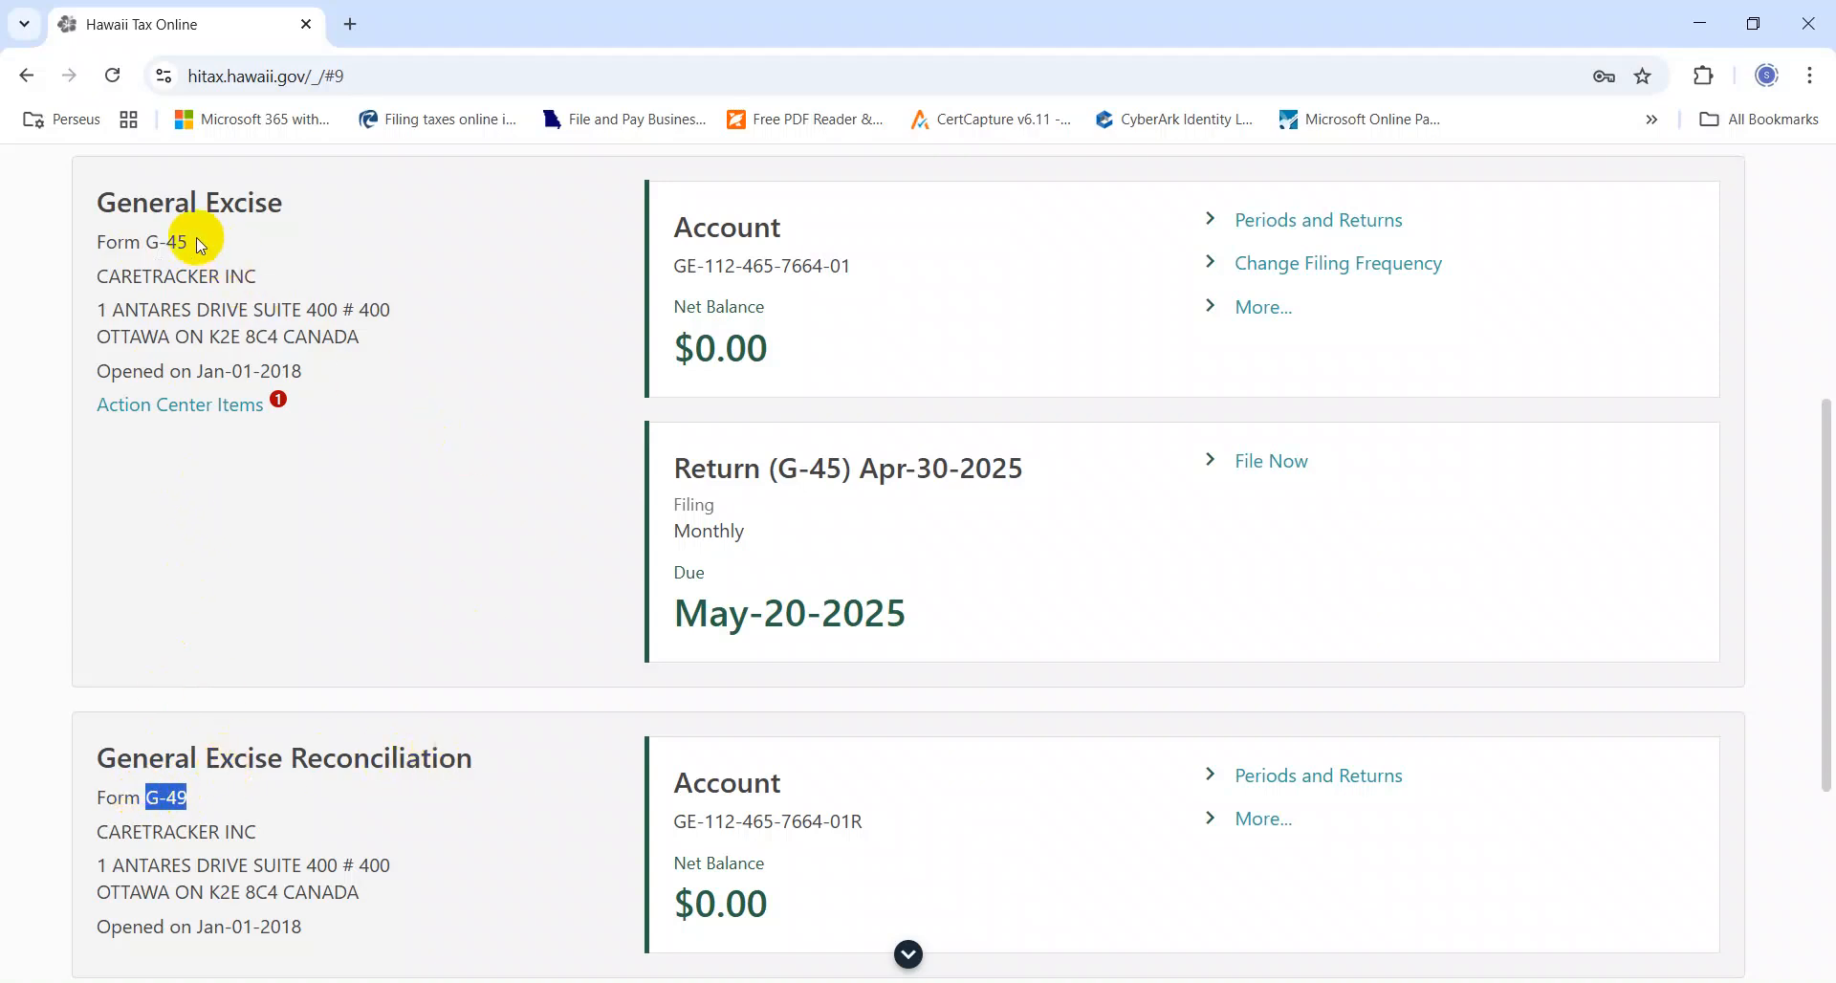
drag(199, 245, 142, 242)
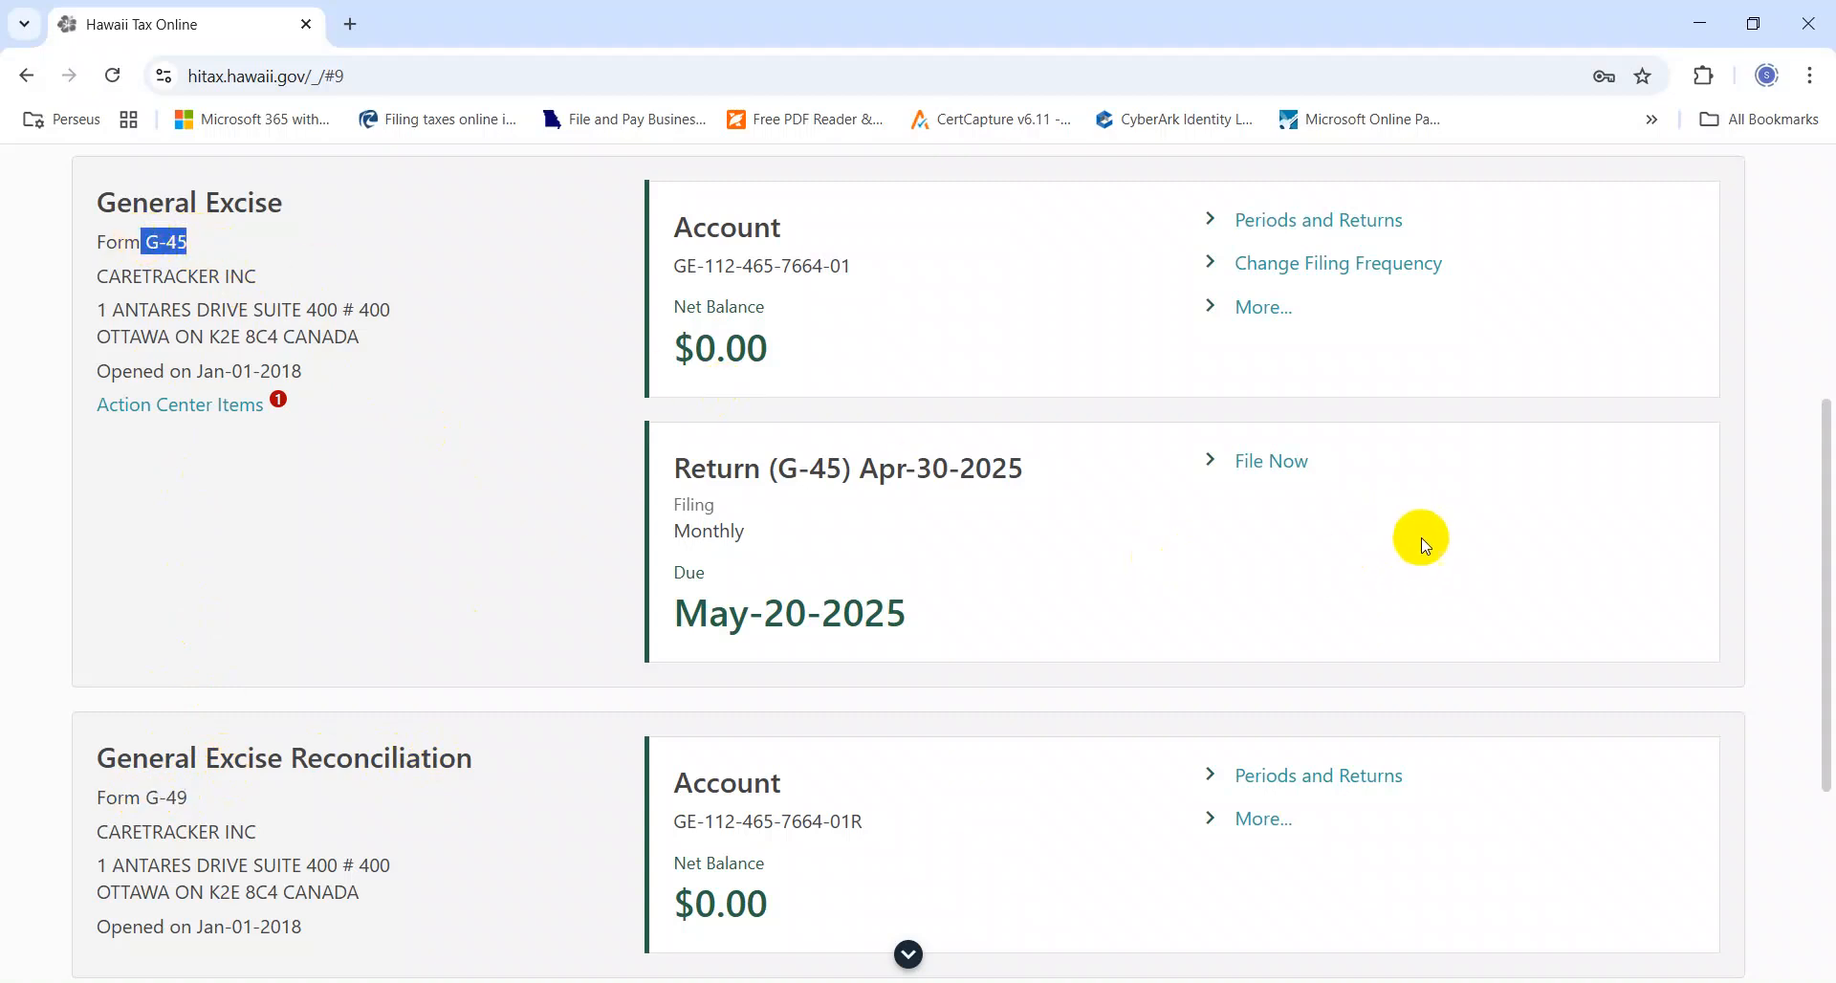
click(1302, 460)
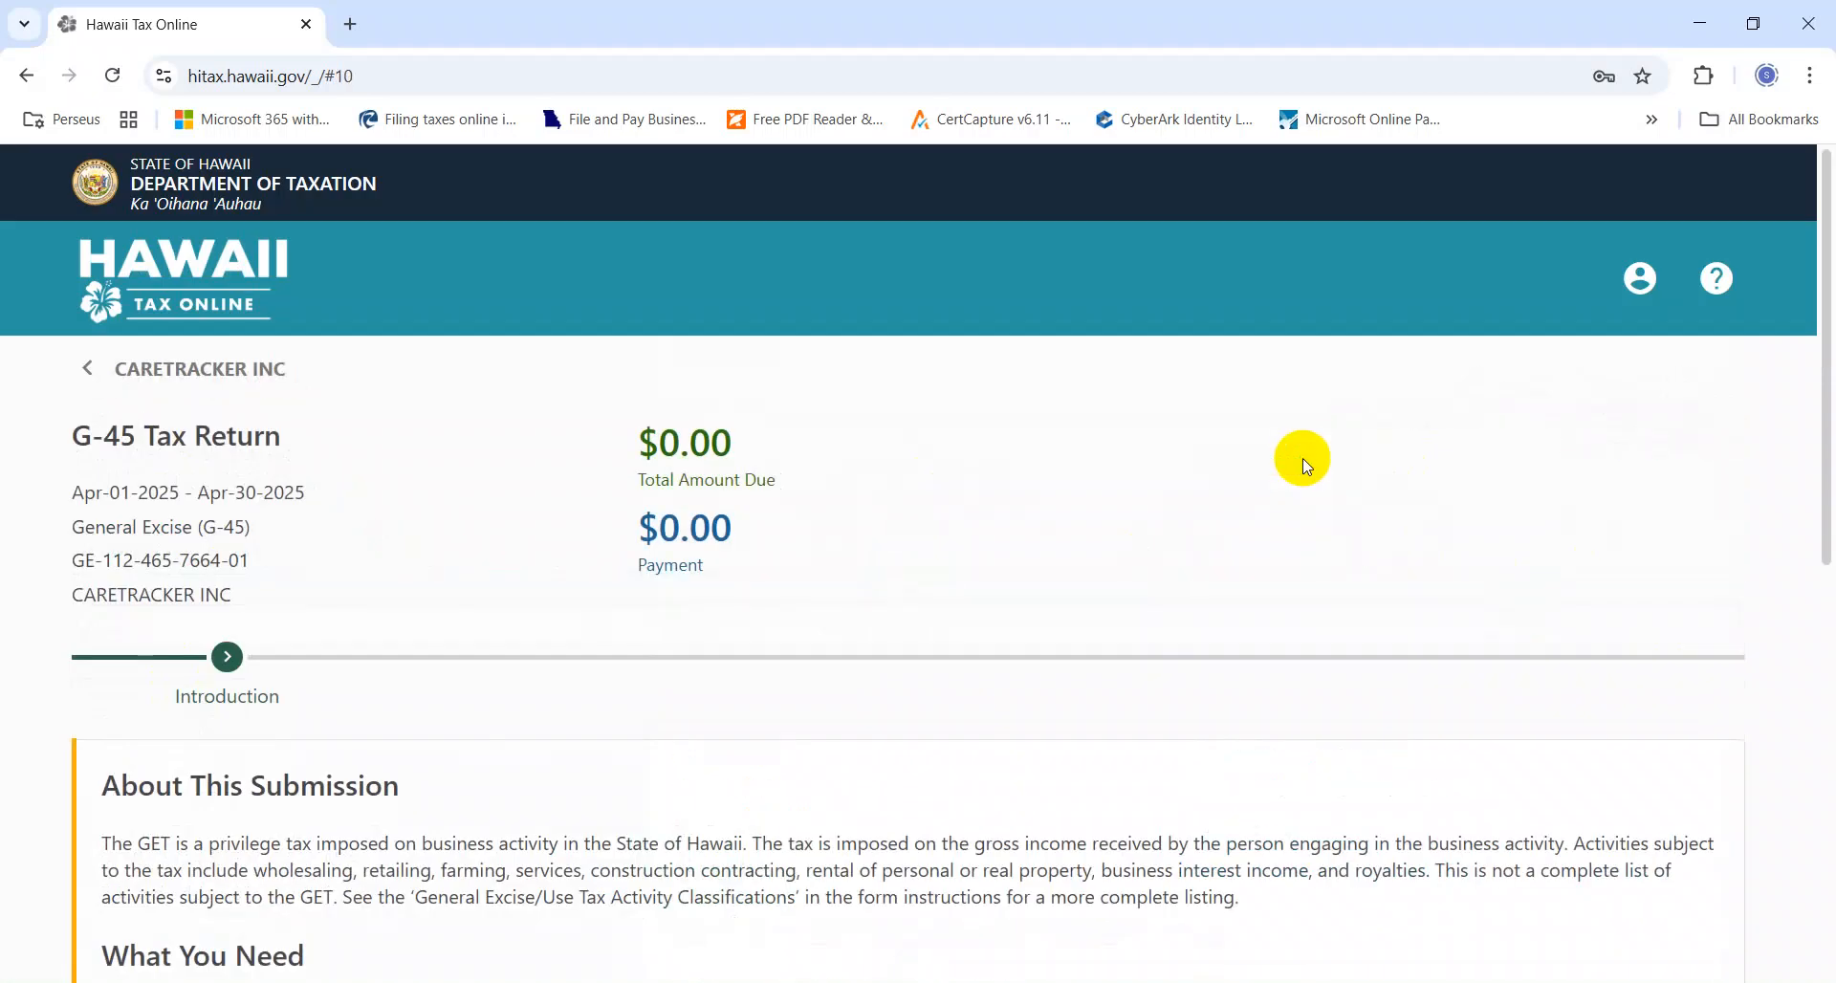
drag(1828, 378, 1825, 720)
click(1716, 729)
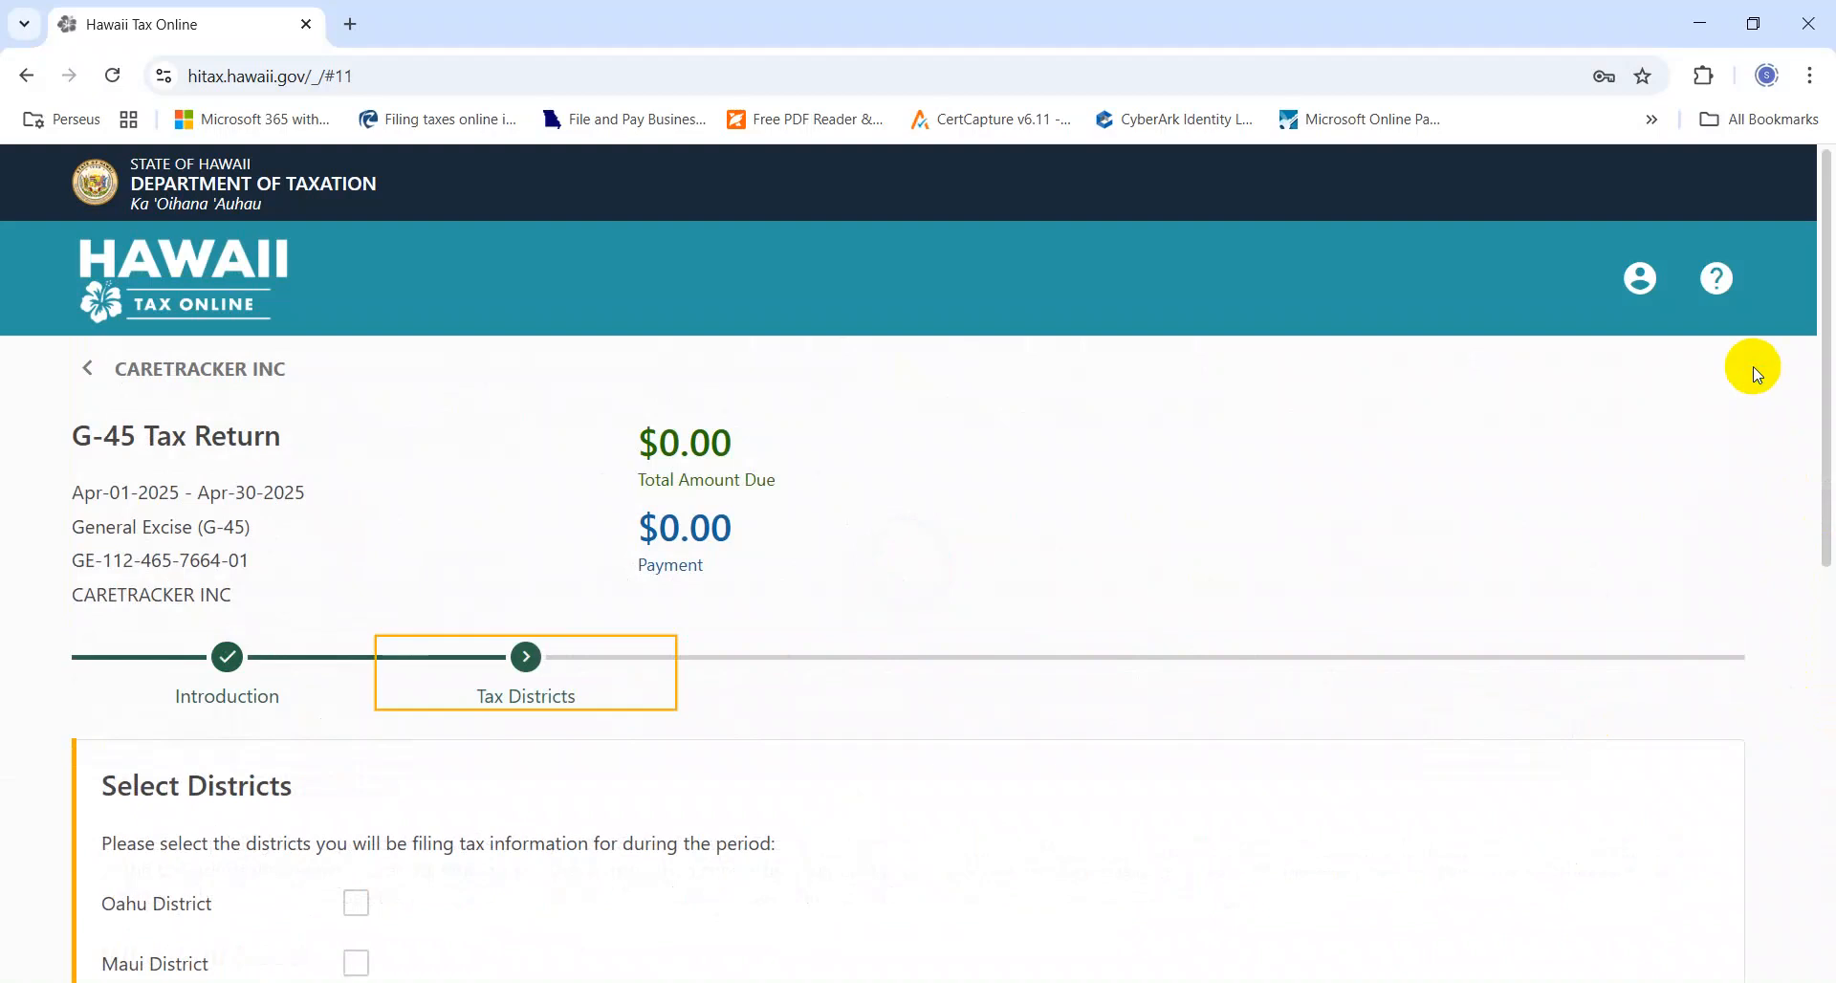
Step: Check the counties in the Excel pivot table and select the Oahu, Maui and Hawaii districts for the return
drag(1828, 368, 1831, 578)
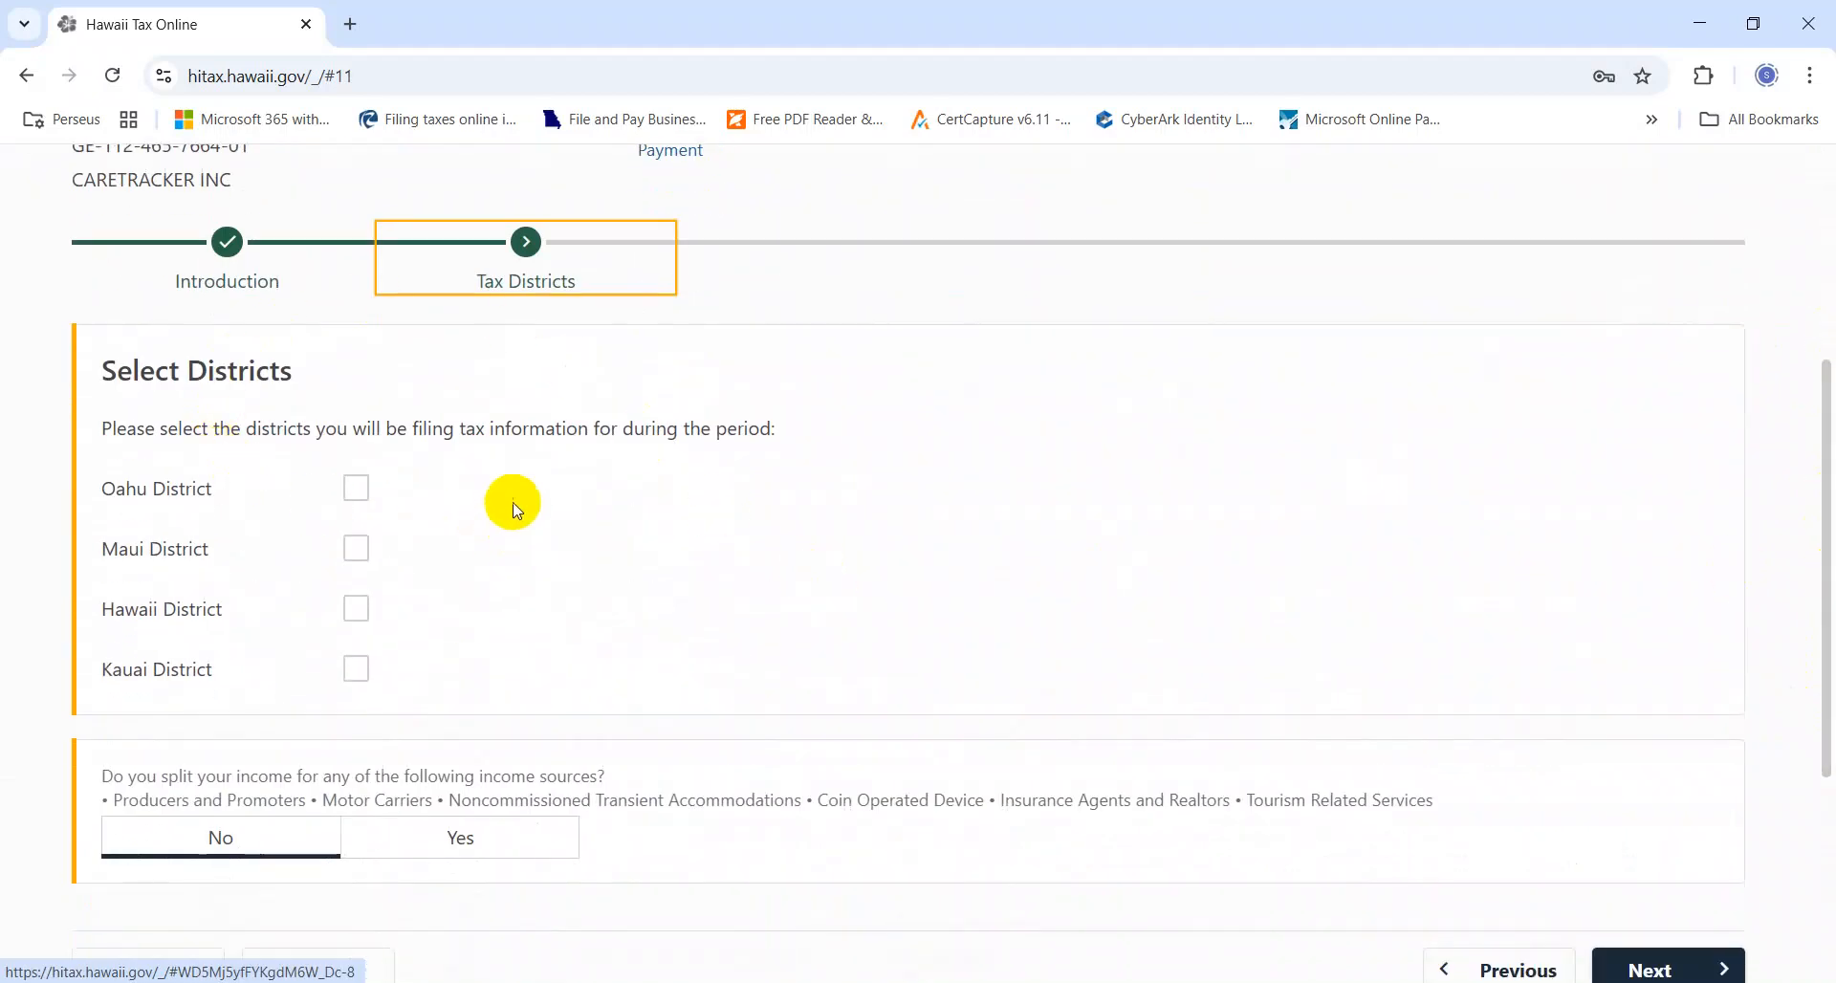
key(alt+Tab)
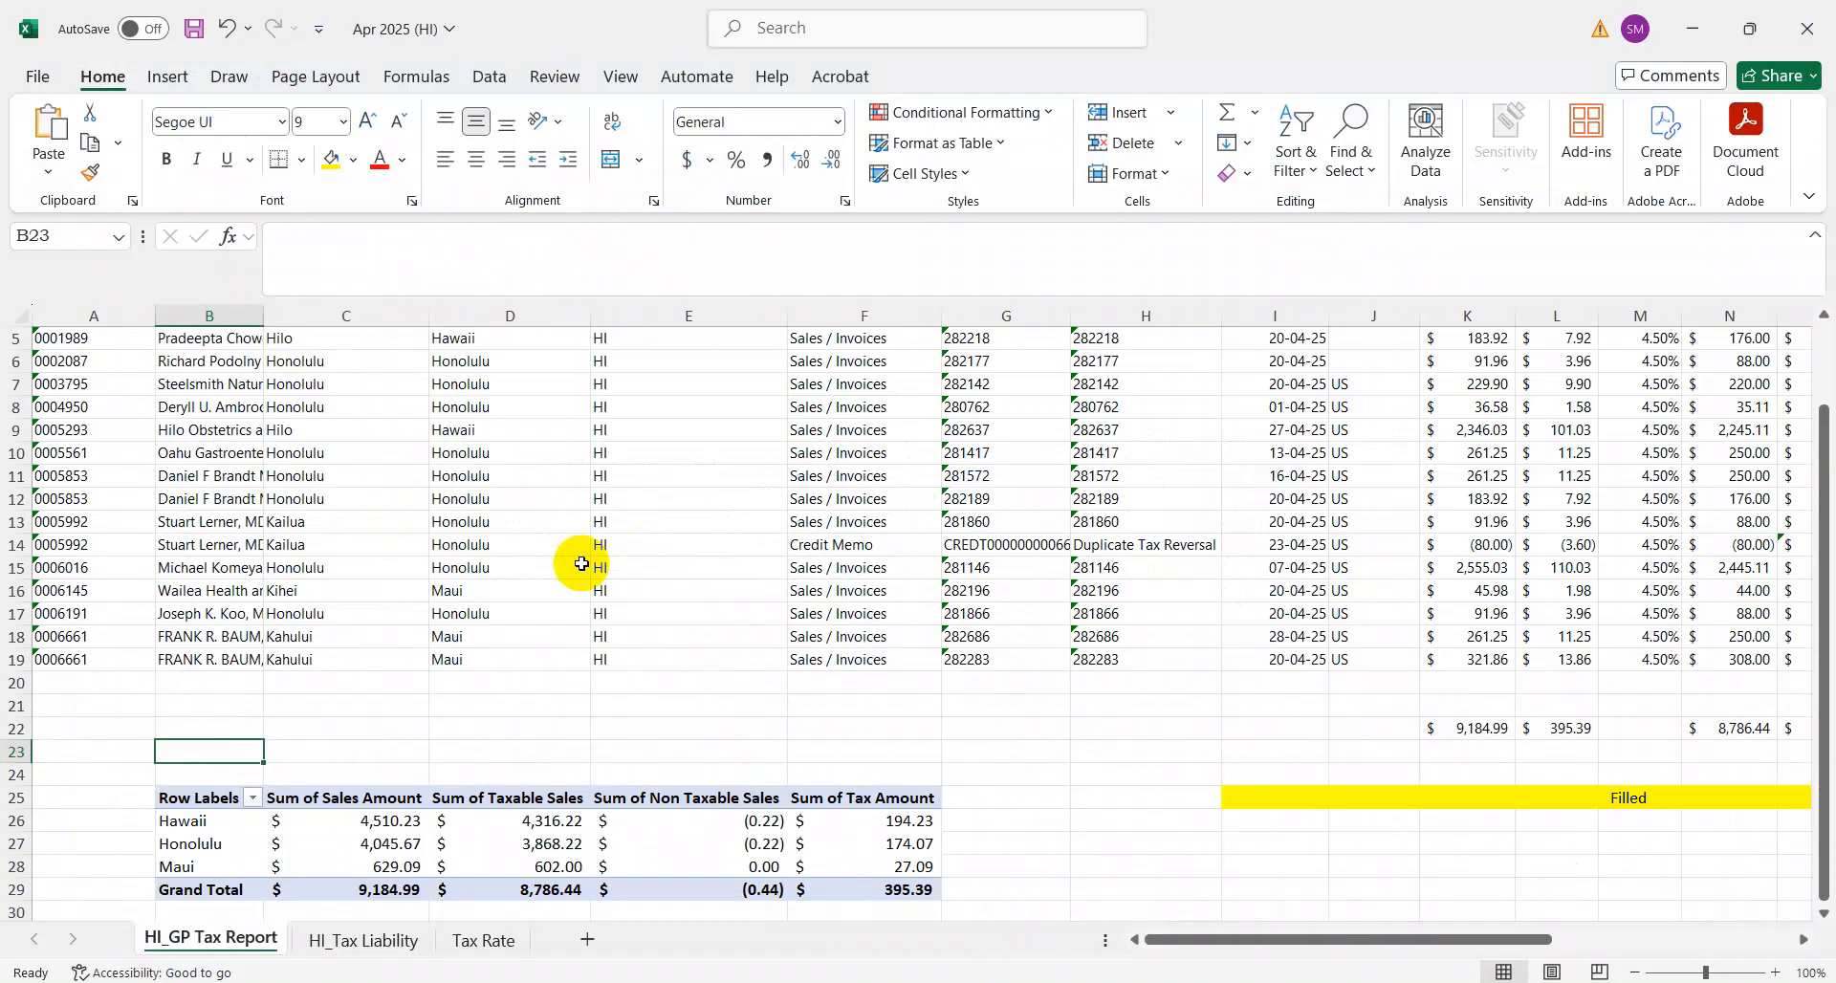
key(Down)
key(Down)
key(Down)
key(alt+Tab)
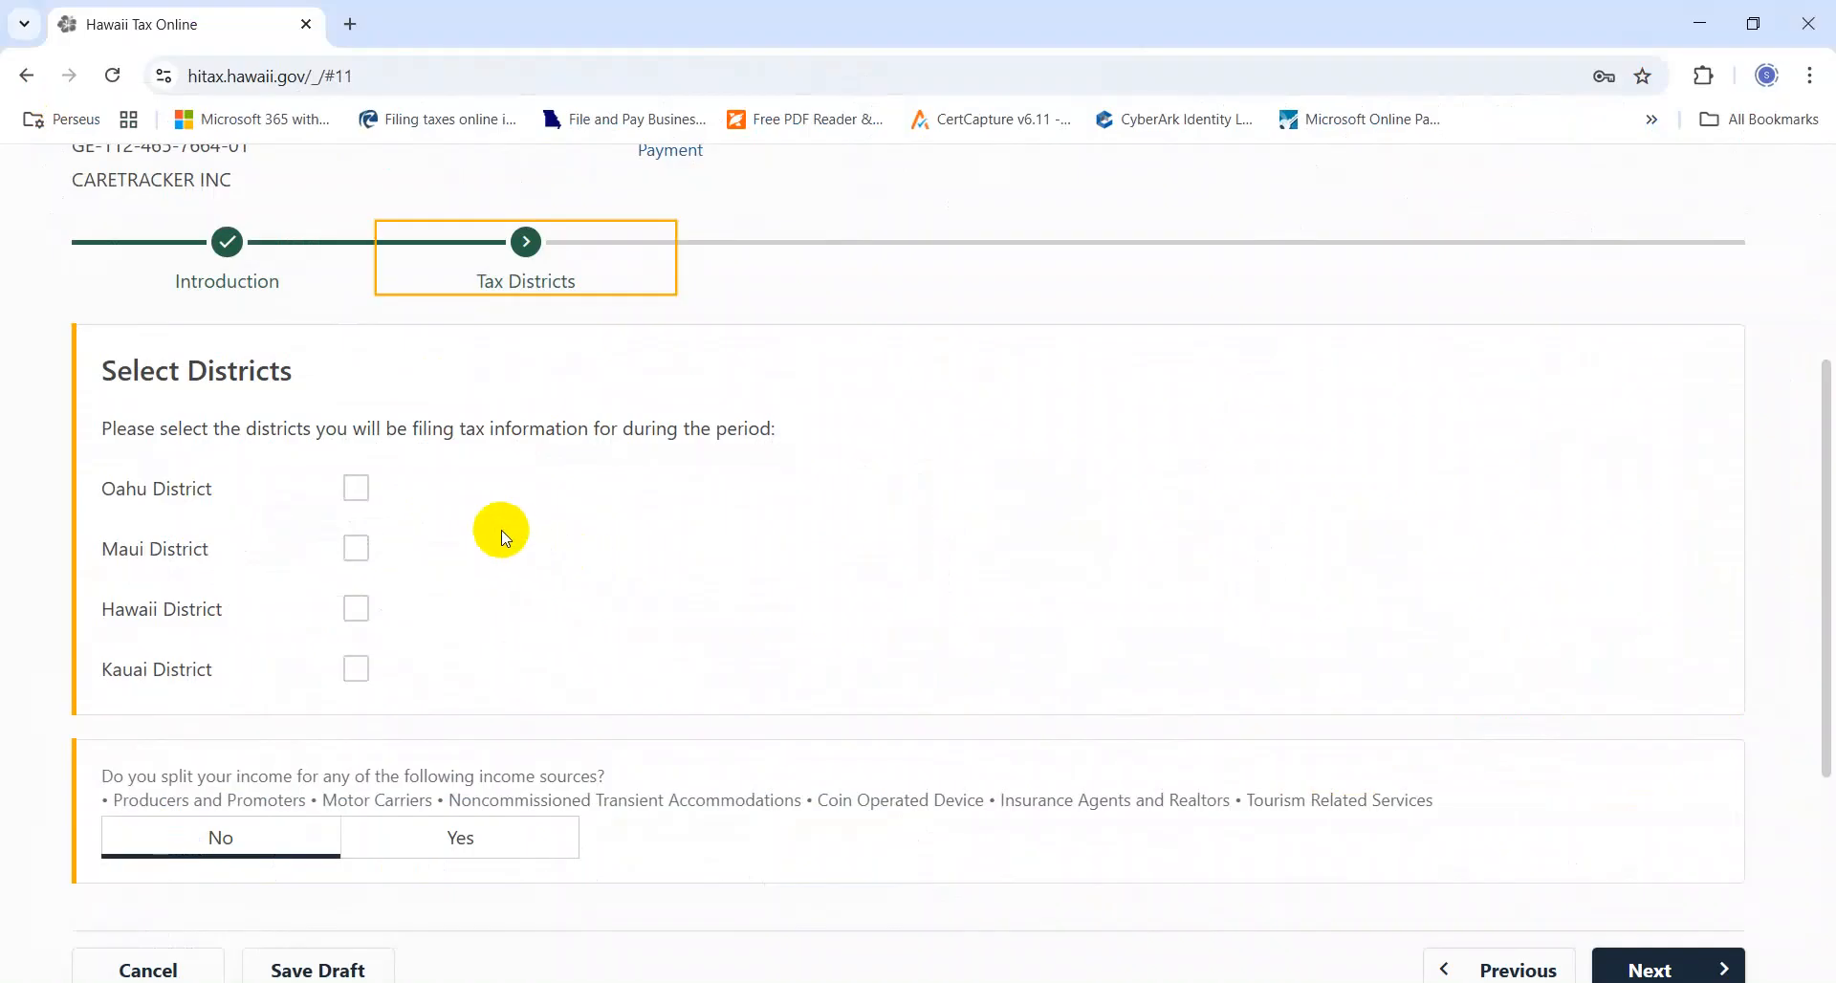
click(354, 610)
key(alt+Tab)
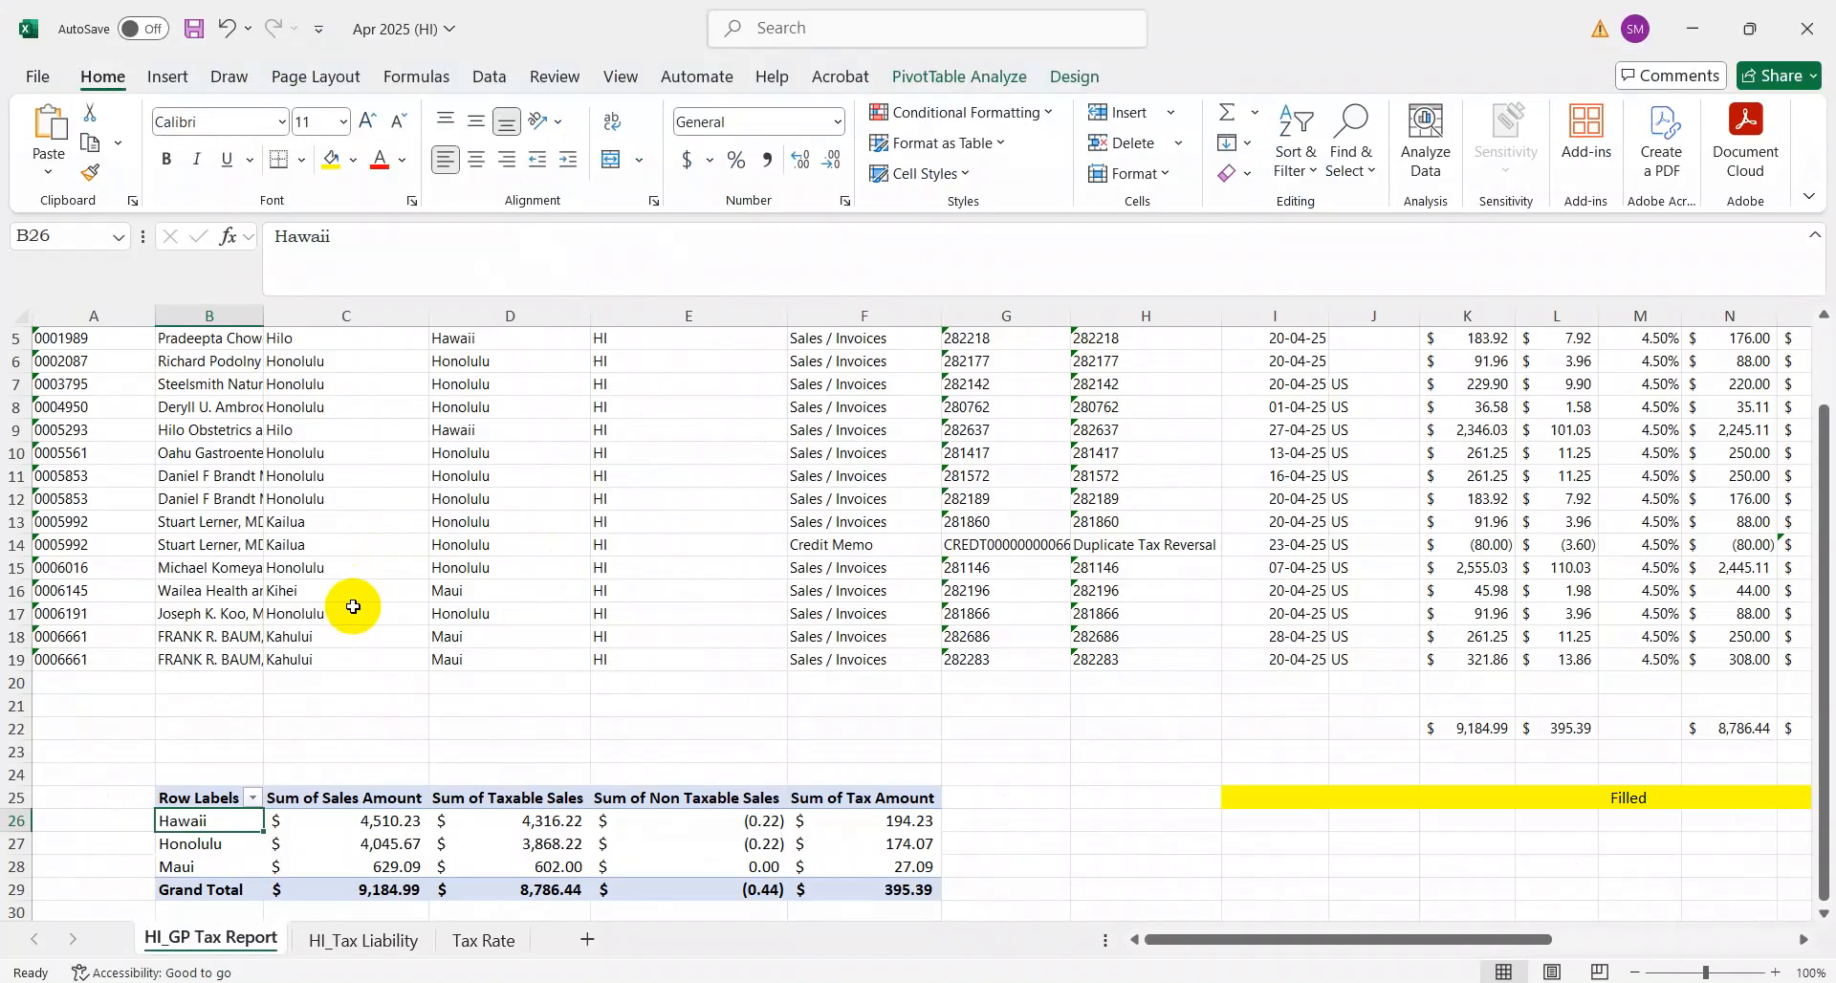
key(alt+Tab)
key(alt+Tab)
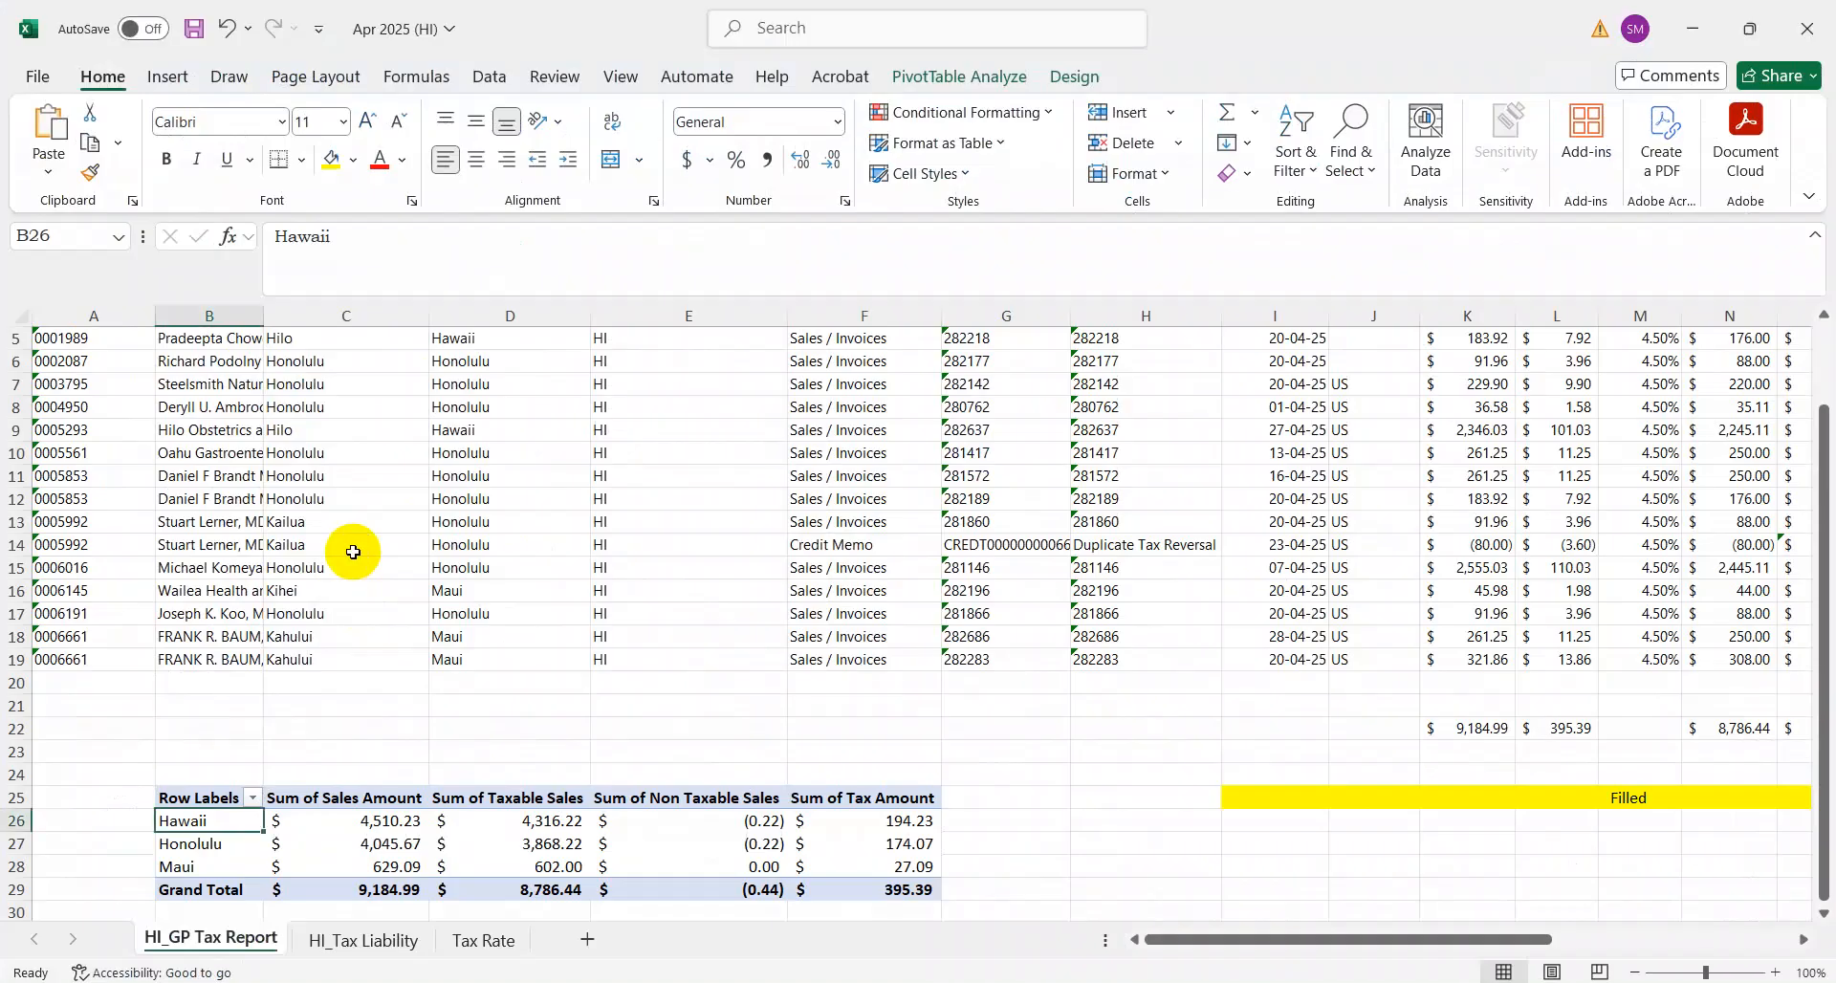
key(alt+Tab)
click(354, 549)
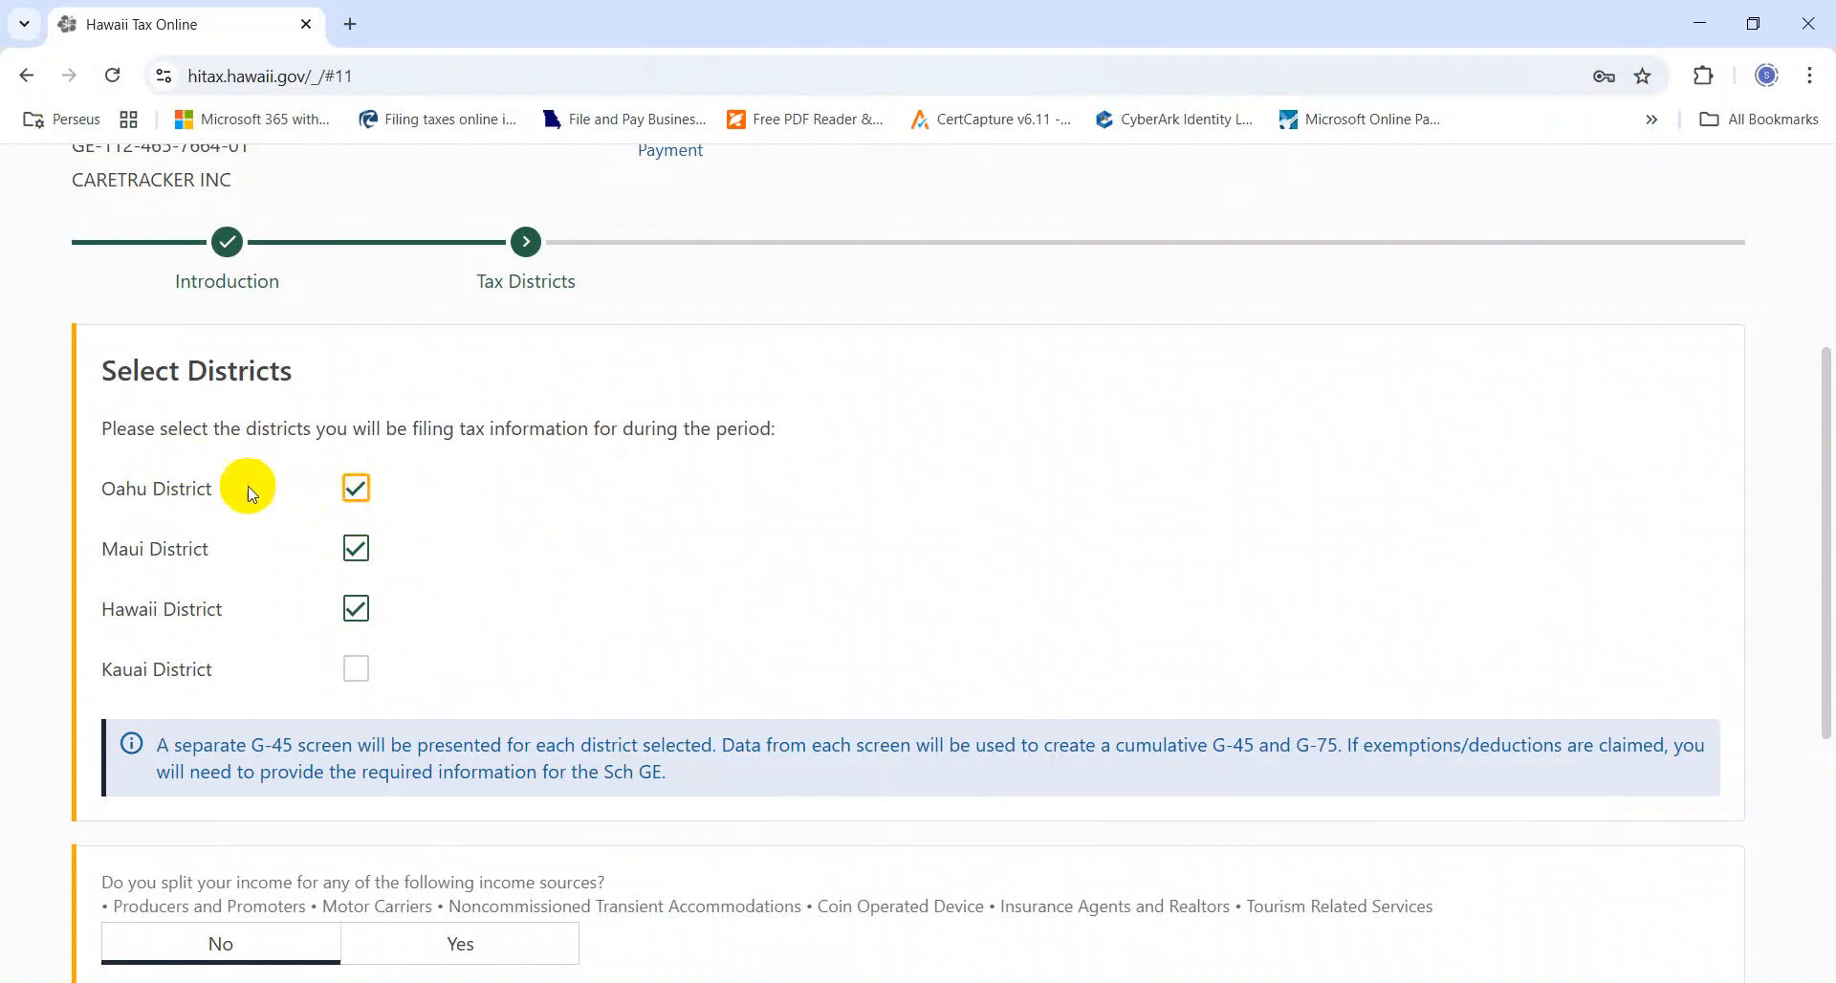
Step: Recheck the Oahu selection against the workbook's counties and continue to the Oahu District G-45 page
drag(212, 497, 102, 492)
click(43, 441)
key(alt+Tab)
key(alt+Tab)
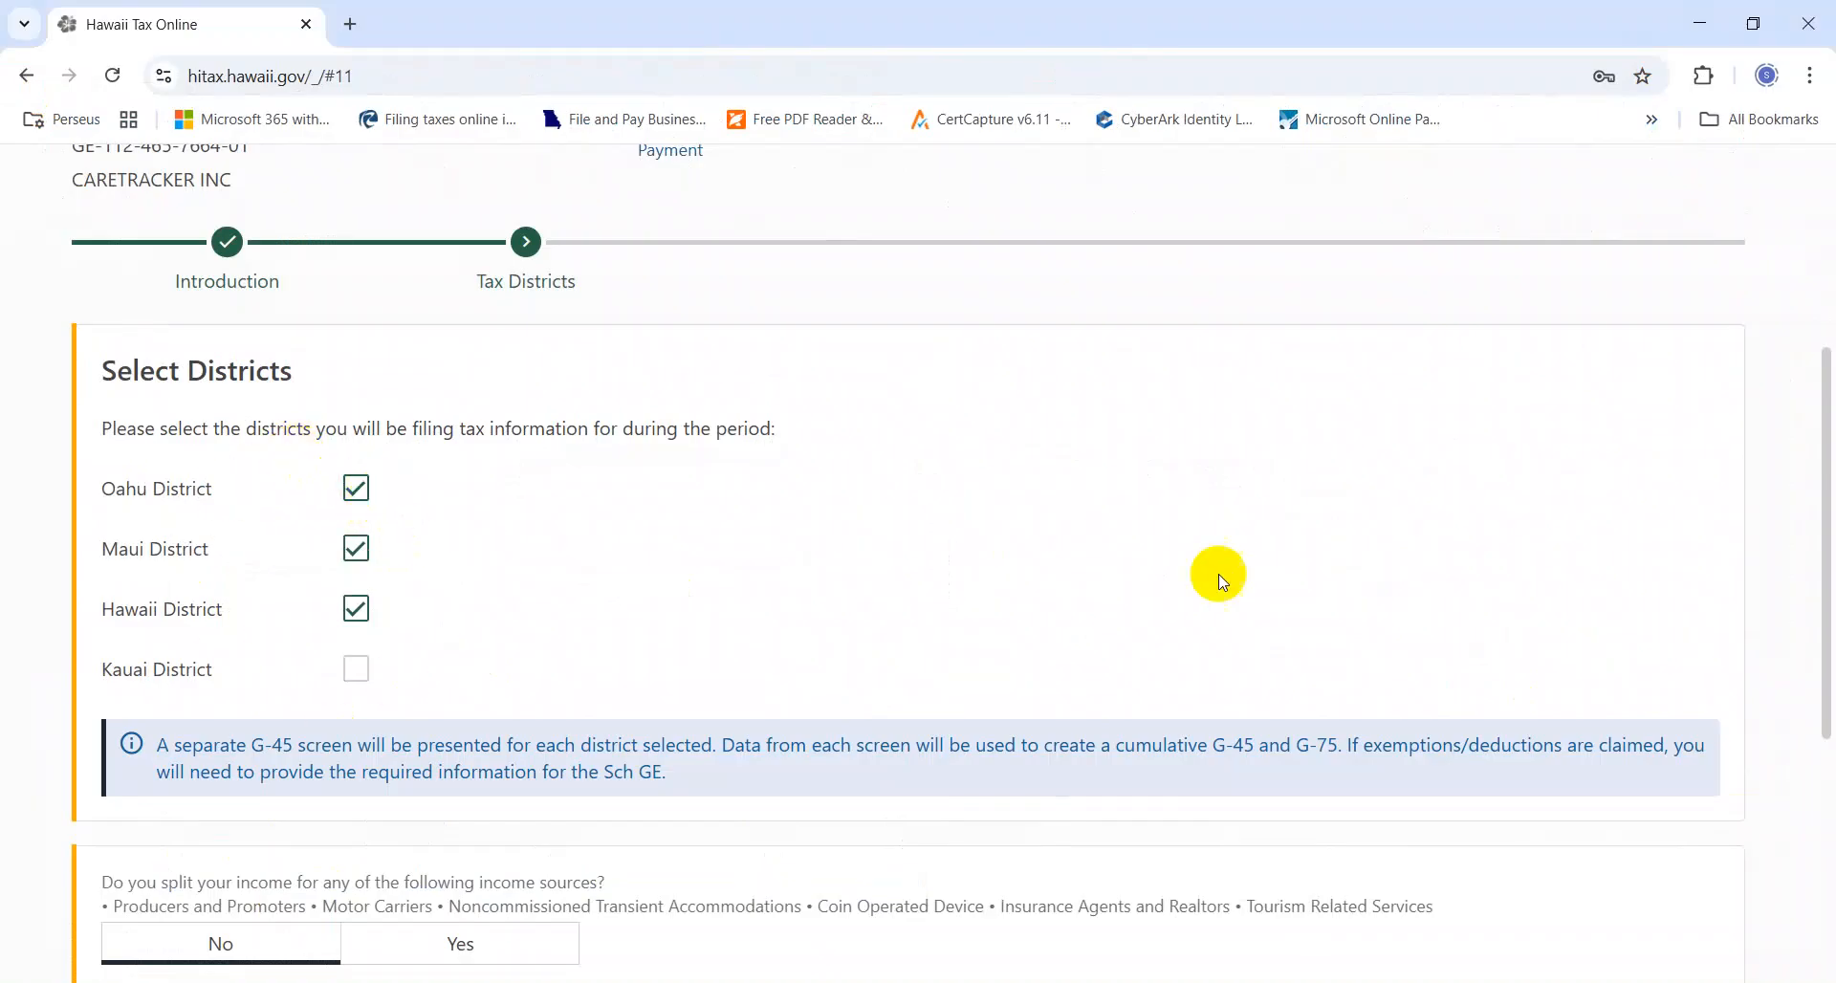
scroll(1829, 585, down, 5)
click(1644, 574)
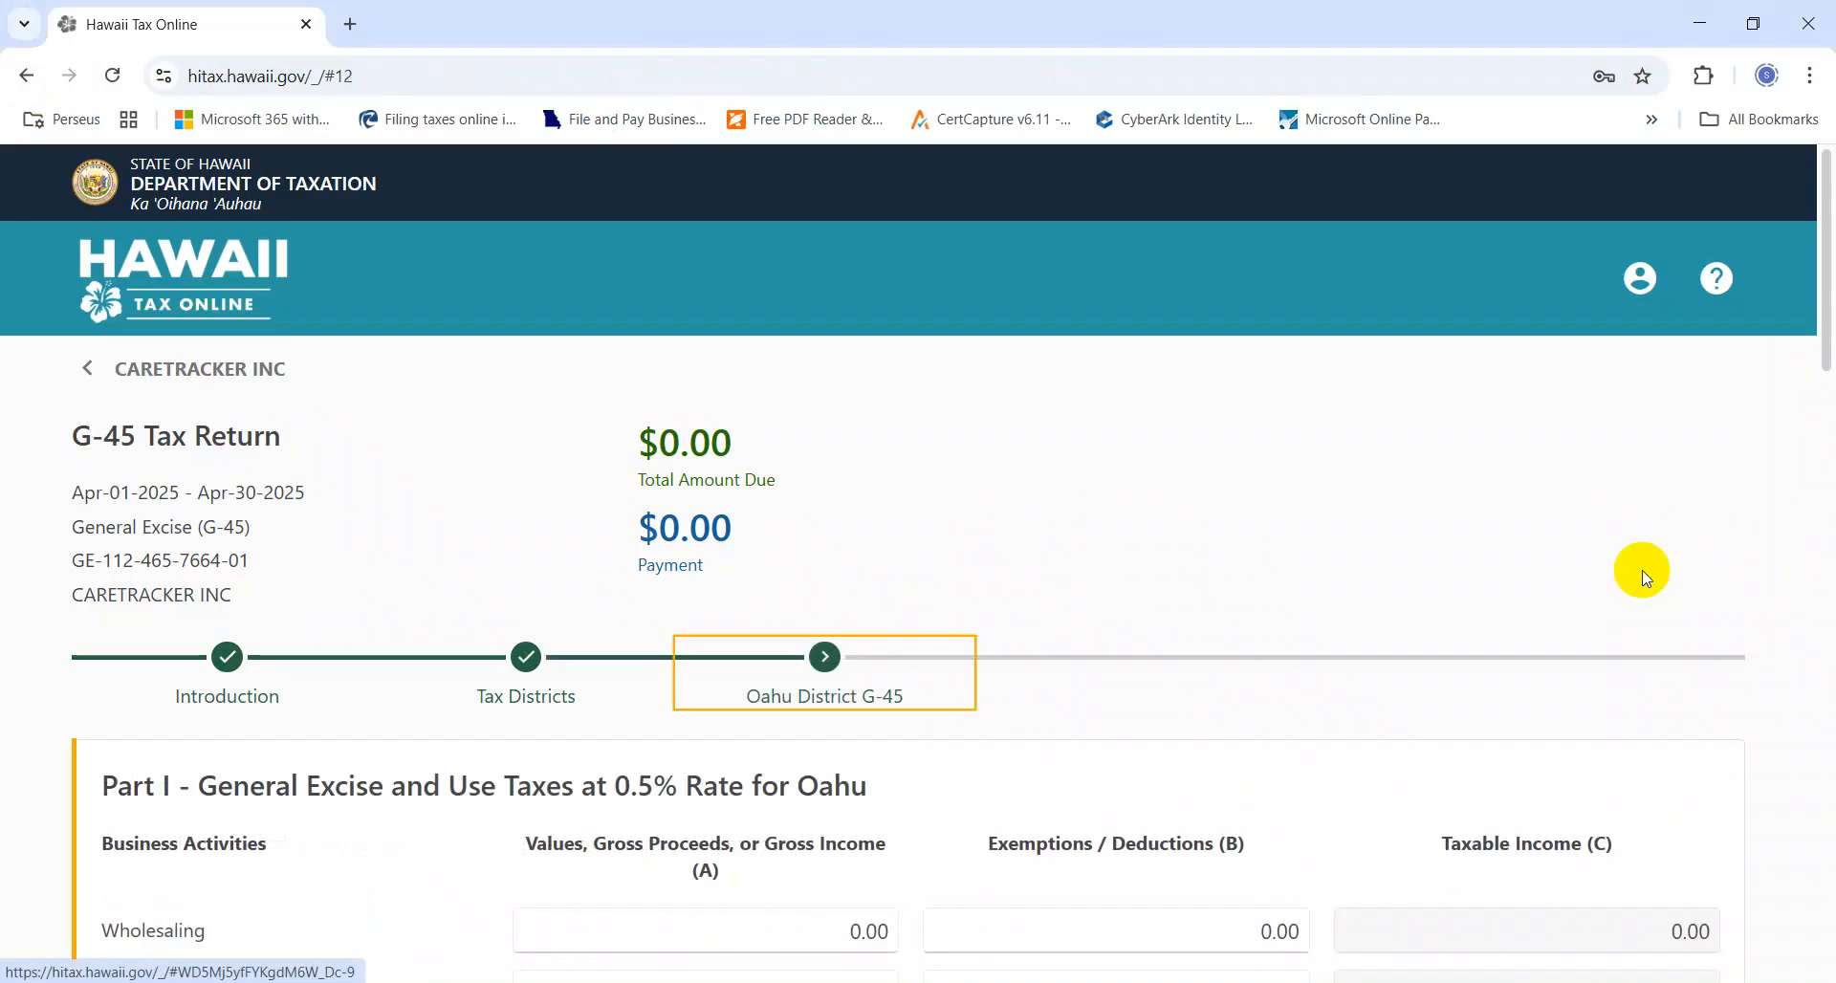
Step: Examine the business activity rates on the Oahu form and locate the Retailing row under the 4% rate
scroll(1645, 577, down, 6)
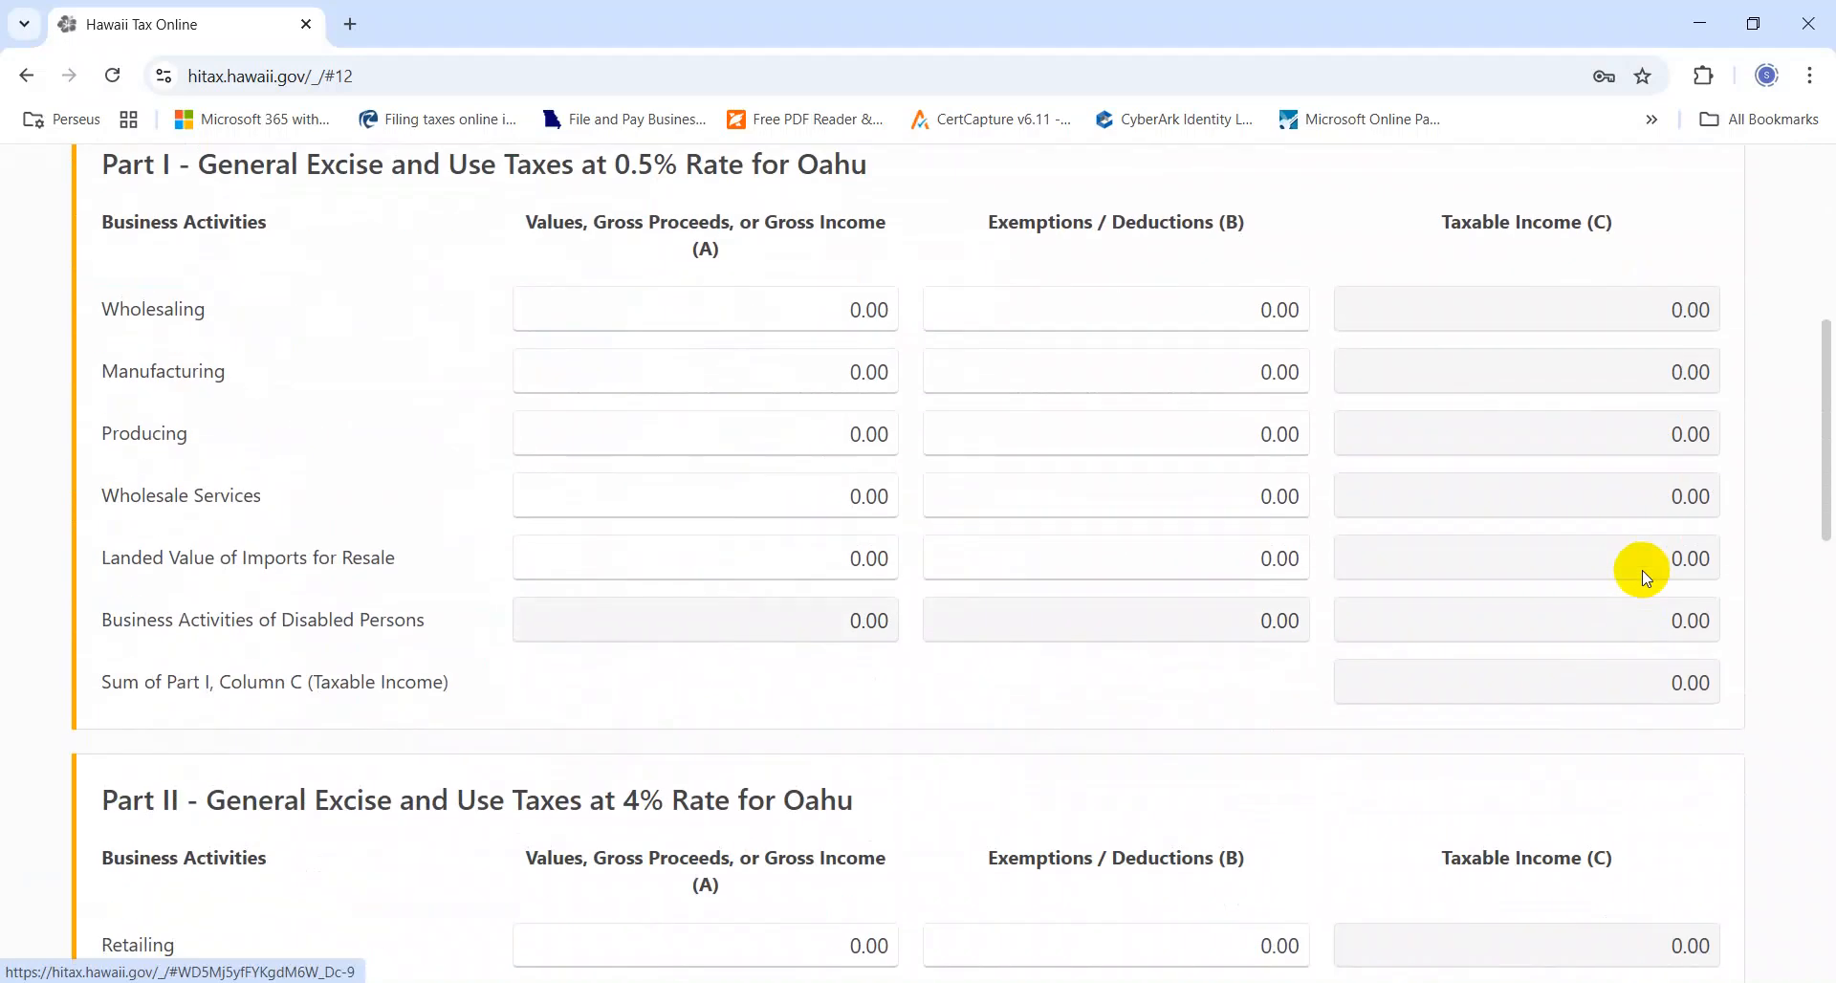
scroll(1645, 577, up, 3)
scroll(1645, 577, down, 13)
scroll(1645, 577, up, 6)
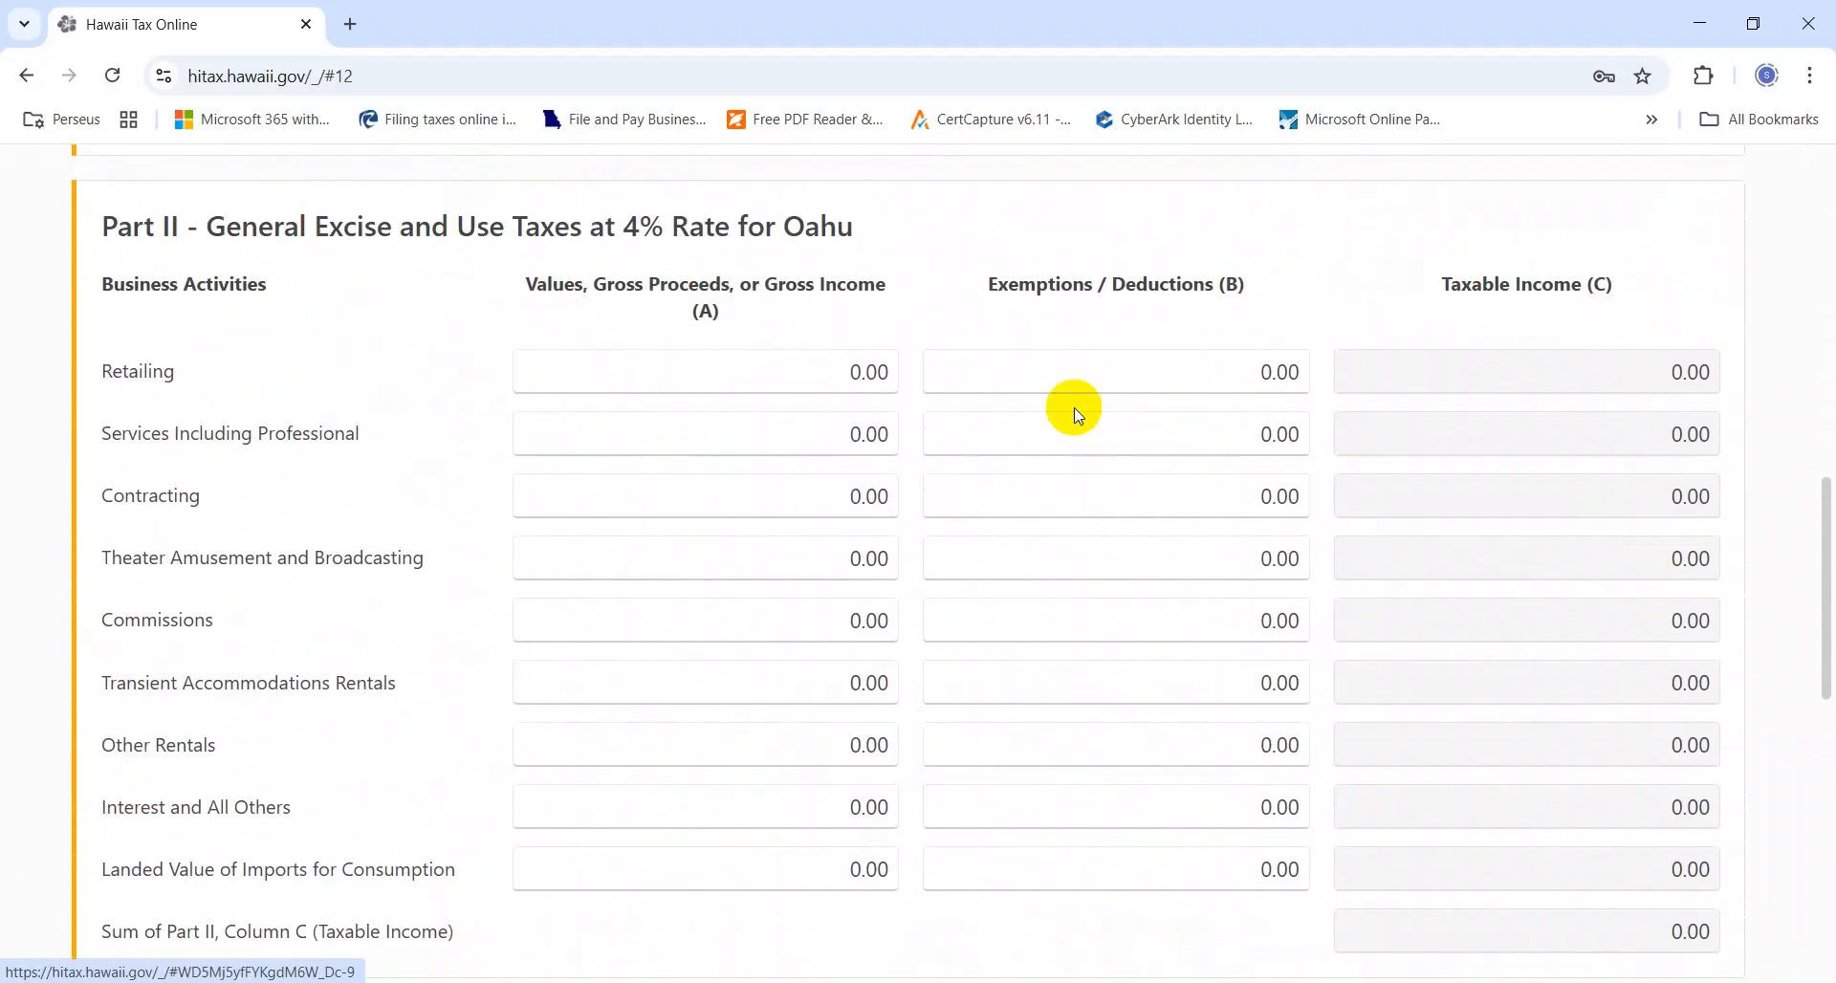
click(816, 379)
key(alt+Tab)
key(alt+shift+Tab)
drag(176, 377, 102, 382)
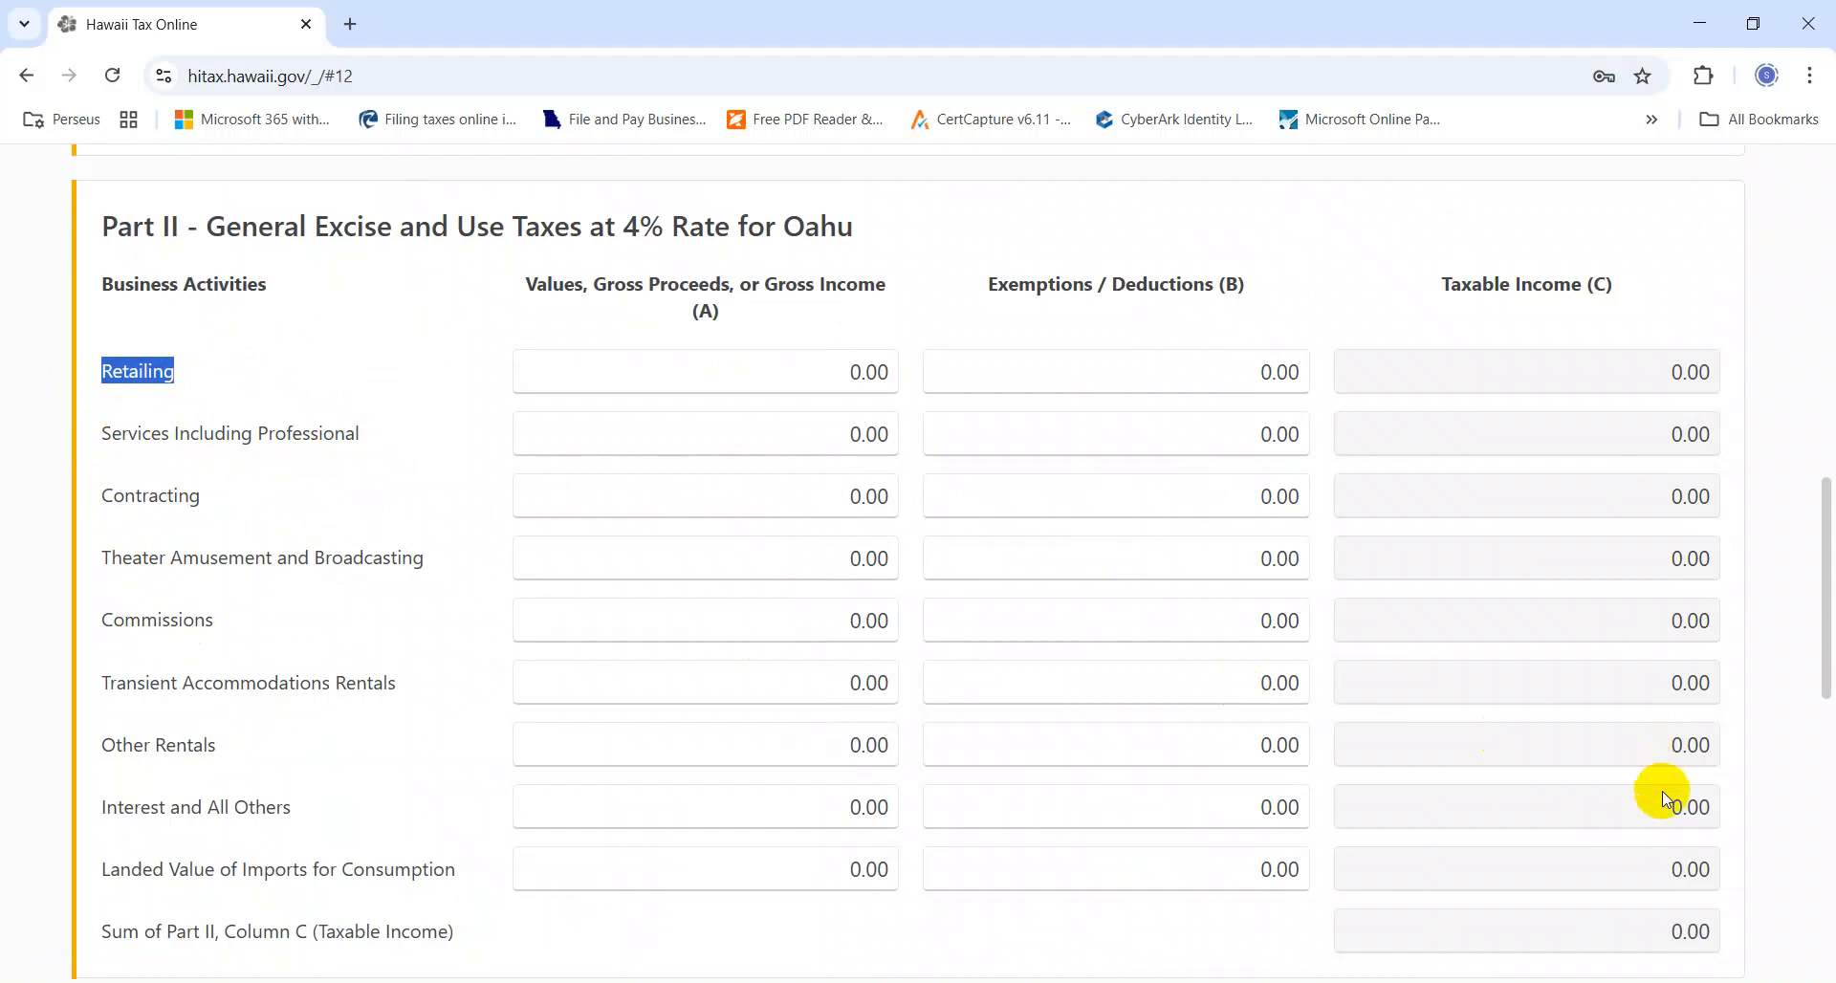
mouse_move(1828, 677)
mouse_down()
mouse_move(1828, 776)
mouse_move(1824, 705)
mouse_up()
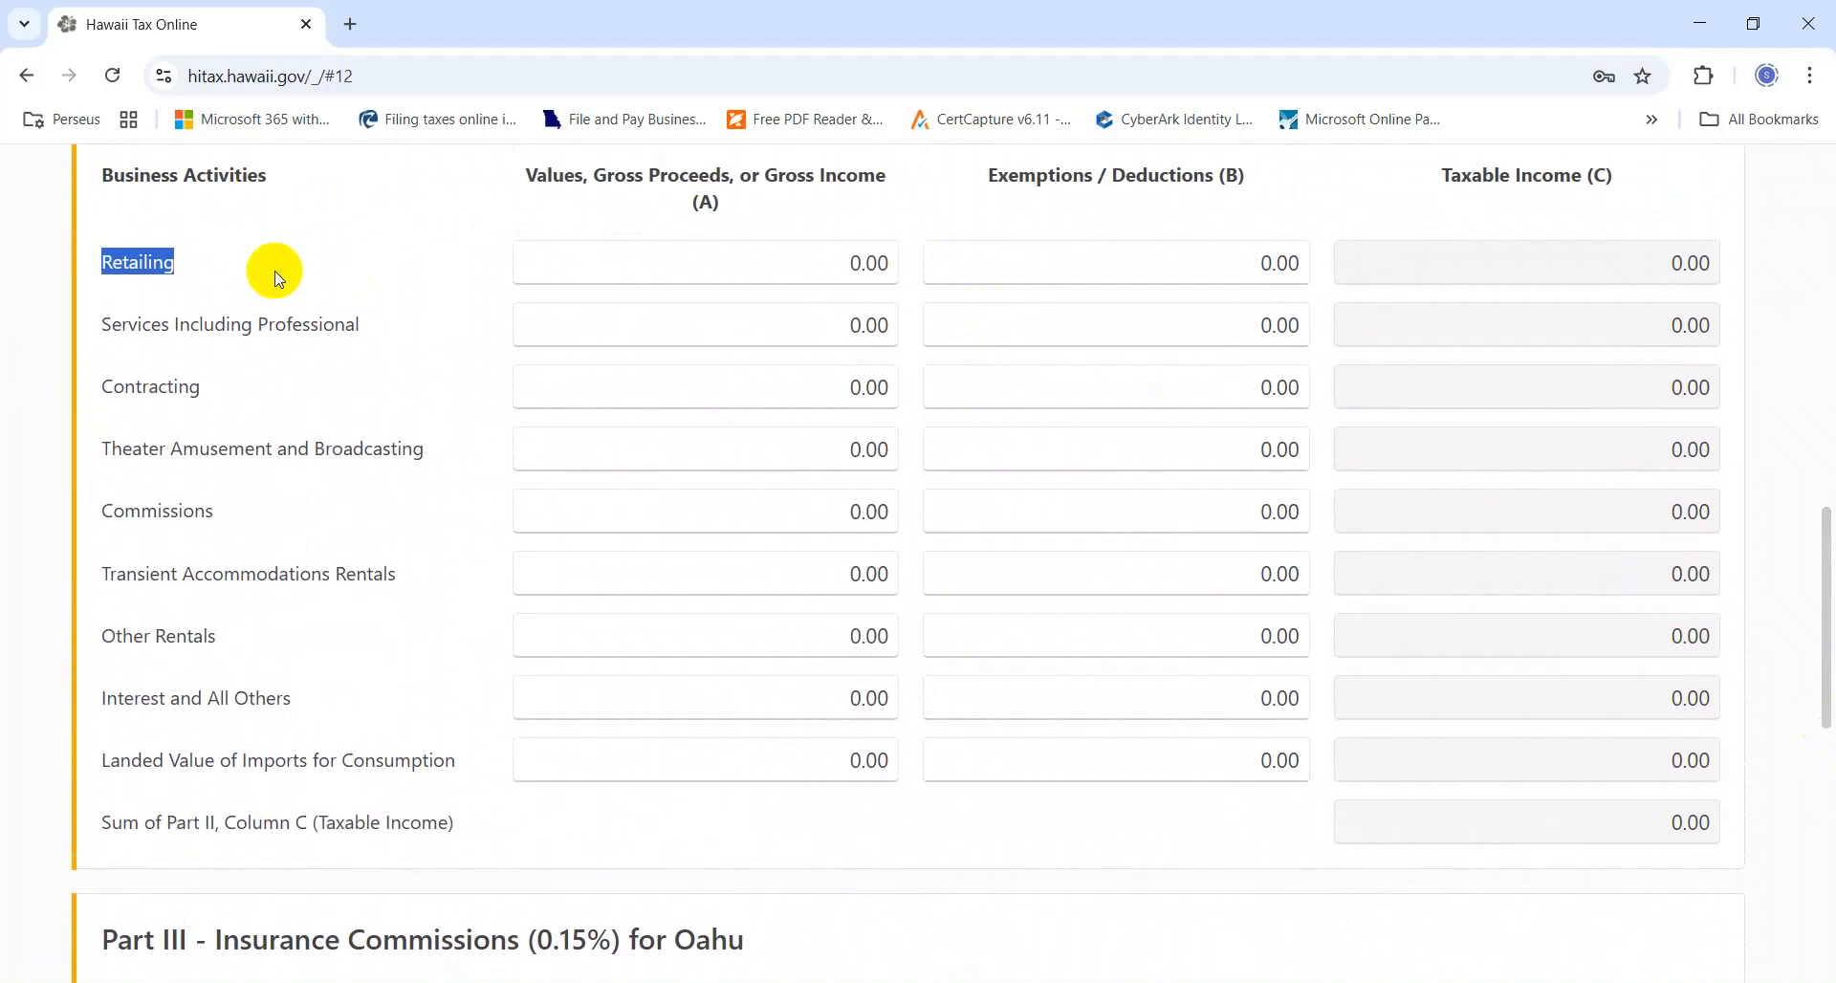
click(186, 270)
drag(262, 273, 101, 266)
Step: Copy Hawaii county's taxable sales of 4,316.22 from the workbook into the Oahu Retailing gross income
click(737, 263)
key(alt+Tab)
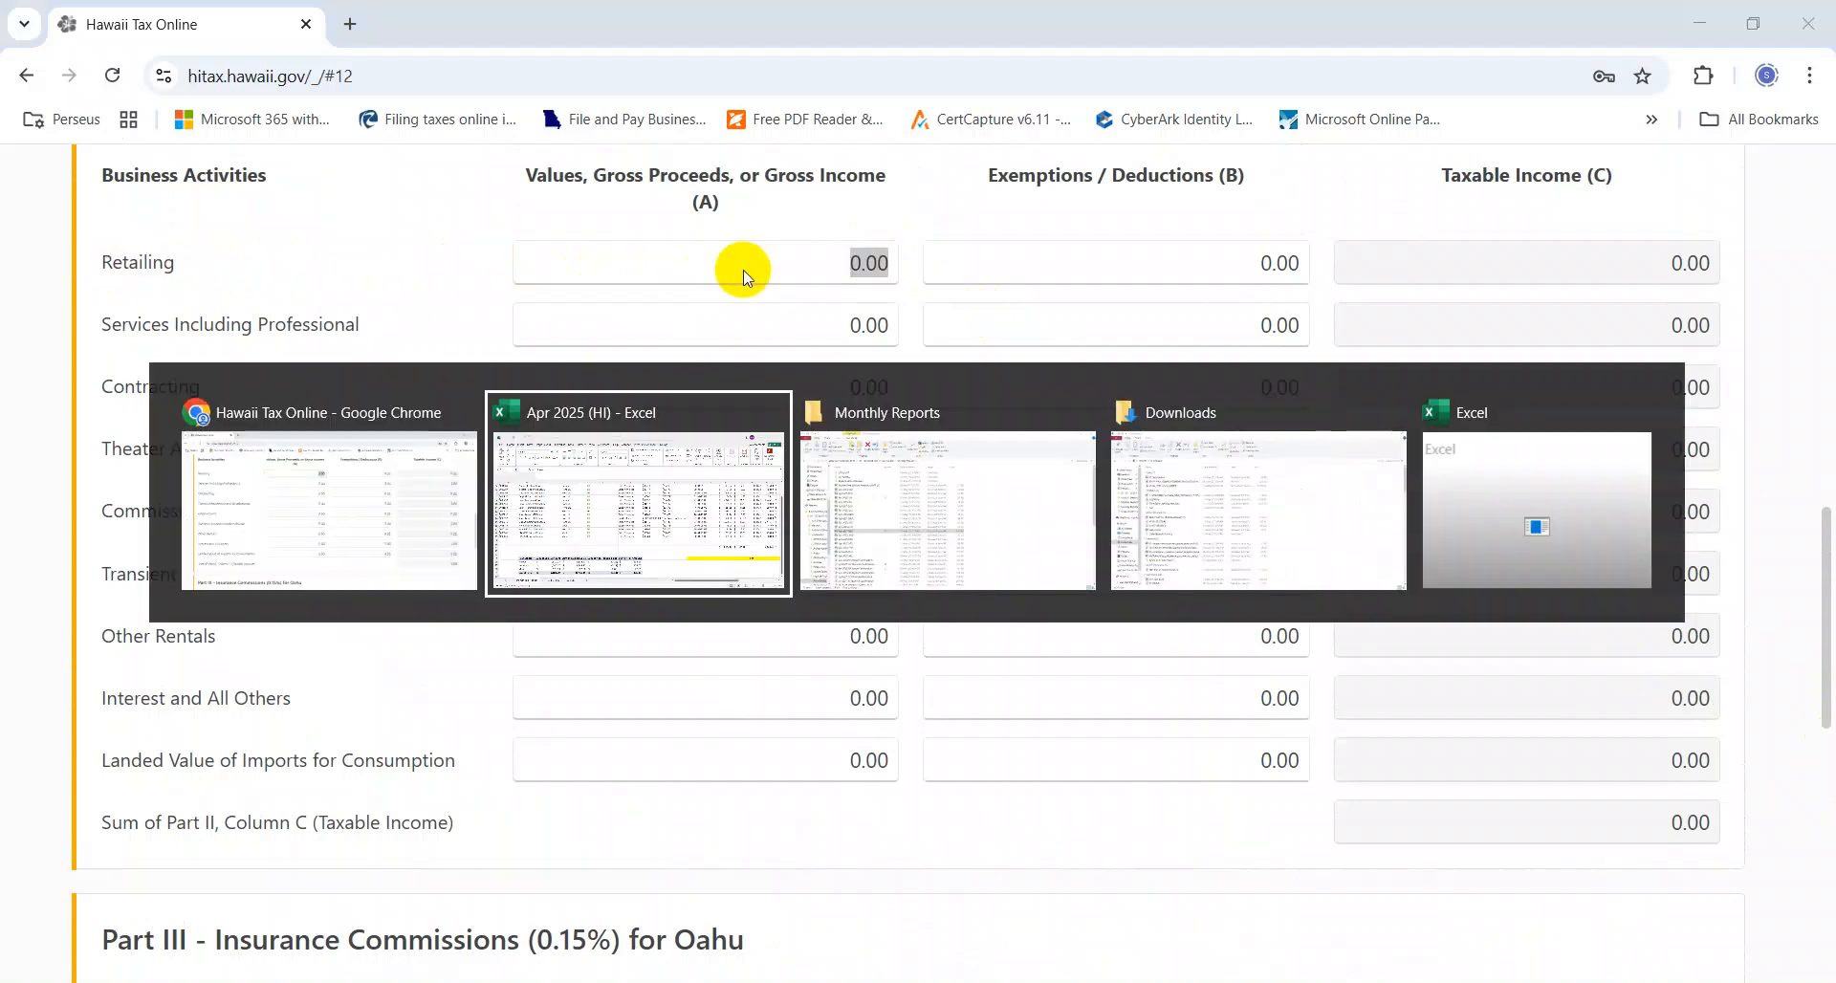
key(Right)
key(Right)
key(ctrl+c)
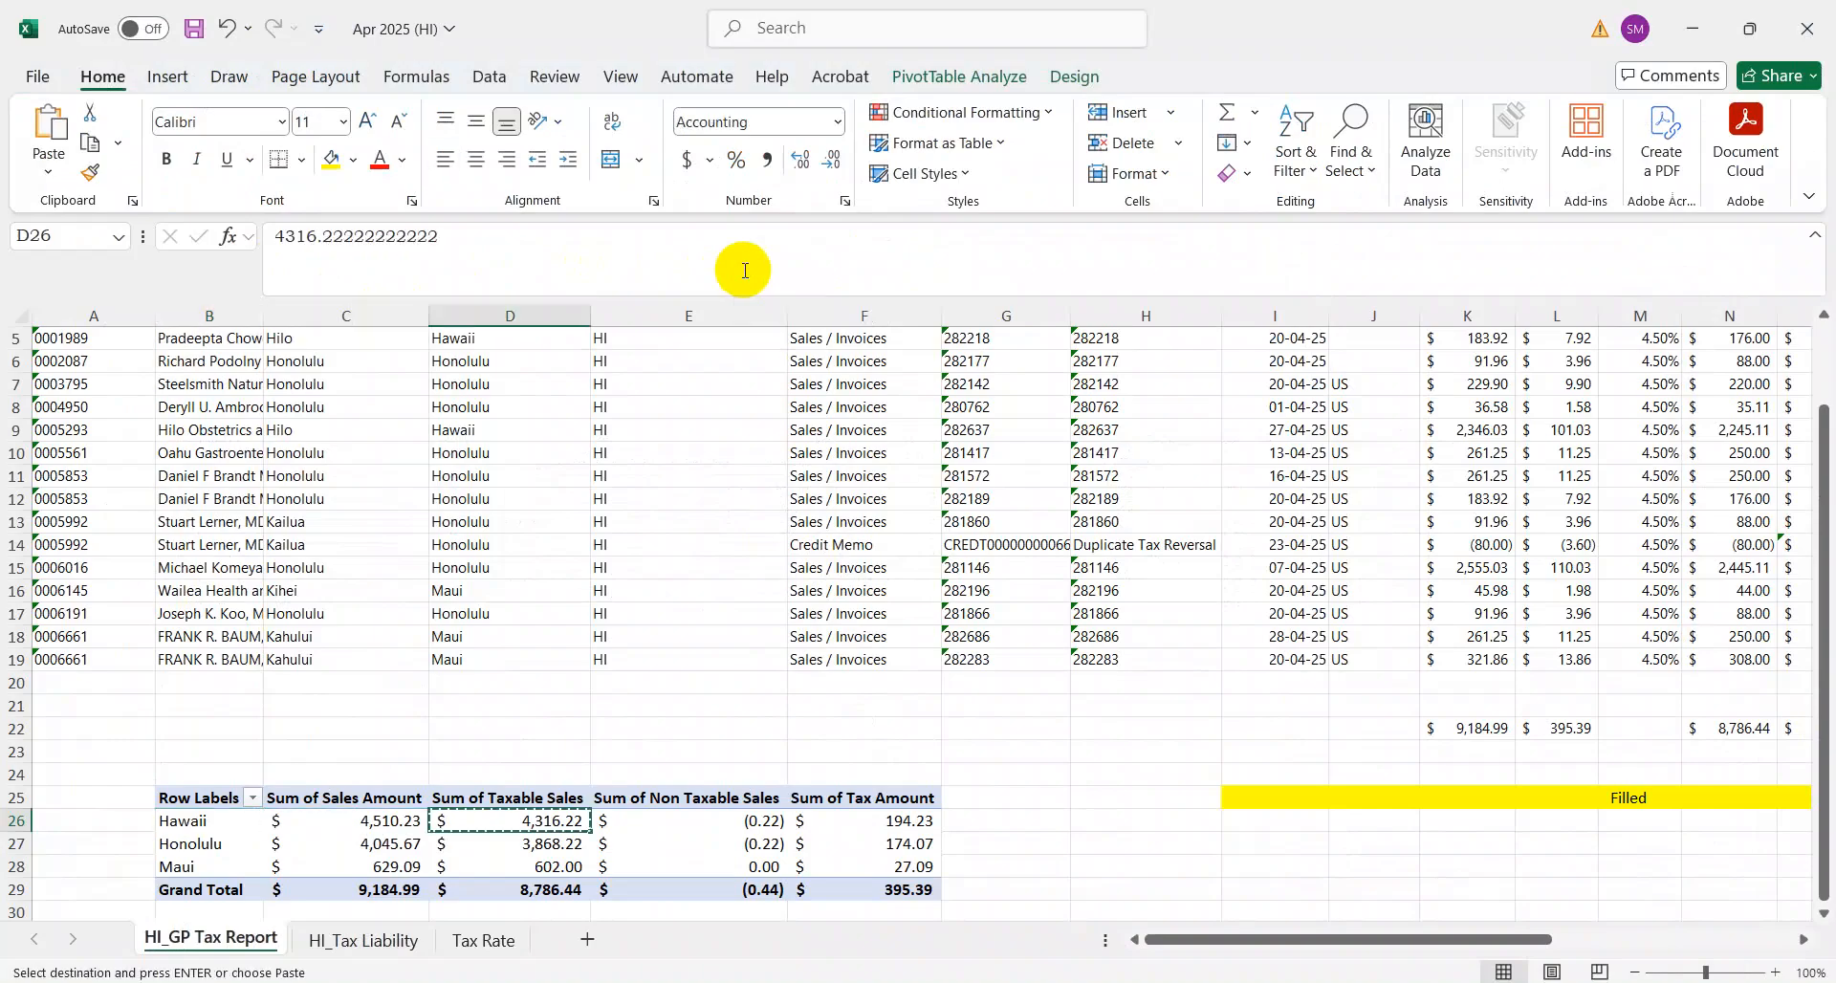
key(alt+Tab)
key(ctrl+v)
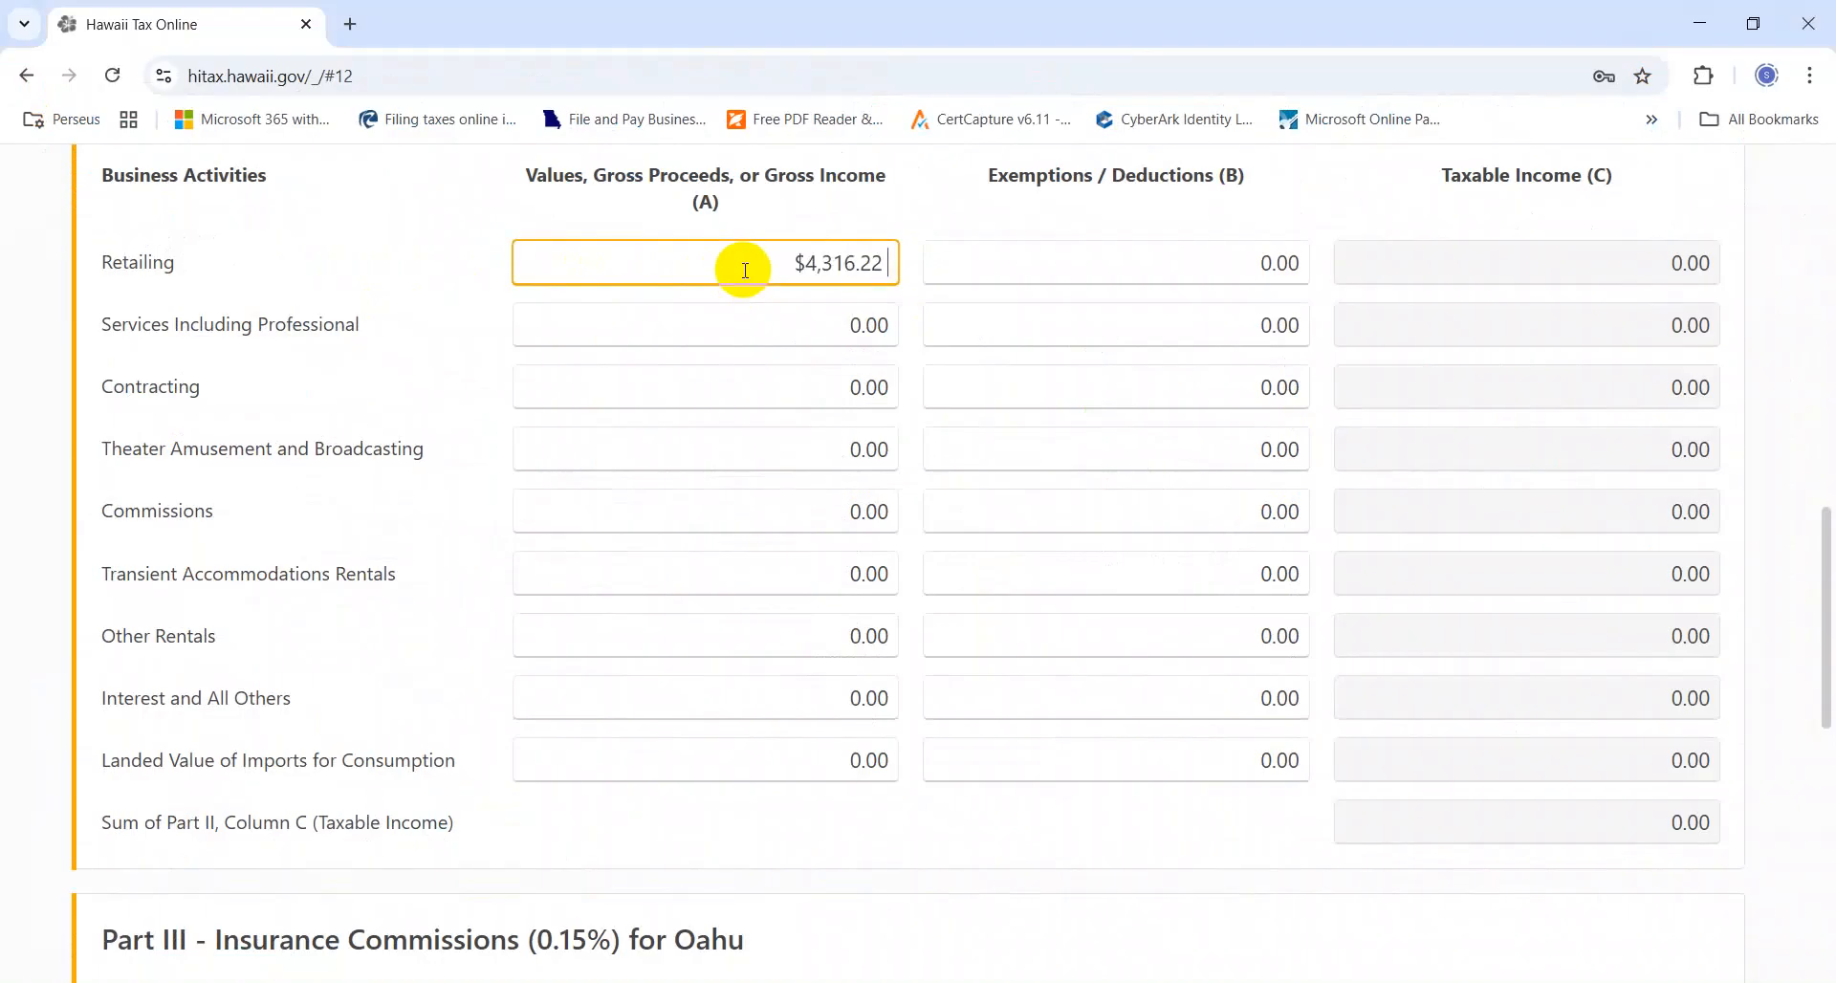
key(Tab)
Step: Set the Oahu Retailing gross income to Honolulu's taxable sales of 3,868.22 from the workbook and continue to the Maui page
key(alt+Tab)
key(alt+Tab)
scroll(1832, 617, up, 8)
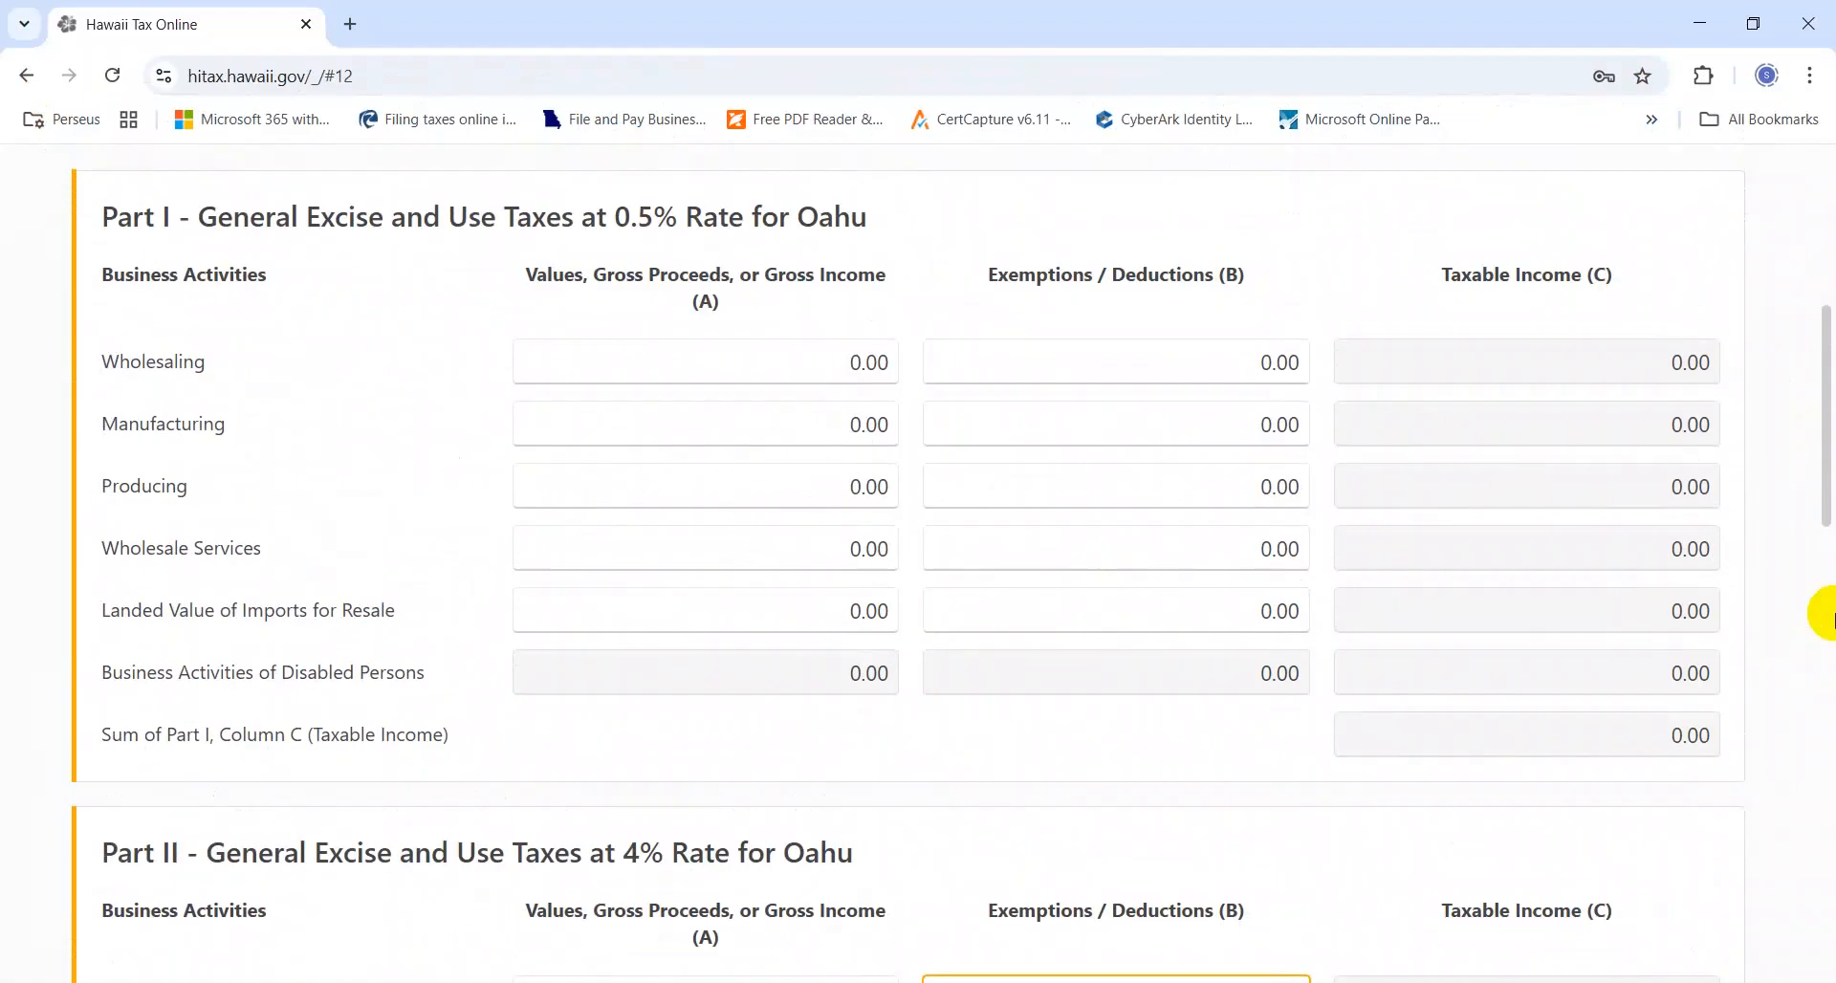
scroll(1832, 617, down, 8)
key(alt+Tab)
key(Down)
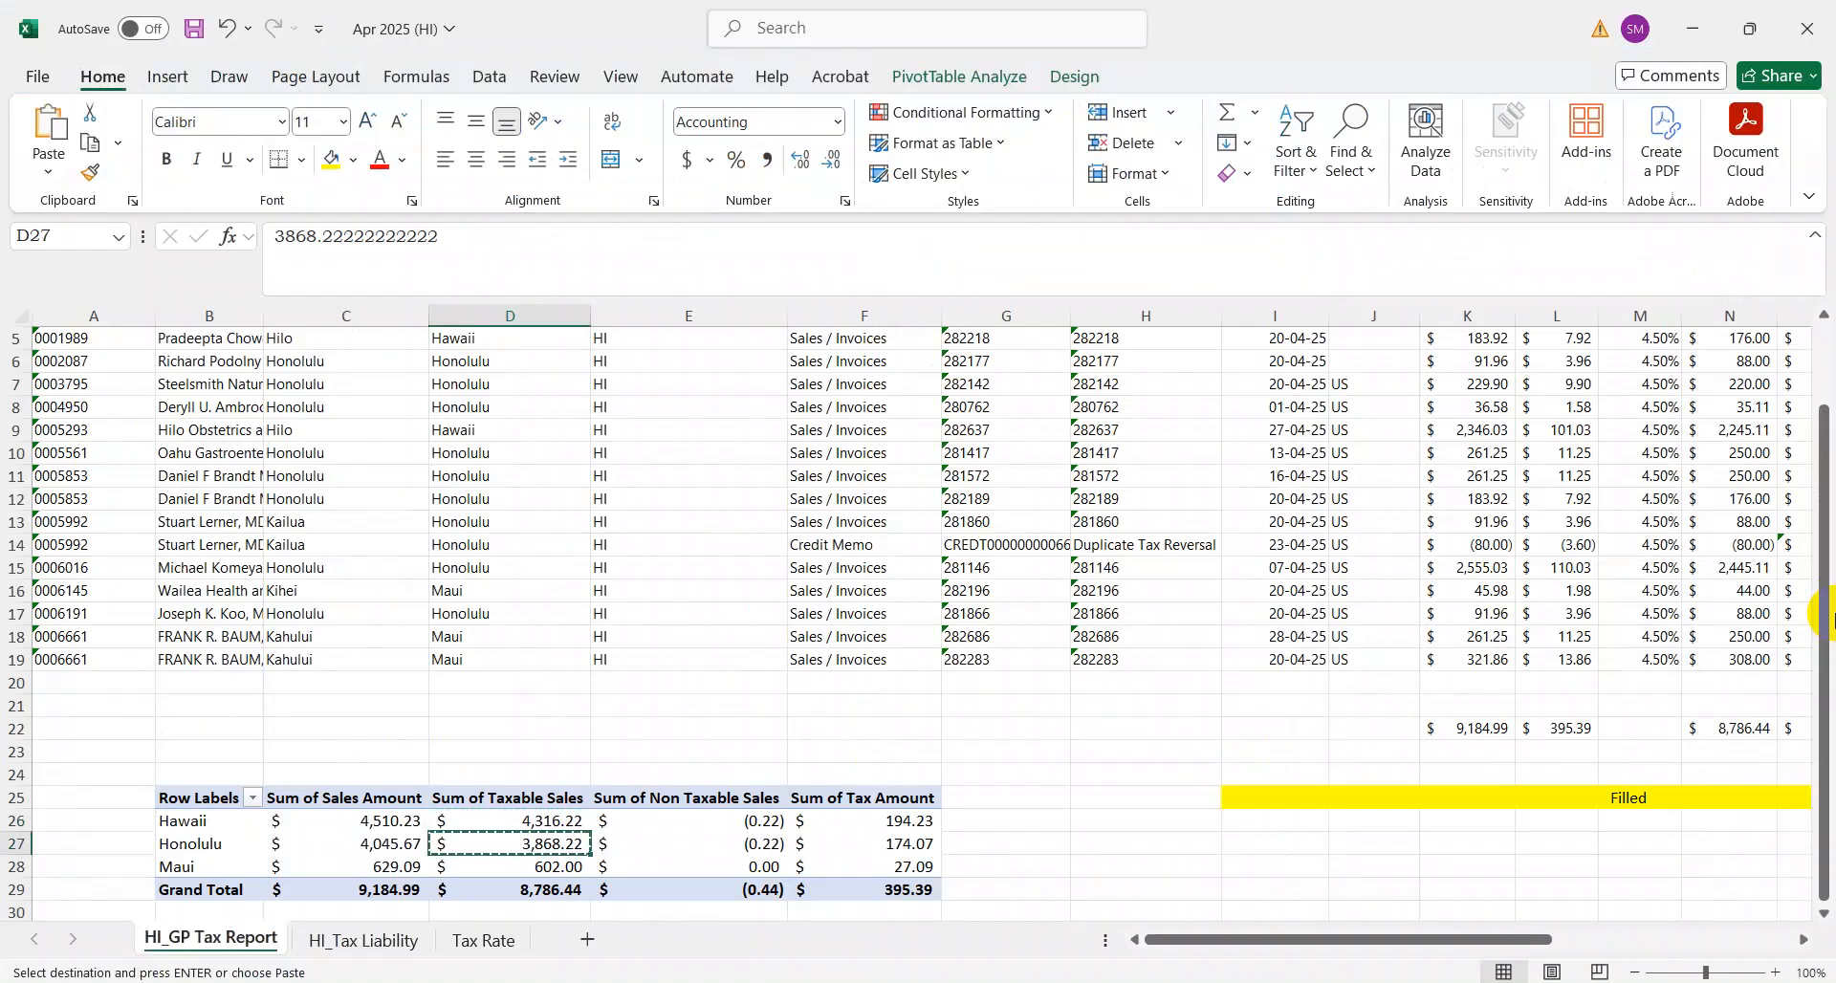
key(alt+Tab)
click(803, 268)
key(ctrl+v)
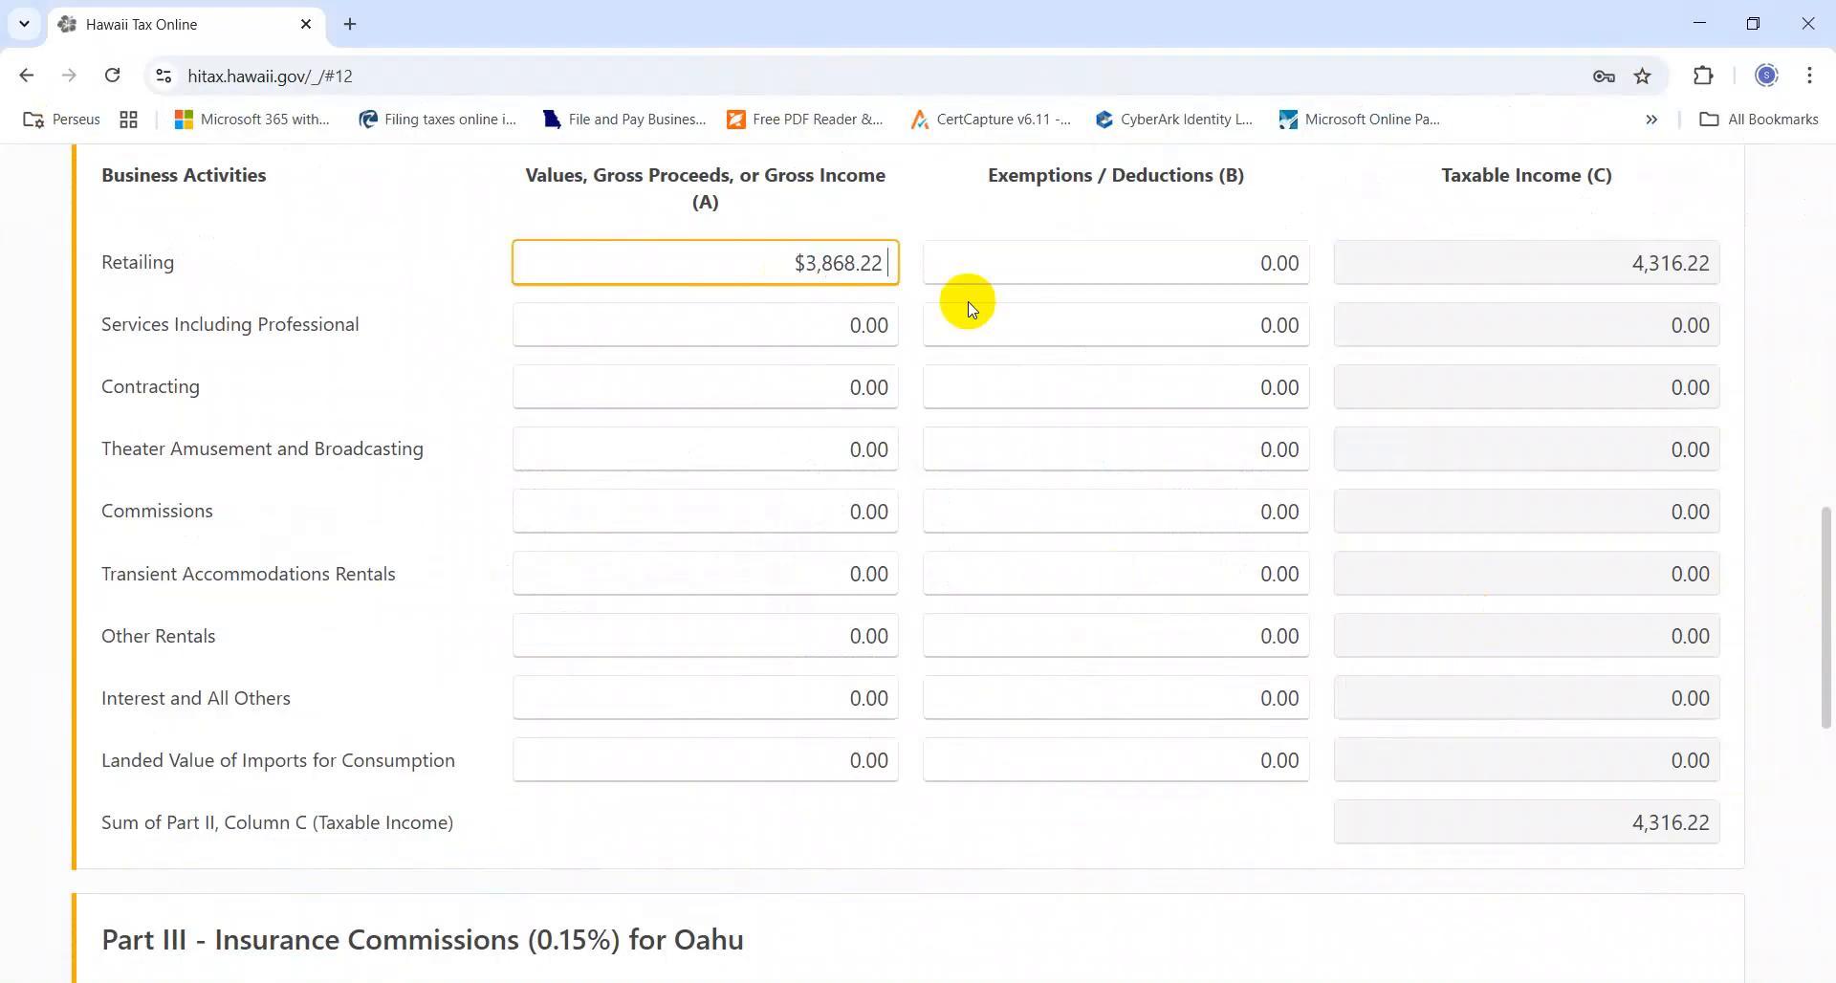
key(Tab)
scroll(1828, 642, down, 8)
click(1698, 756)
Step: Enter Maui's taxable sales of 602.00 from the workbook as the Maui Retailing gross income and continue to the Hawaii page
scroll(1162, 598, down, 15)
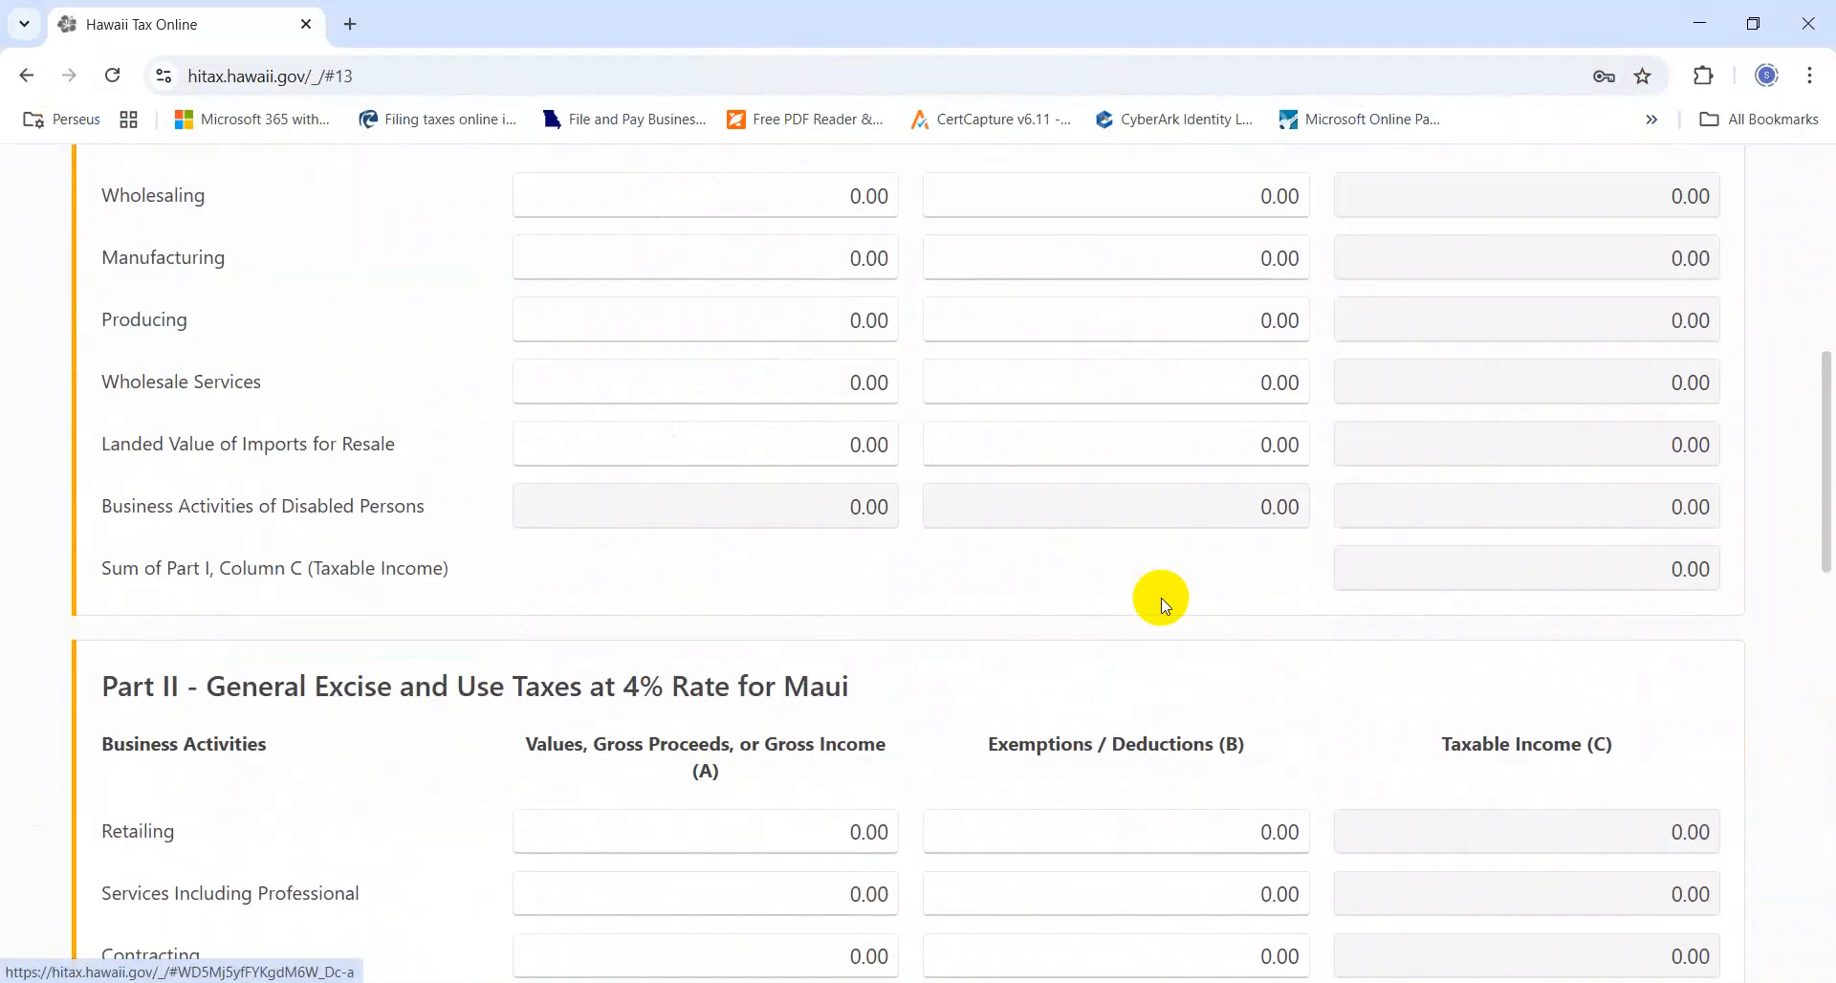
drag(1828, 703, 1828, 644)
click(801, 325)
key(alt+Tab)
key(Down)
key(ctrl+c)
key(alt+Tab)
key(ctrl+v)
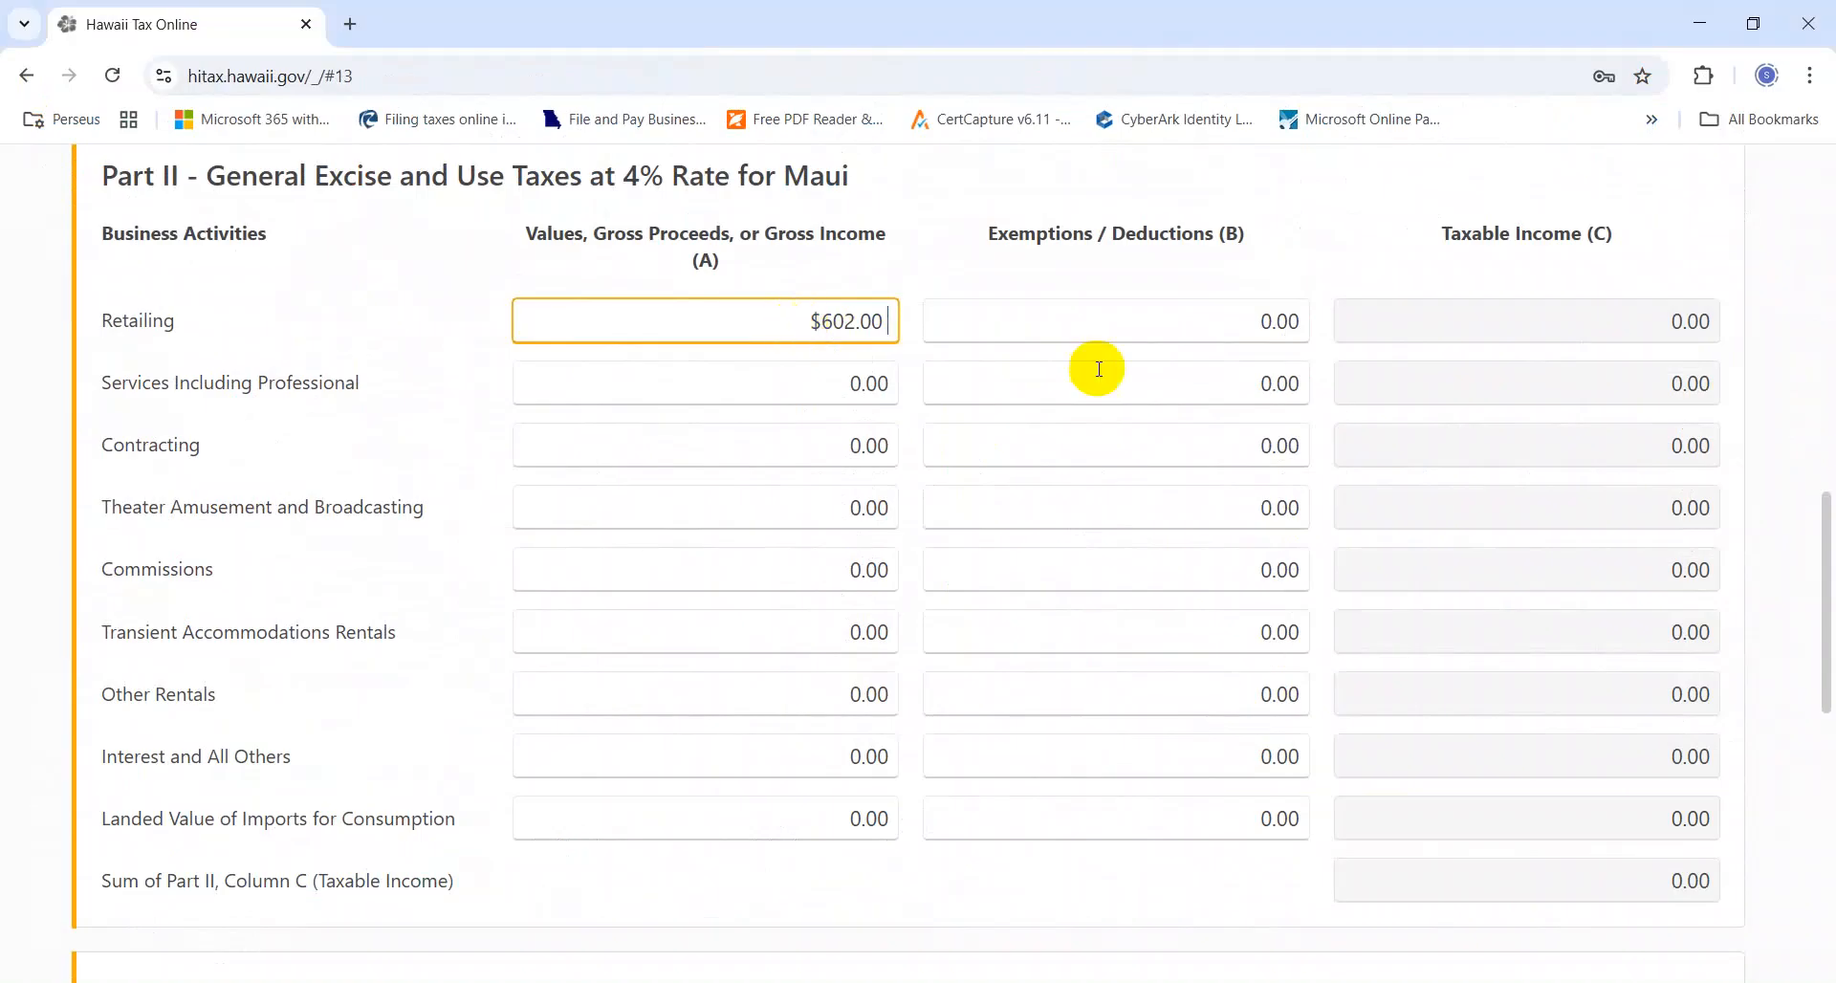
drag(1829, 662, 1829, 763)
drag(1828, 632, 1821, 742)
click(1676, 792)
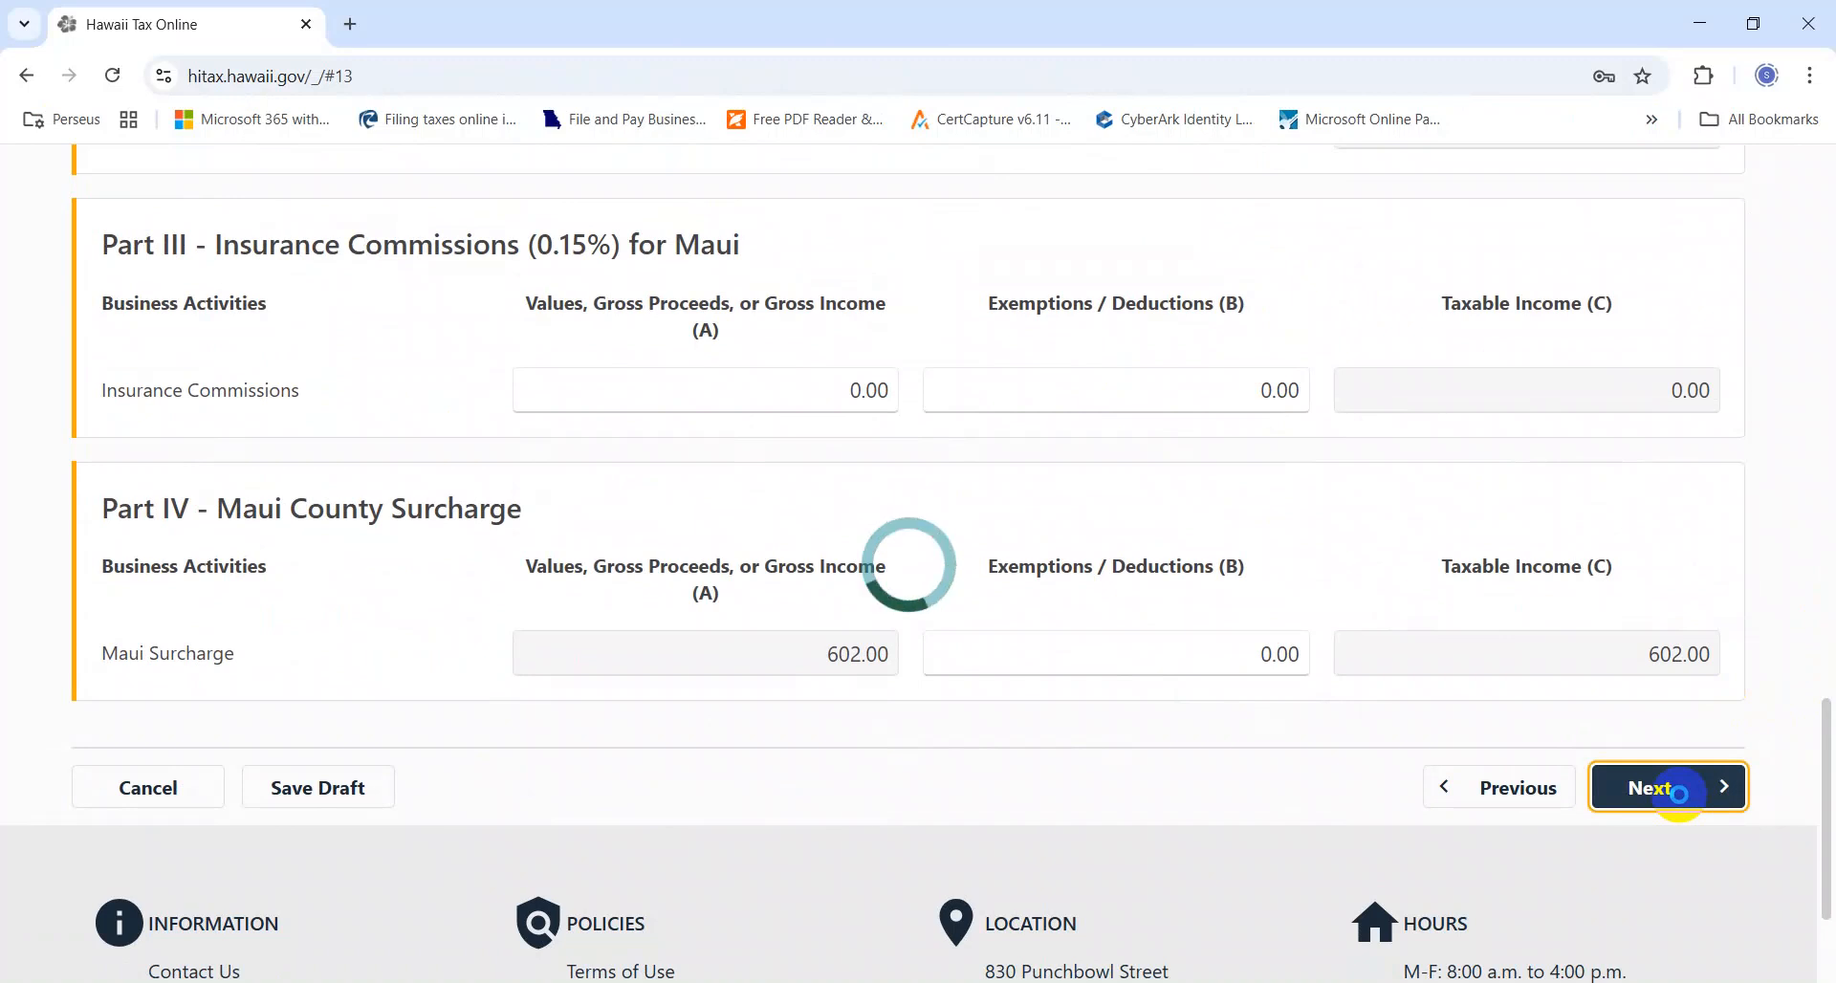
Step: Enter Hawaii county's taxable sales of 4,316.22 from the workbook as the Hawaii Retailing gross income and continue to the totals
key(alt+Tab)
key(Up)
key(Up)
key(ctrl+c)
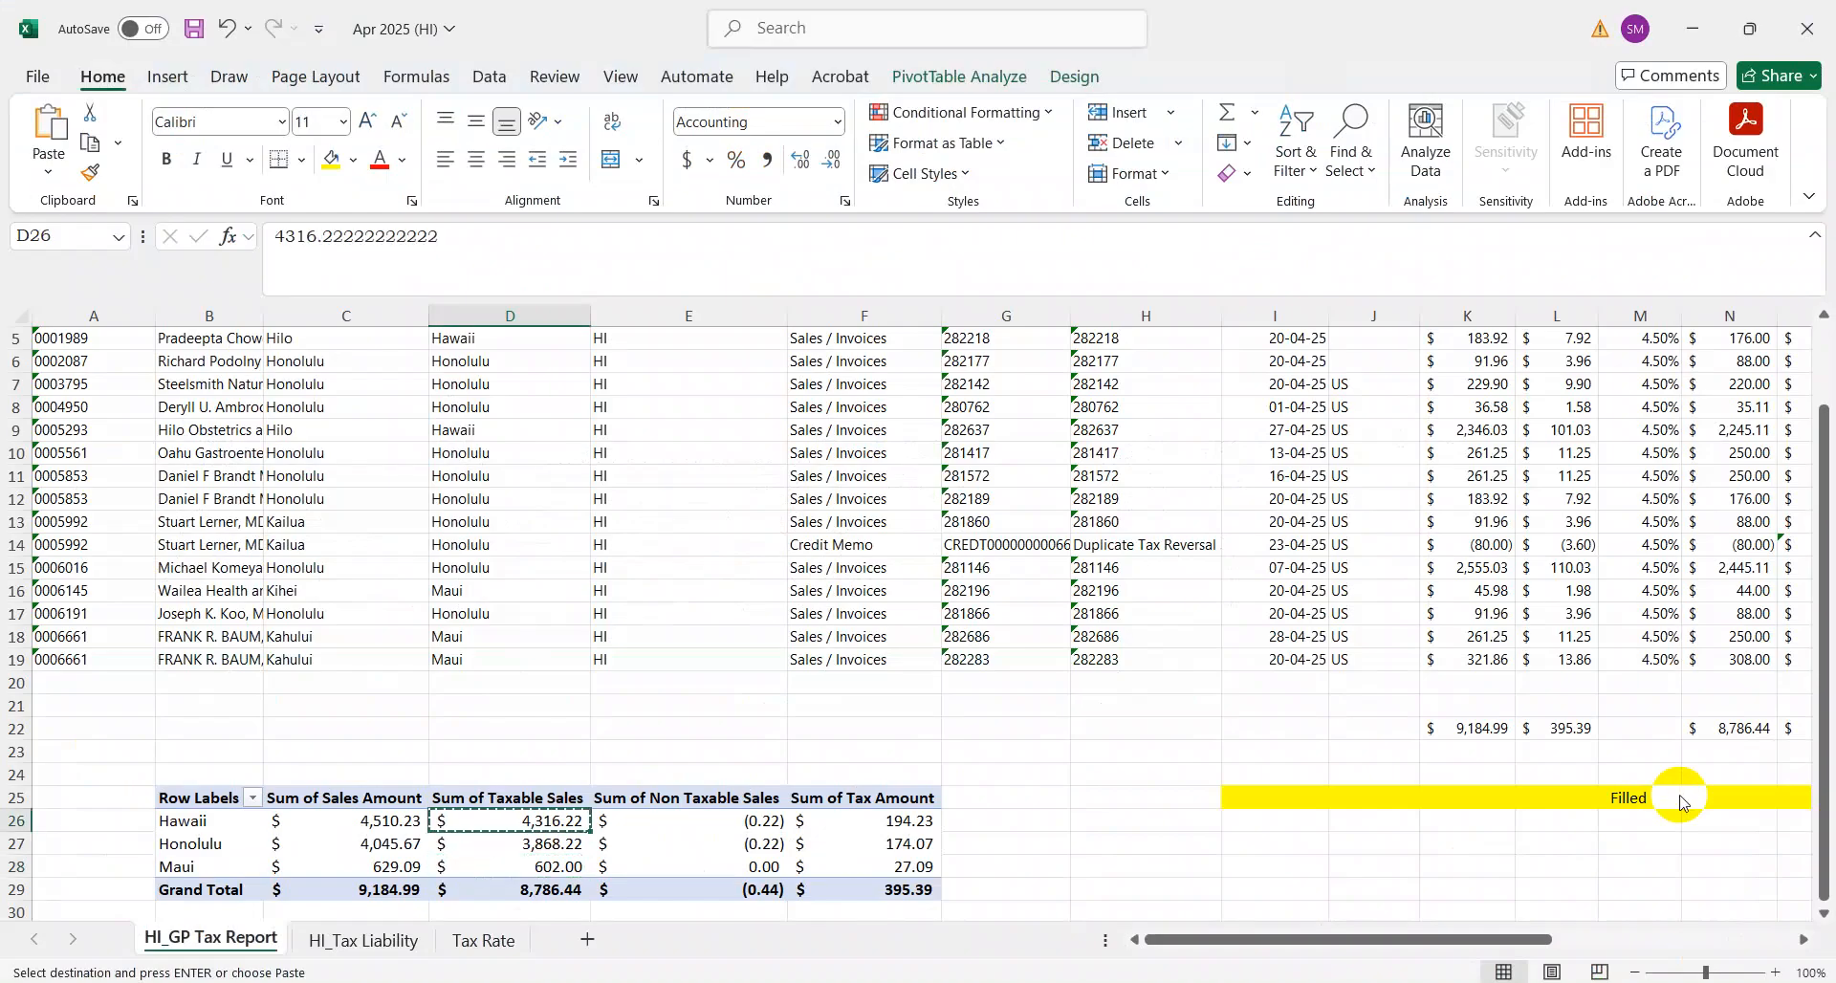
key(alt+Tab)
drag(1827, 361, 1829, 653)
click(870, 517)
key(ctrl+v)
key(Tab)
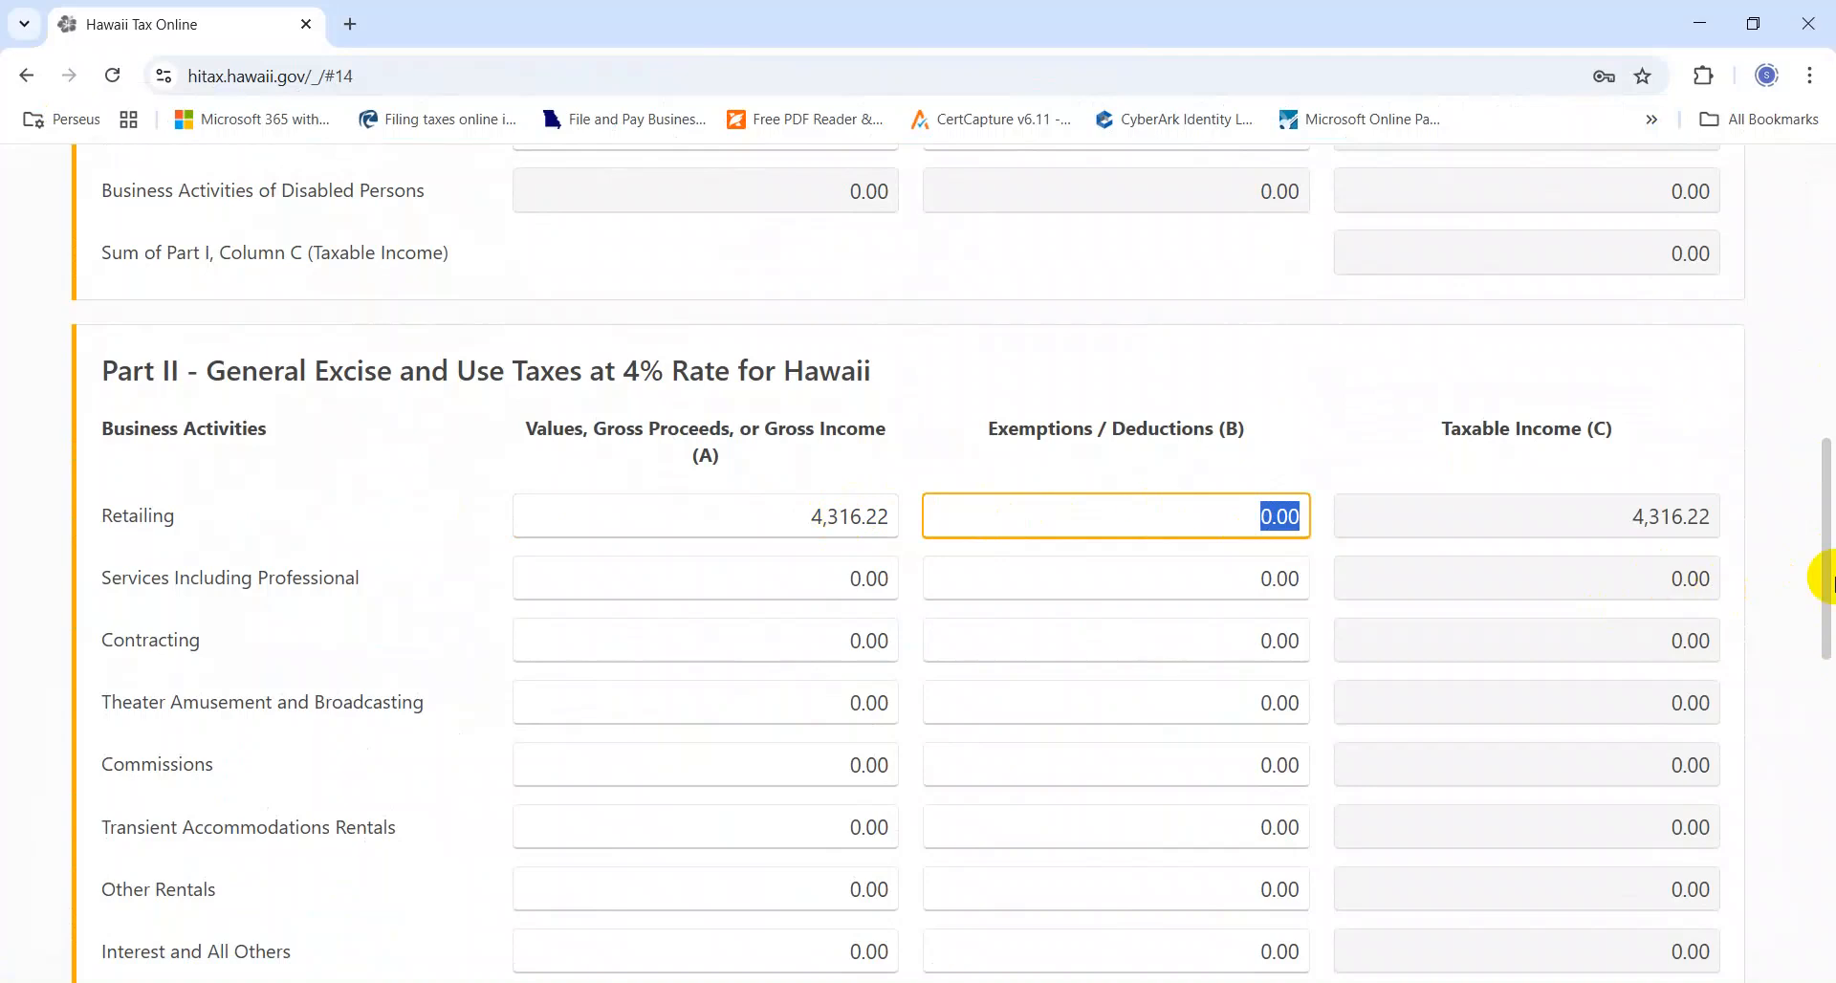
drag(1824, 574, 1824, 833)
click(1670, 737)
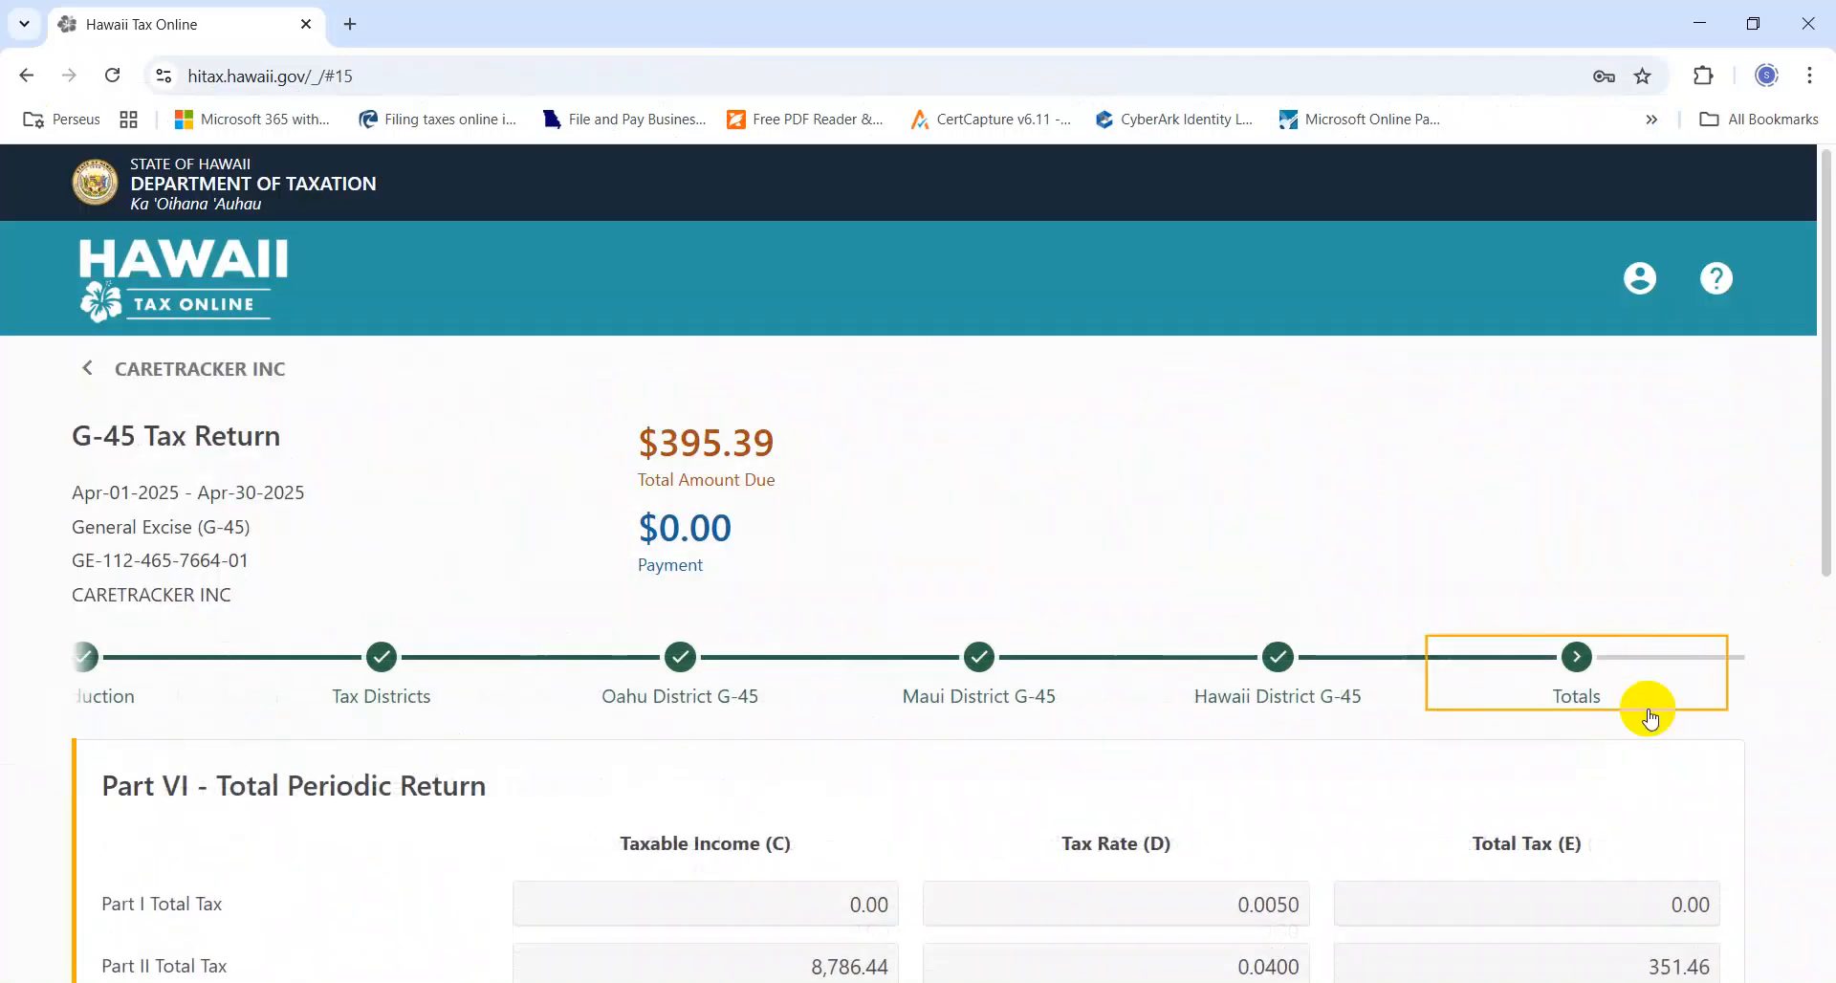
Step: Continue from the totals to the return summary and review Part VI, Total Periodic Return
scroll(1642, 715, down, 10)
click(1644, 613)
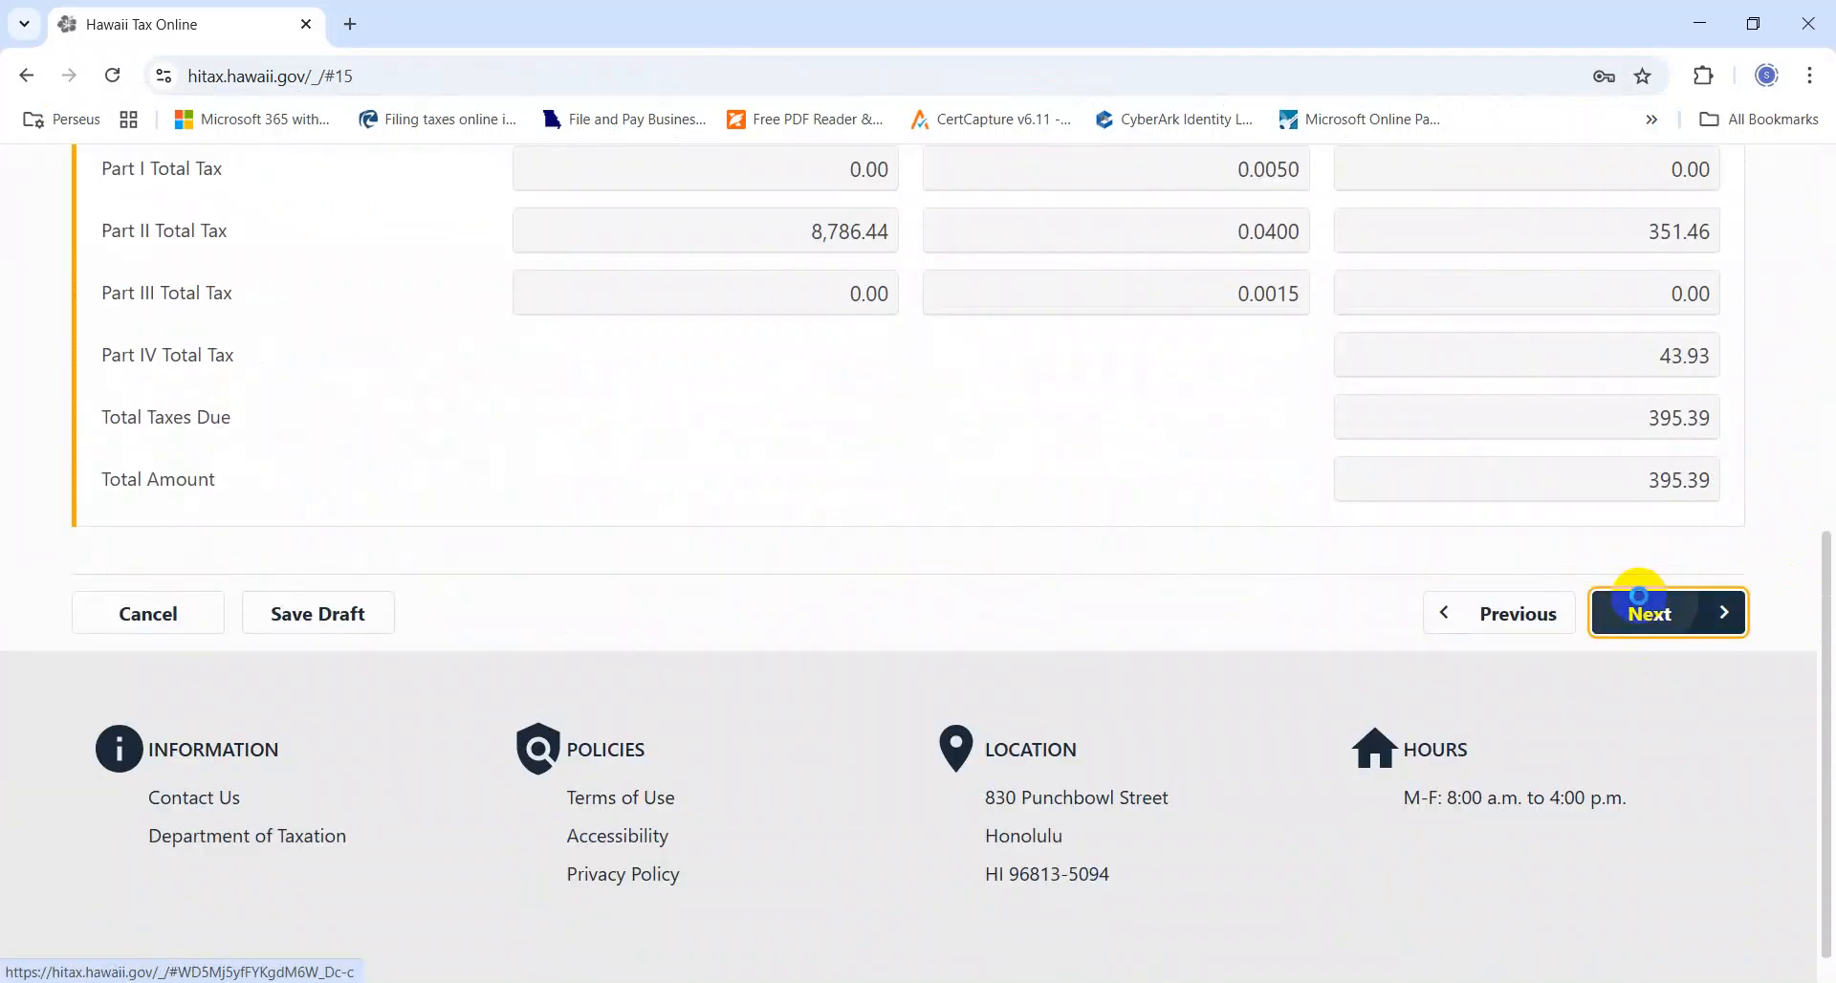
scroll(1641, 603, down, 5)
scroll(1641, 603, down, 20)
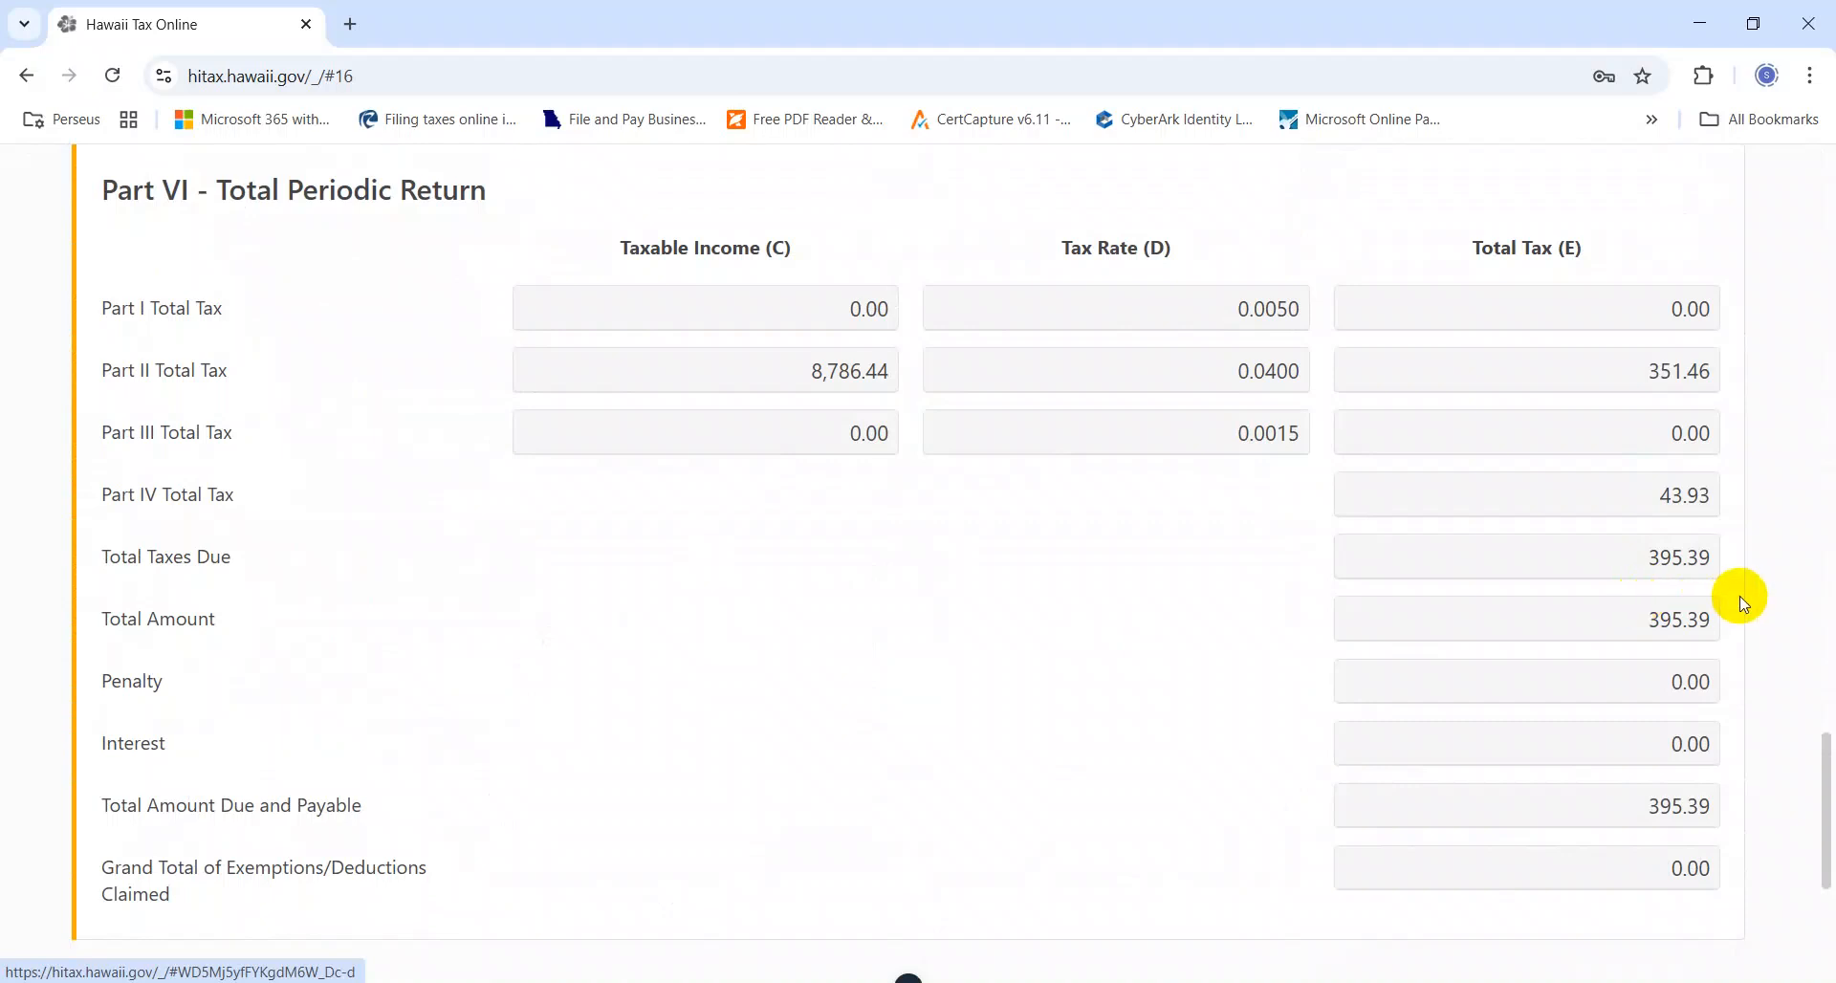
Step: Compare the taxable income and Total Amount in Part VI of the return with the taxable sales and tax totals in the Excel workbook
key(alt+Tab)
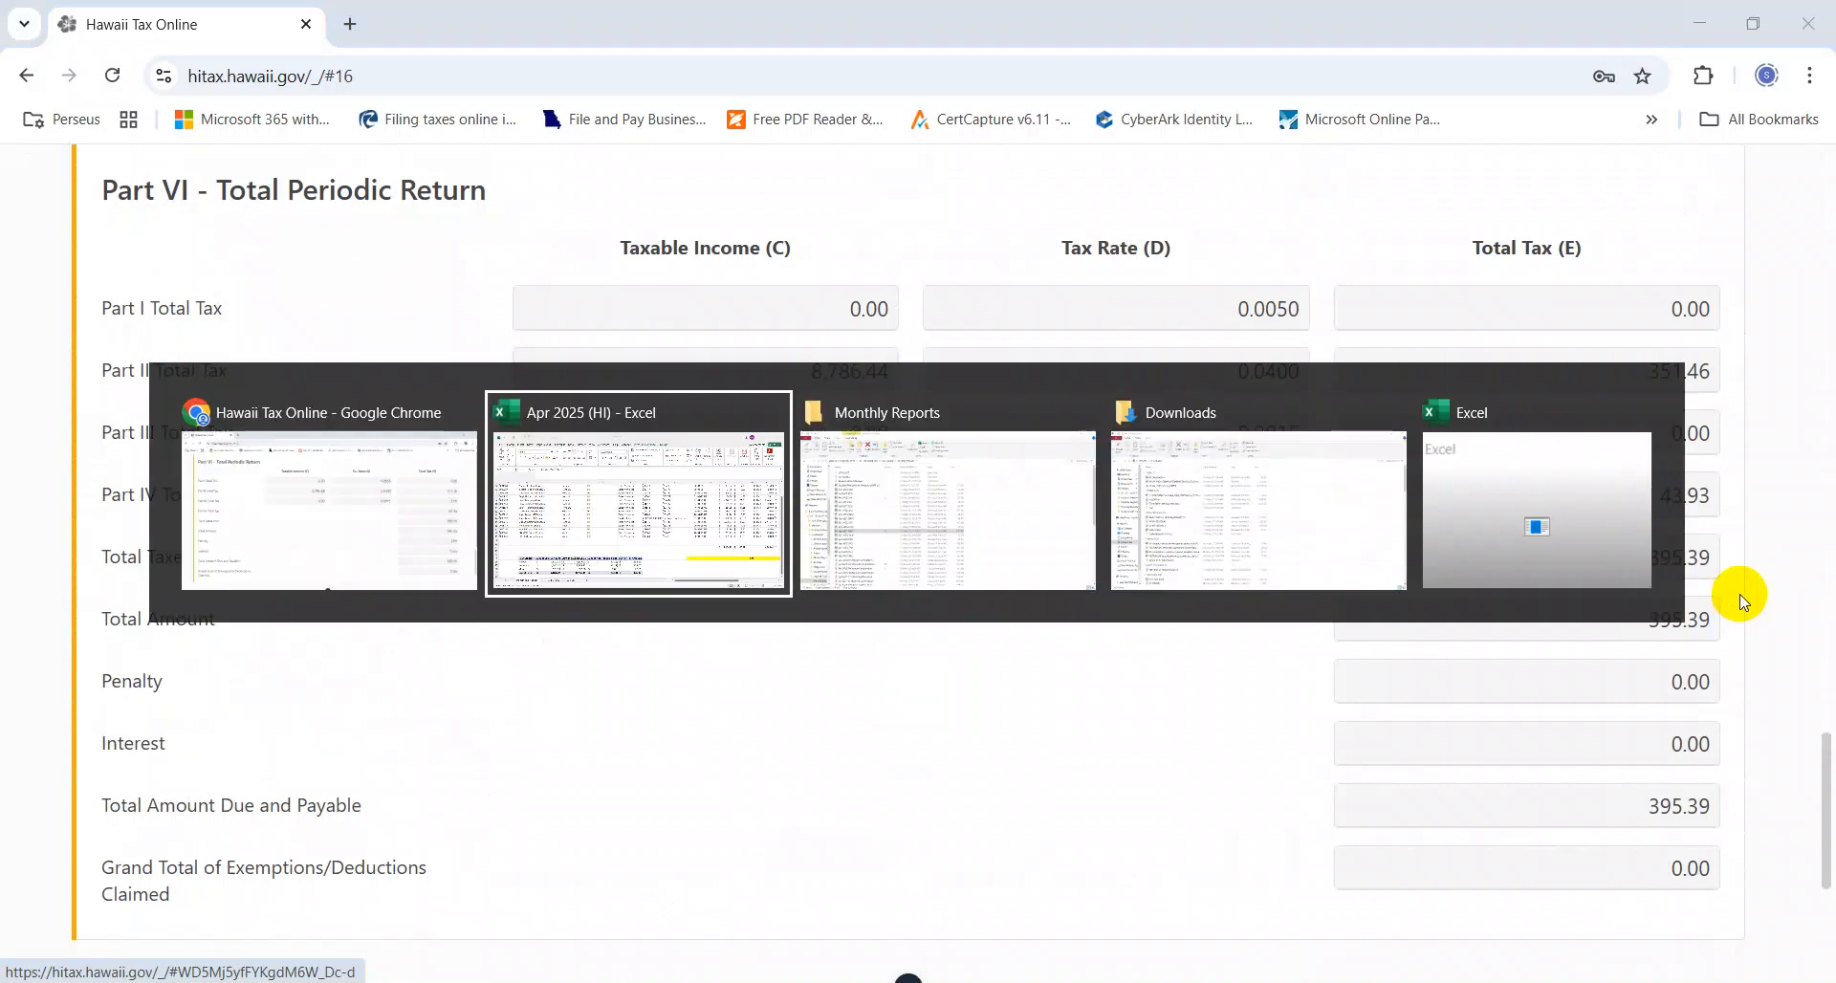
key(ctrl+Up)
key(ctrl+Up)
key(ctrl+Up)
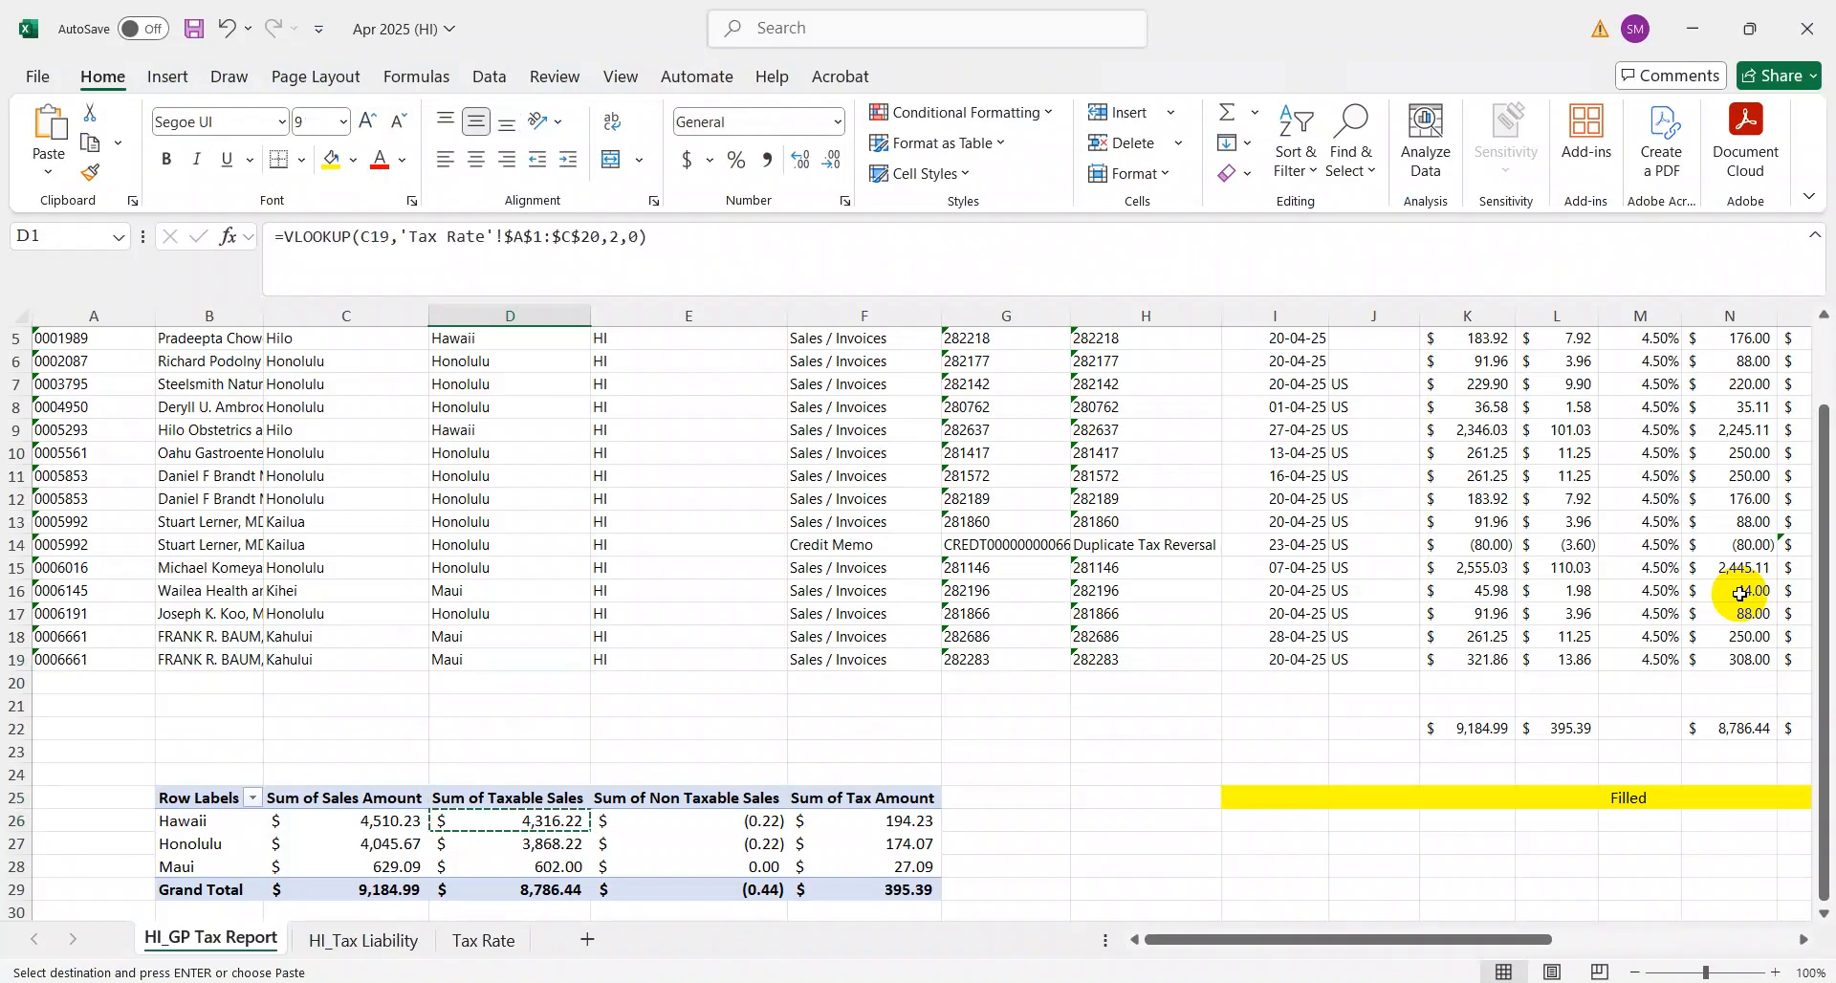
key(alt+Tab)
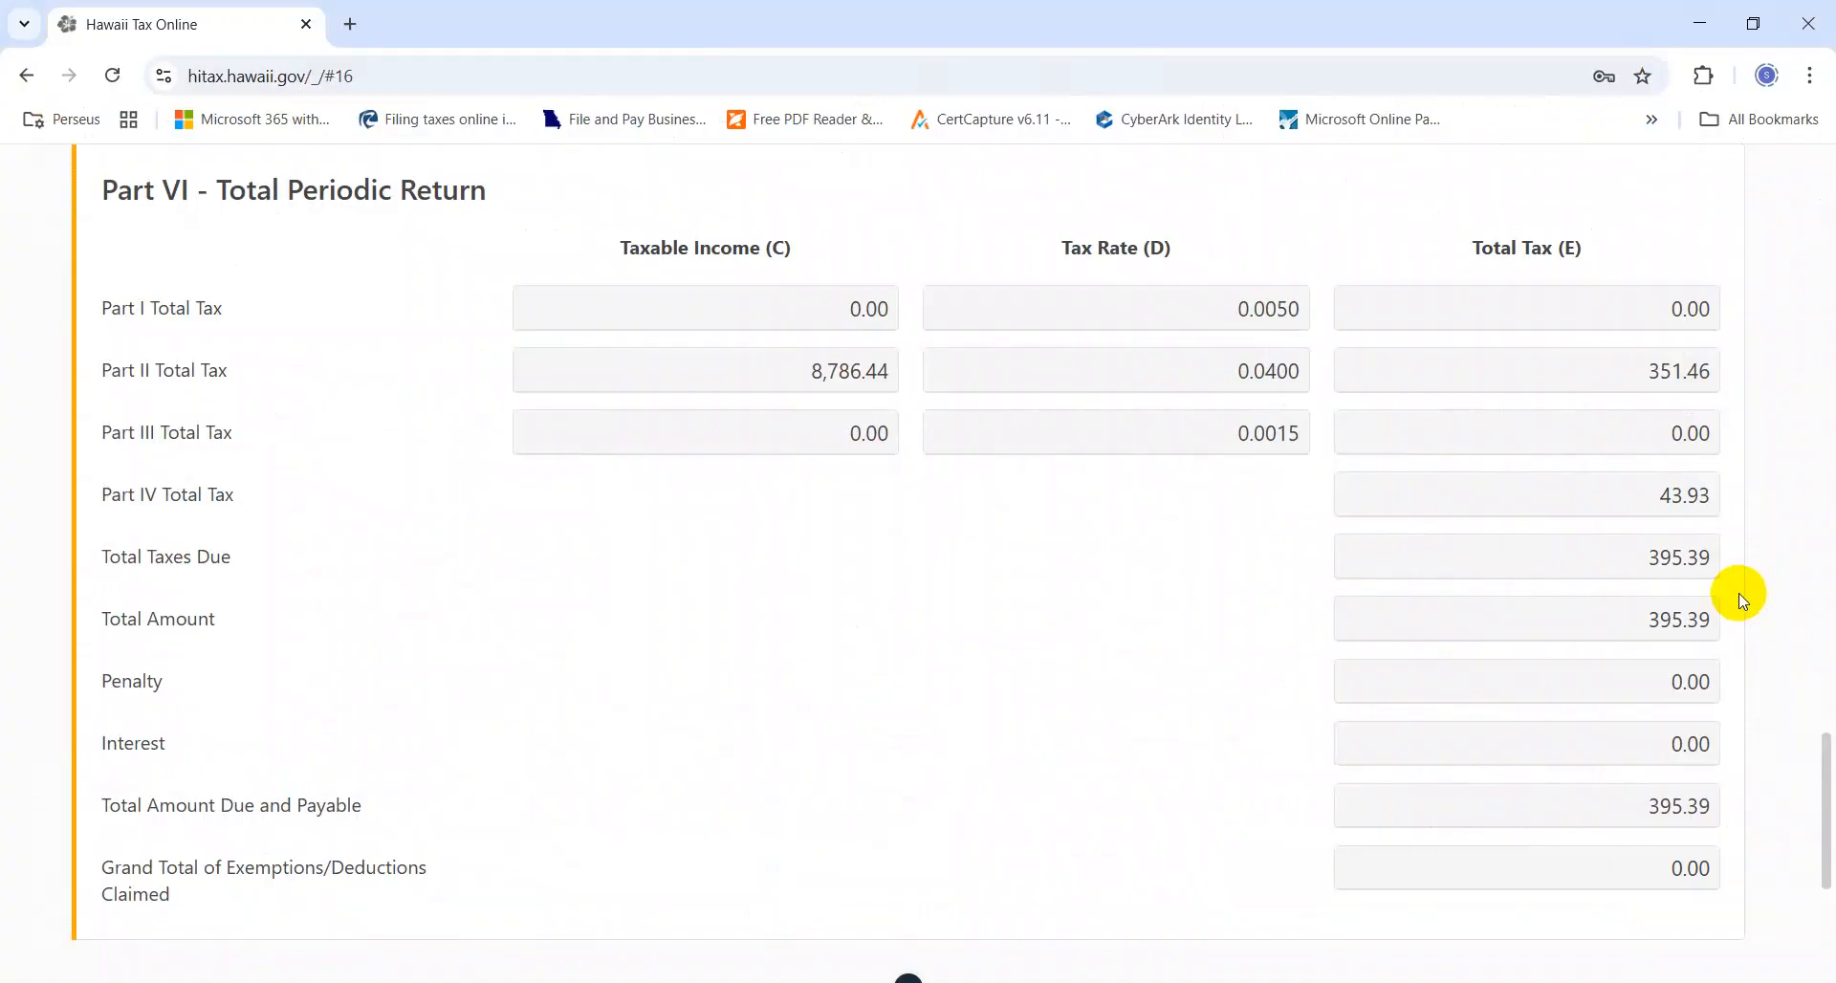
key(alt+Tab)
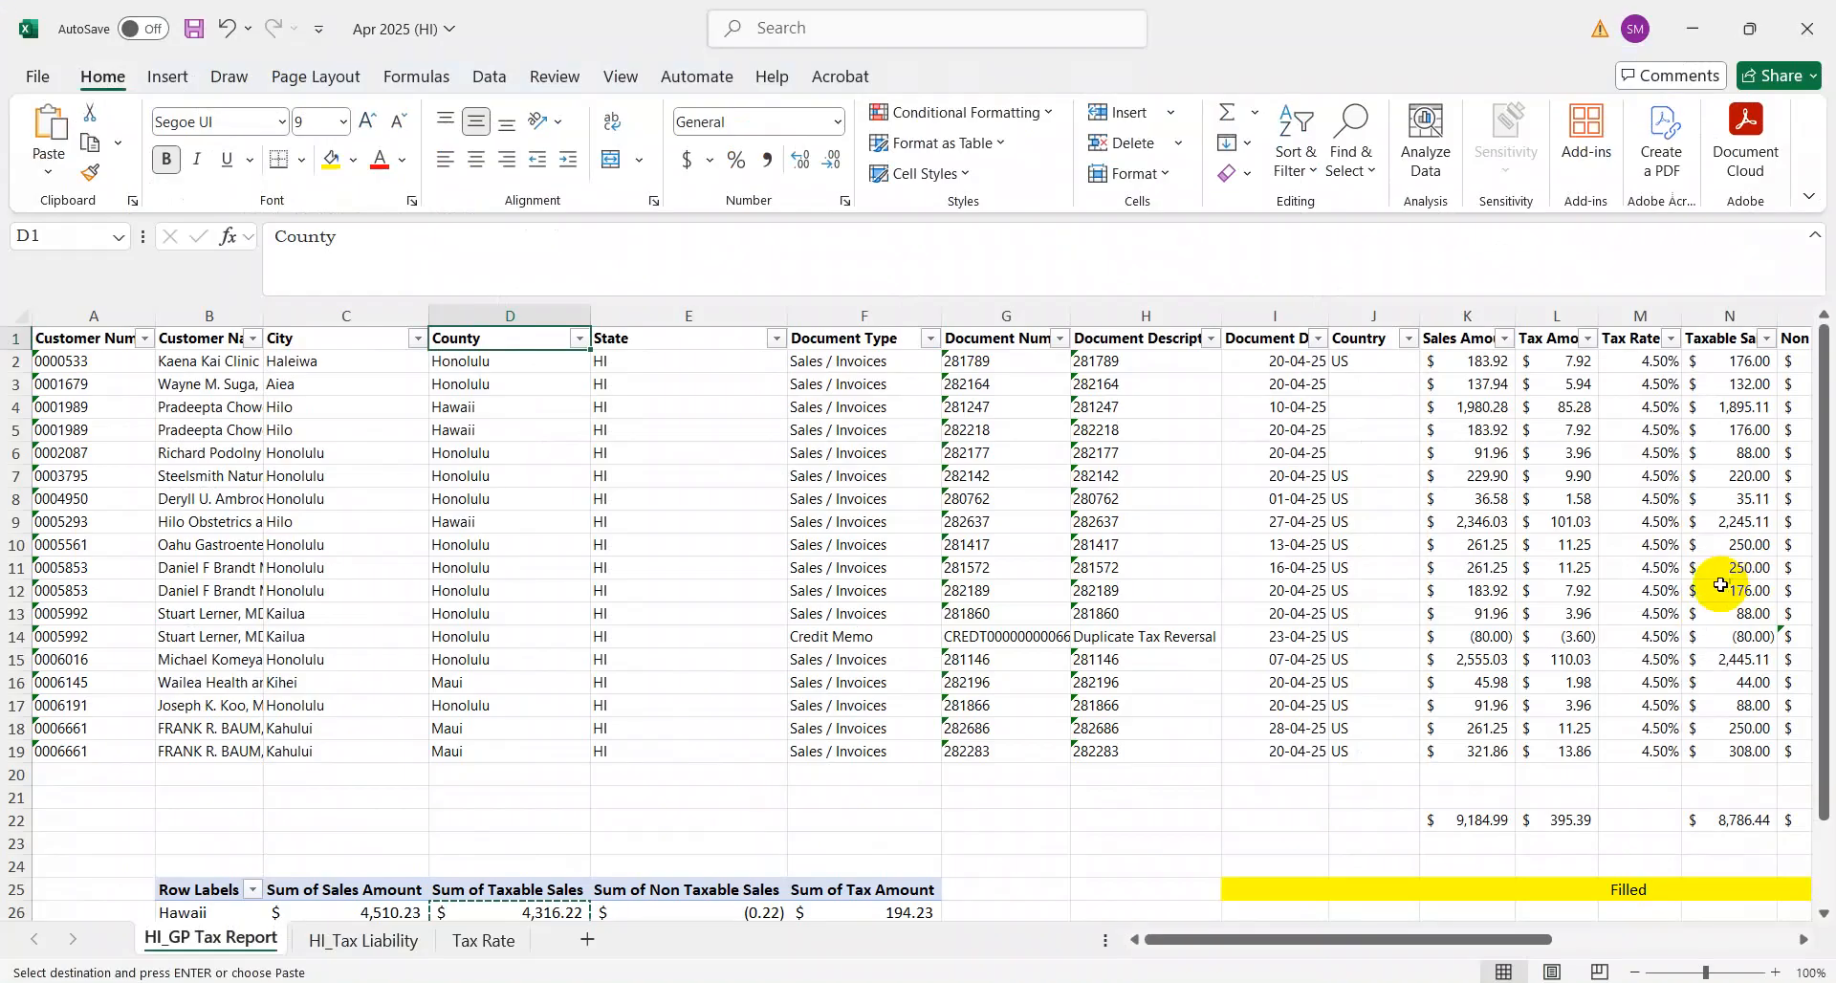
click(1603, 809)
key(alt+Tab)
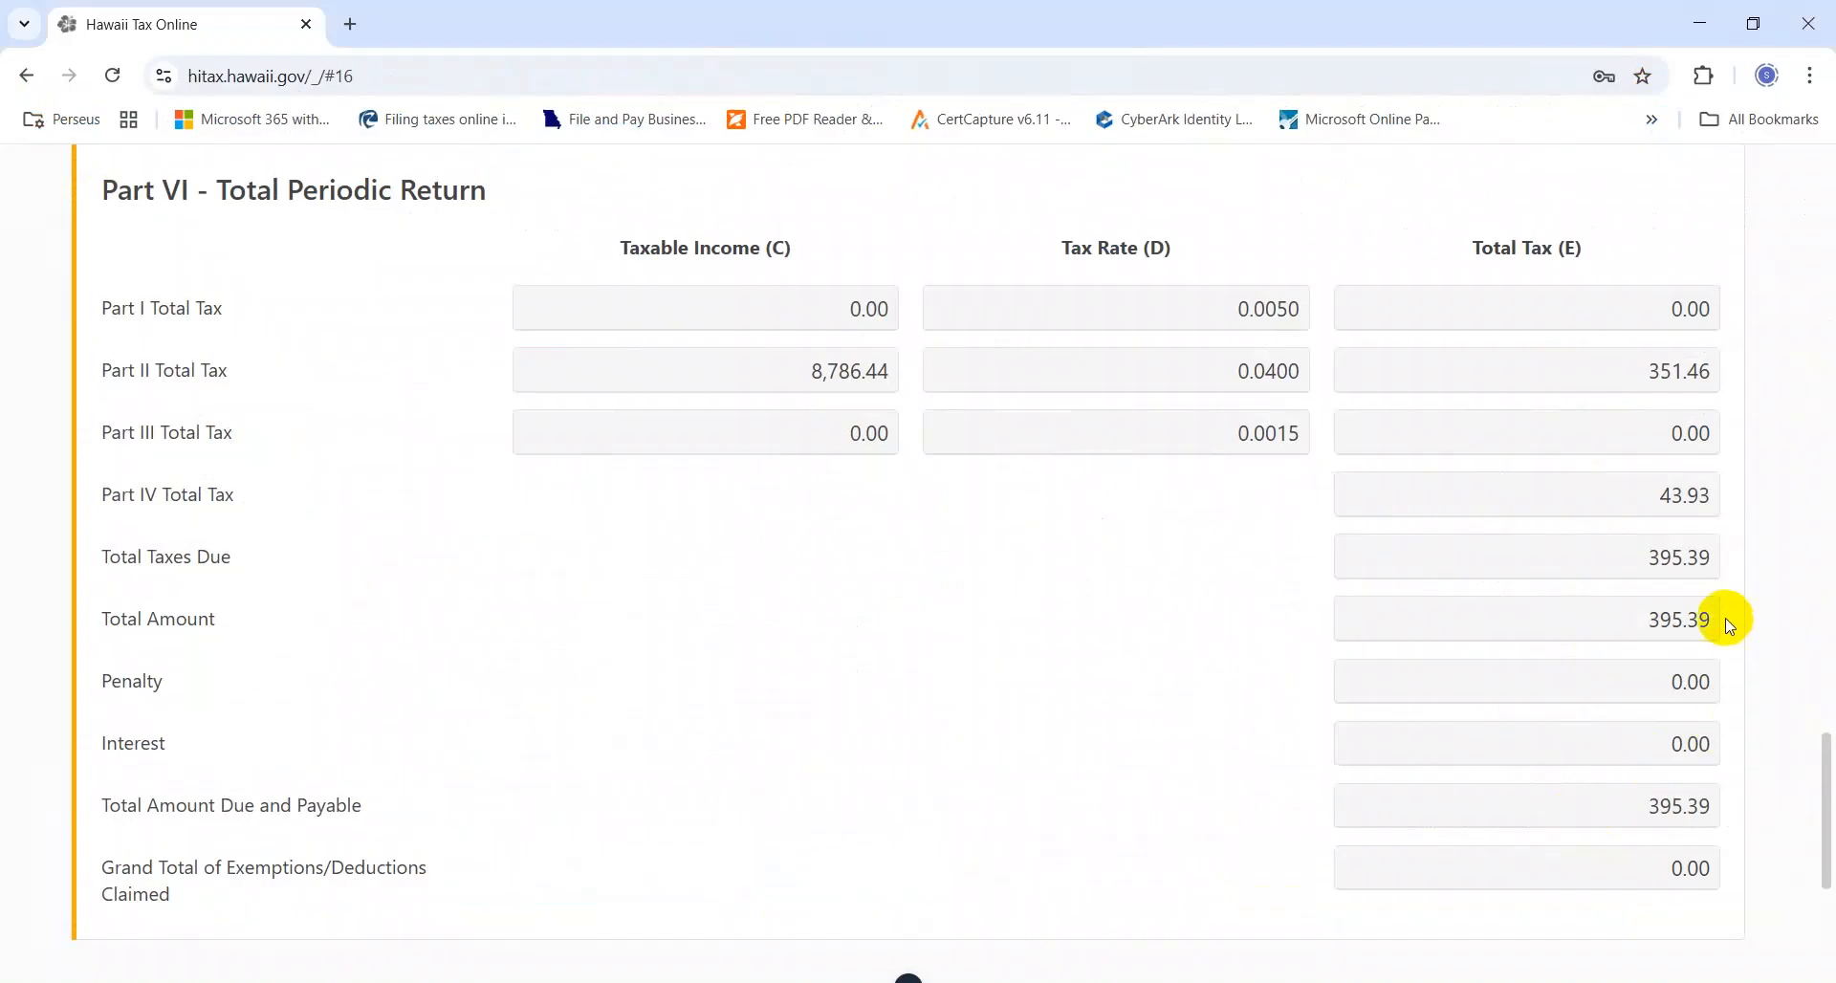
drag(1710, 619, 1631, 622)
key(alt+Tab)
key(alt+Tab)
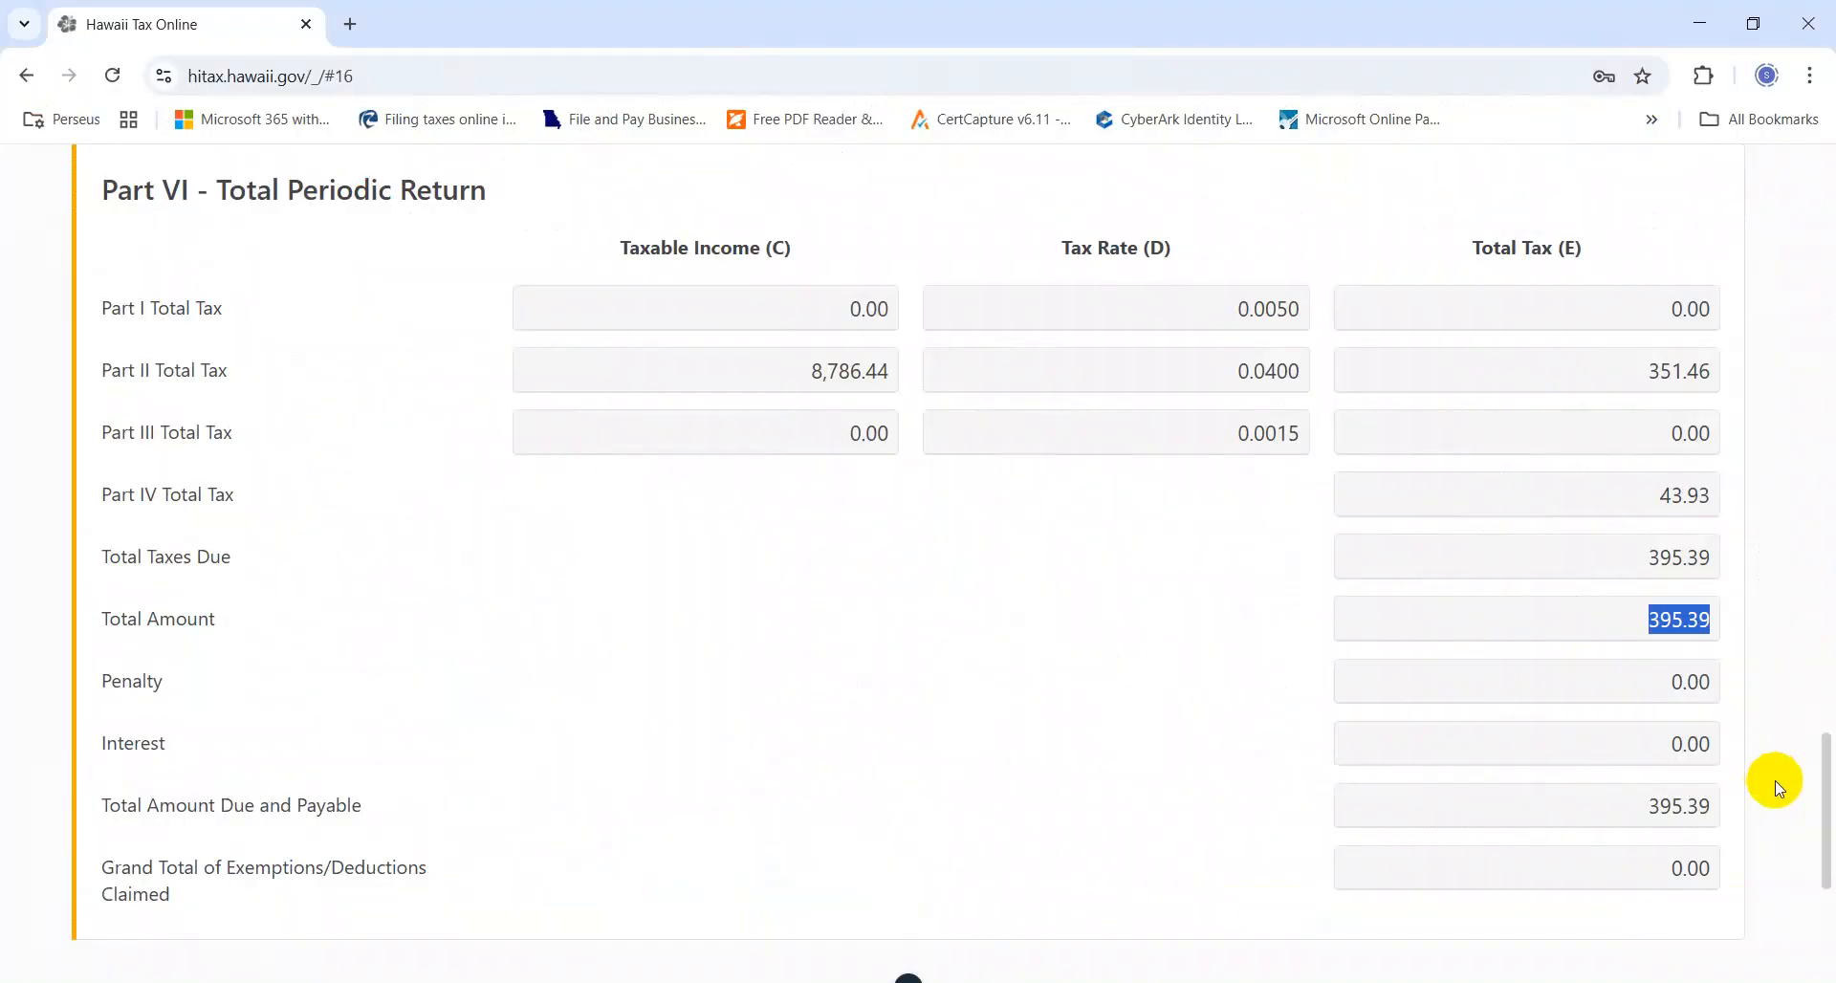
click(1778, 785)
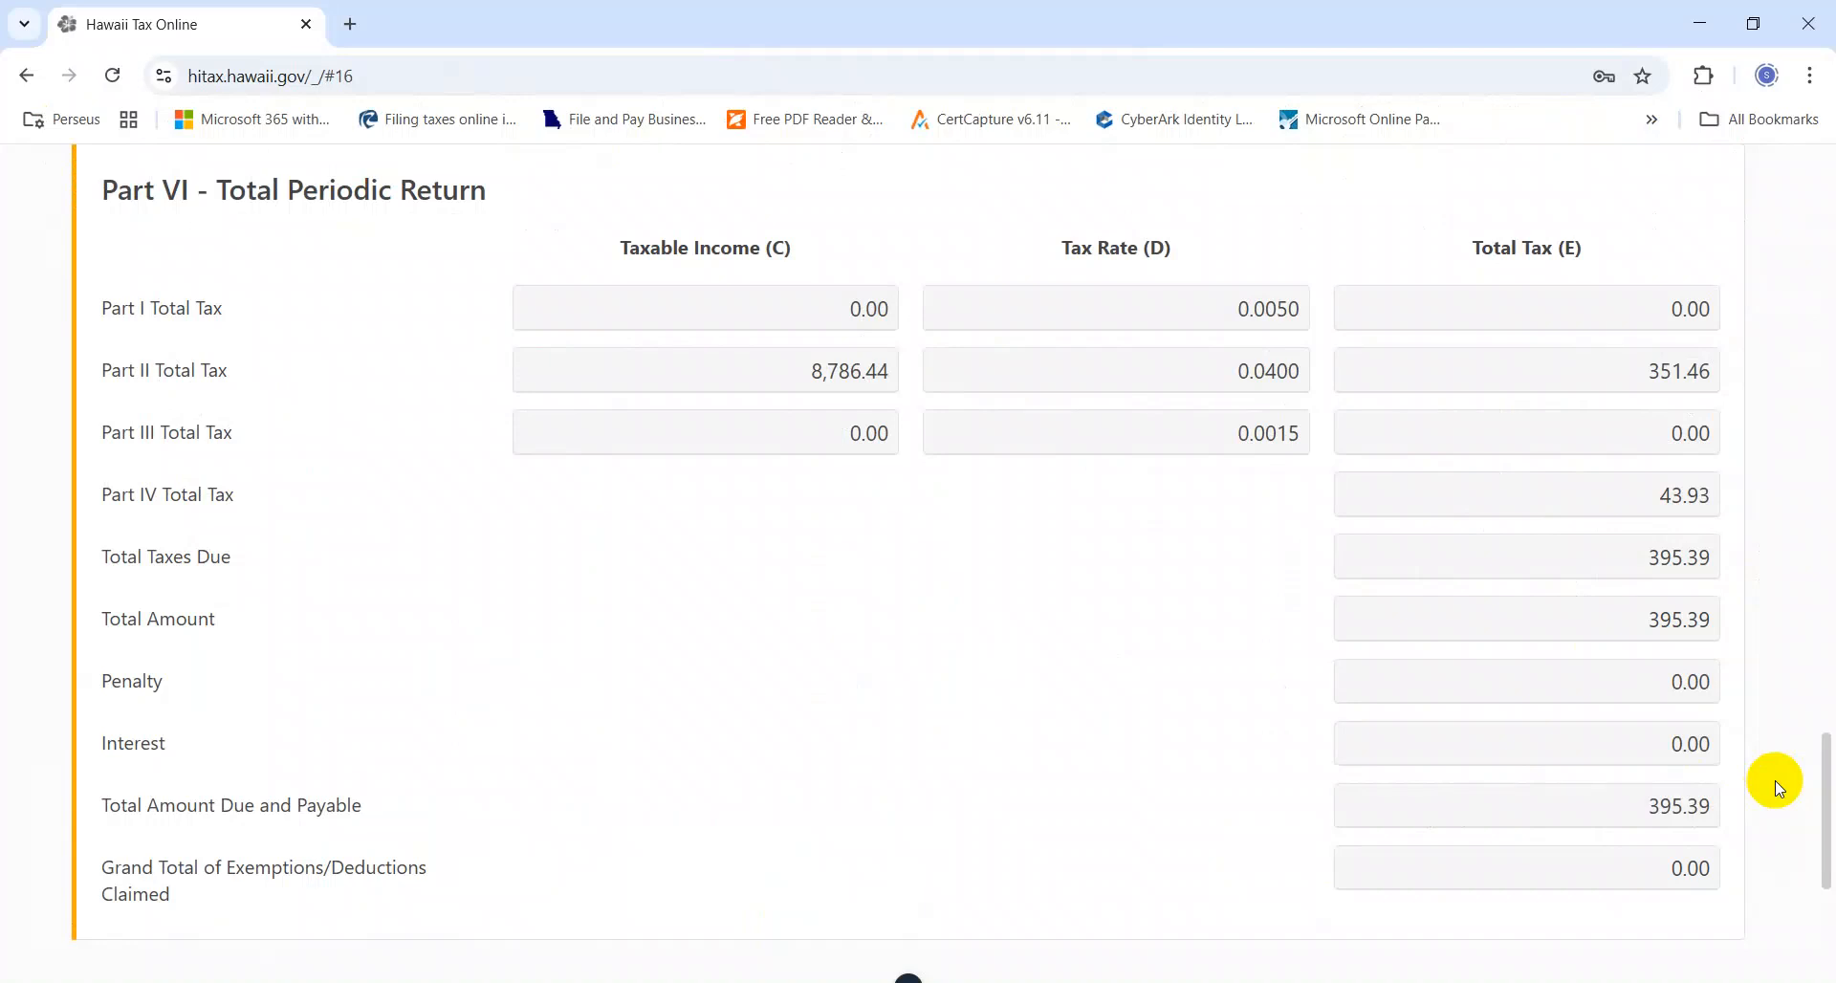
Step: Recheck the workbook and continue from the return summary to the Schedule Tax by District (G75) page
drag(1825, 801, 1829, 947)
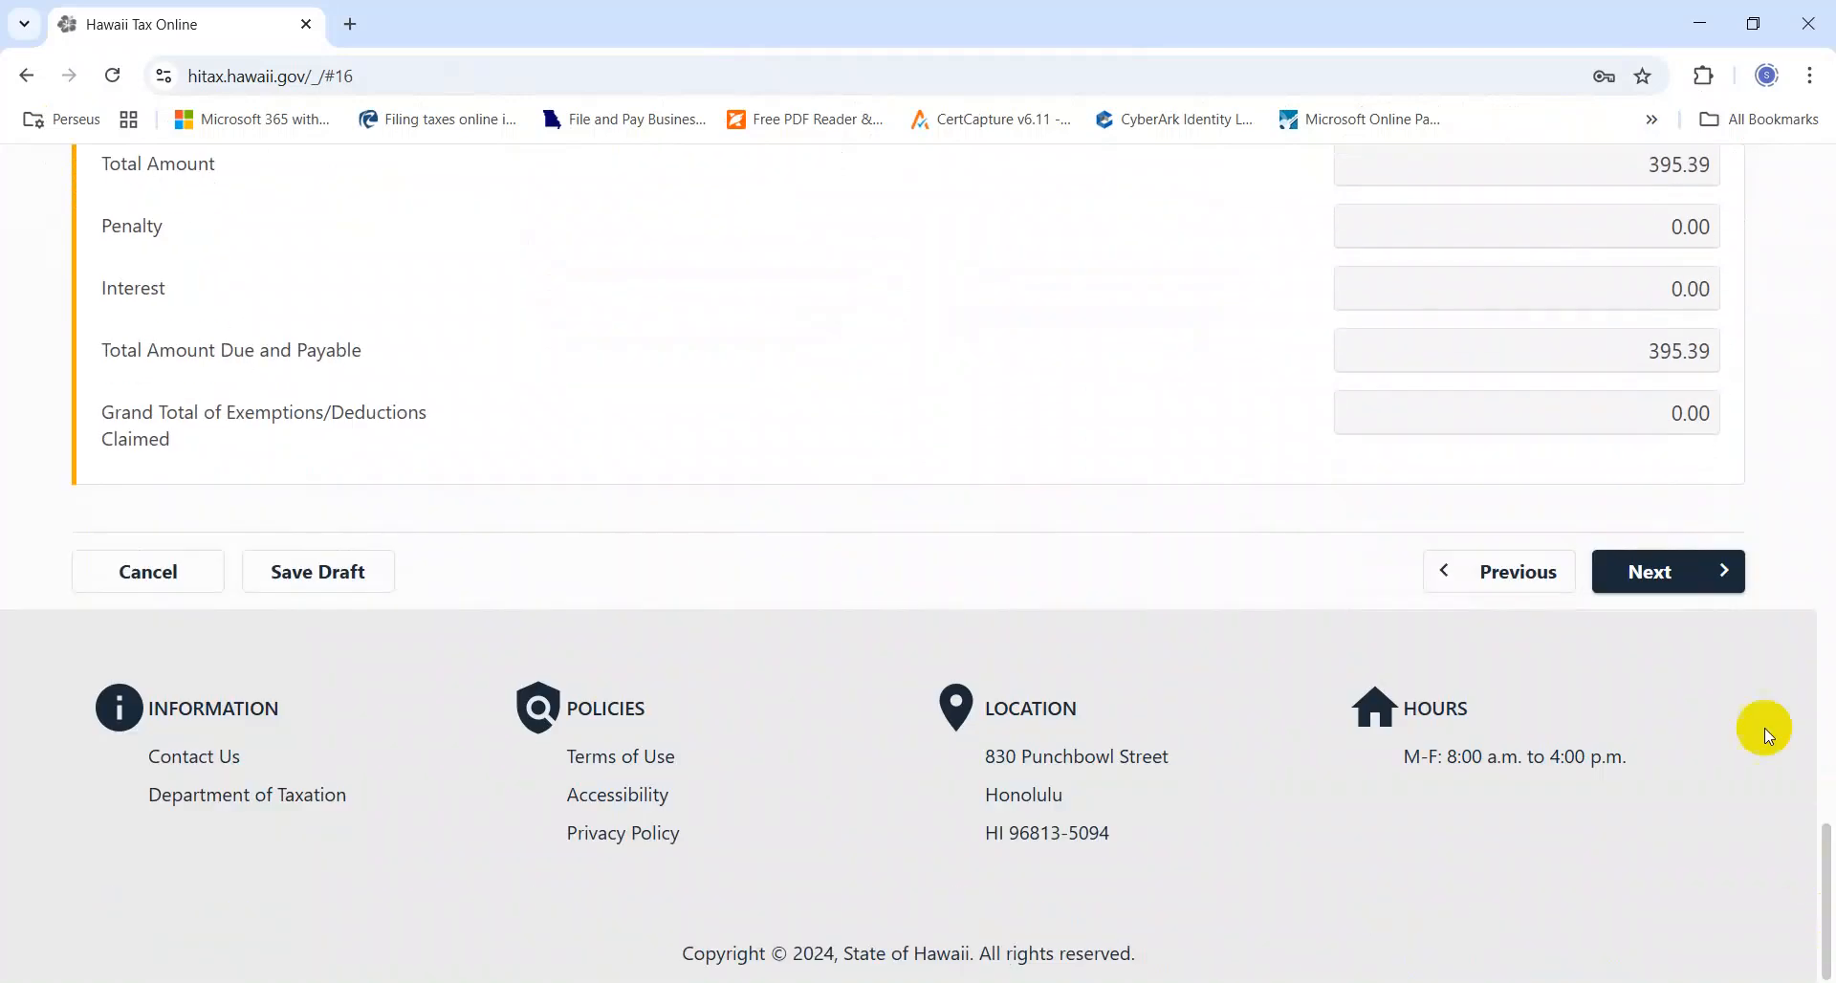
key(alt+Tab)
key(alt+Tab)
click(1694, 566)
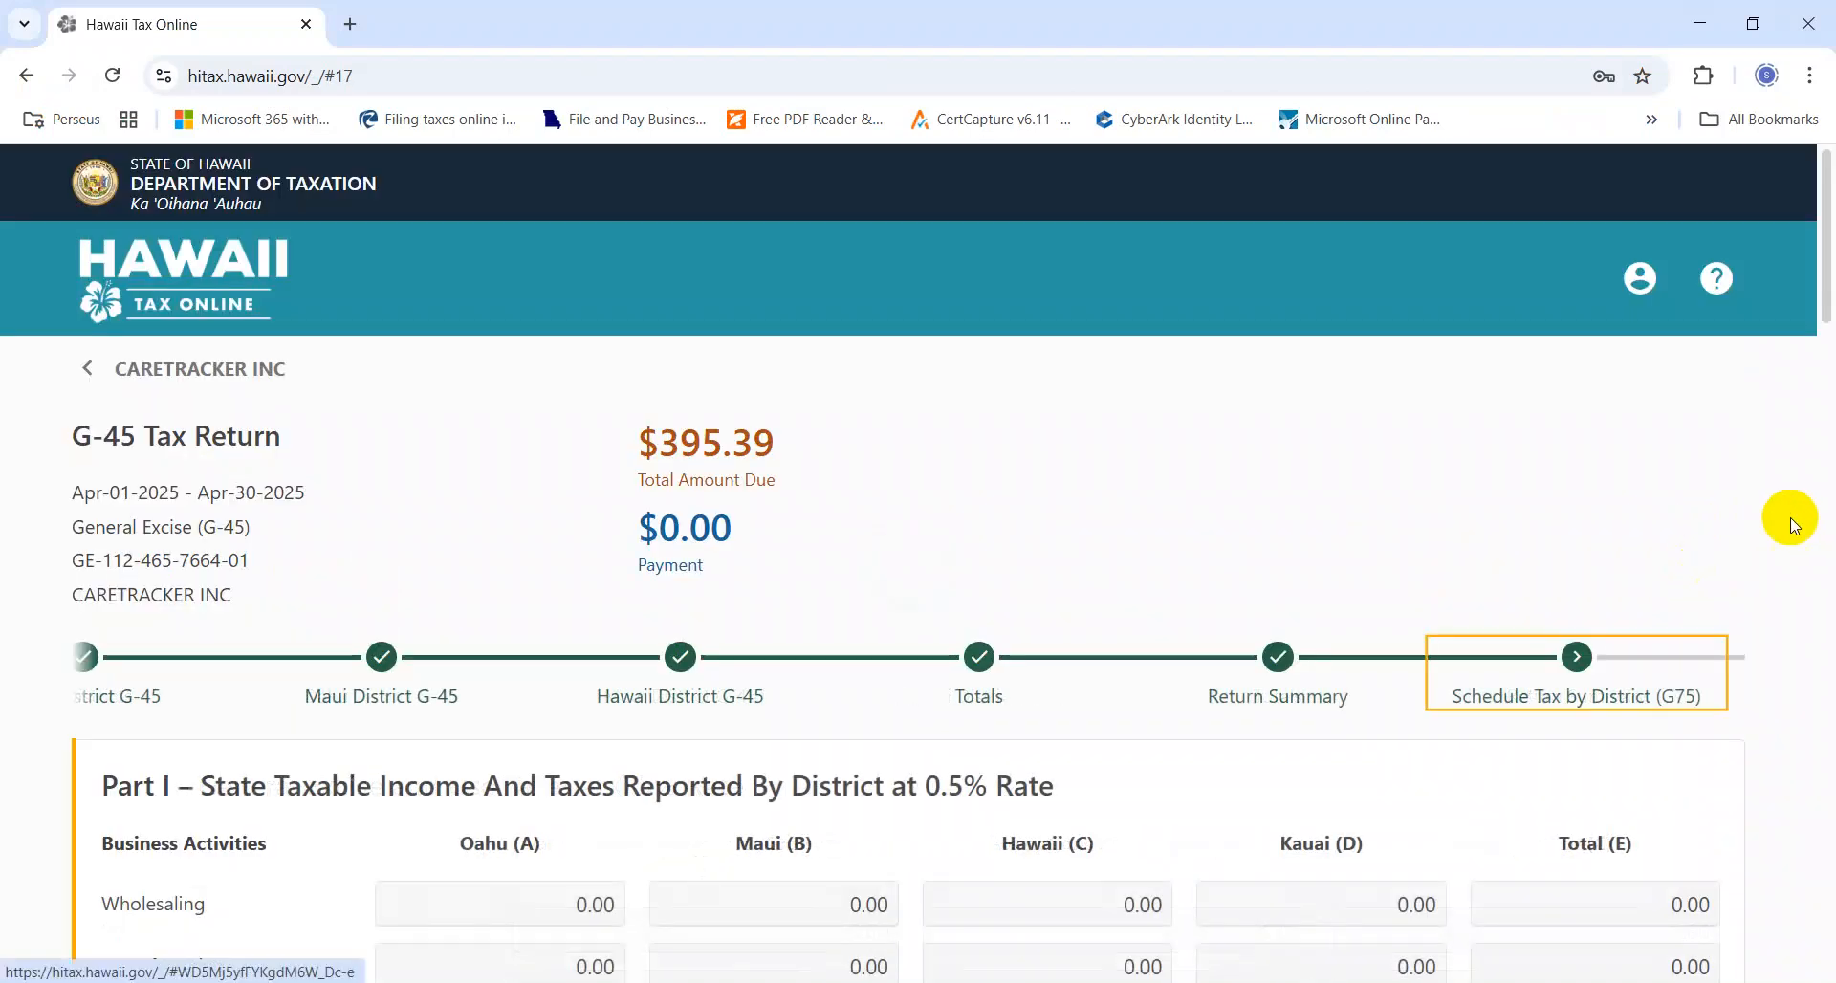
Step: Review Part V, the assignment of taxes by district, and continue to the available payment options
drag(1828, 263, 1834, 945)
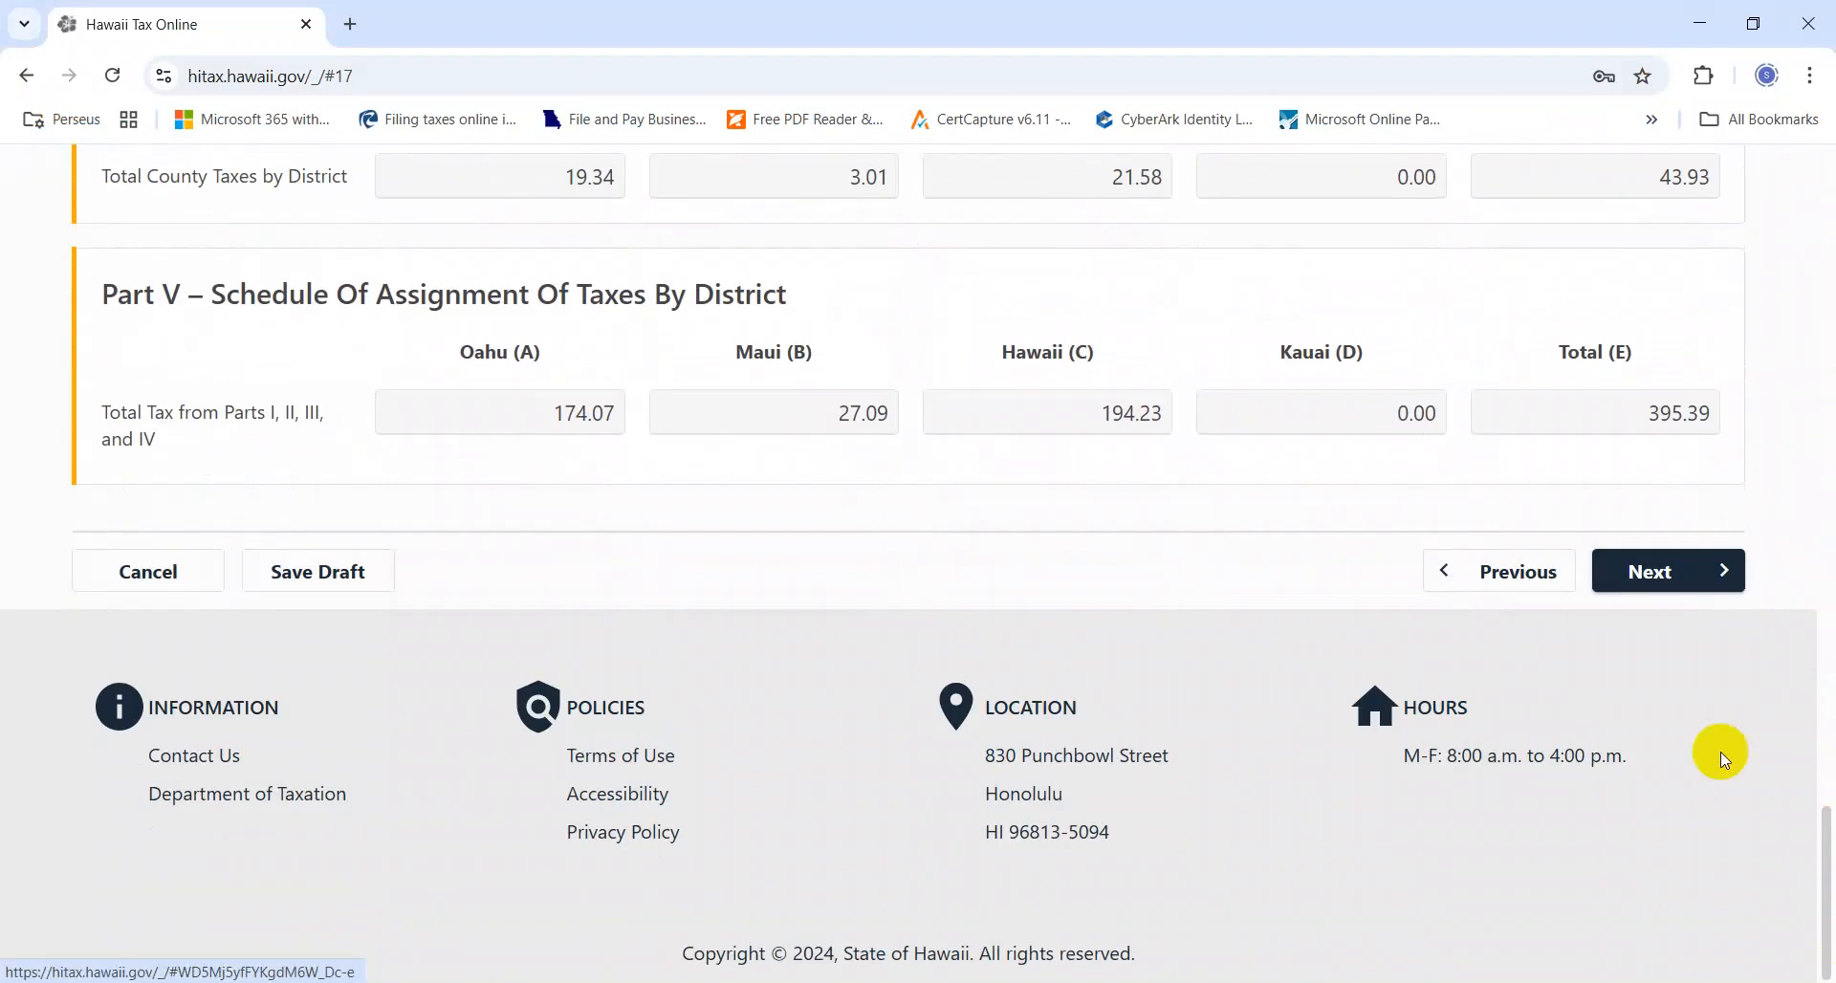
click(1648, 572)
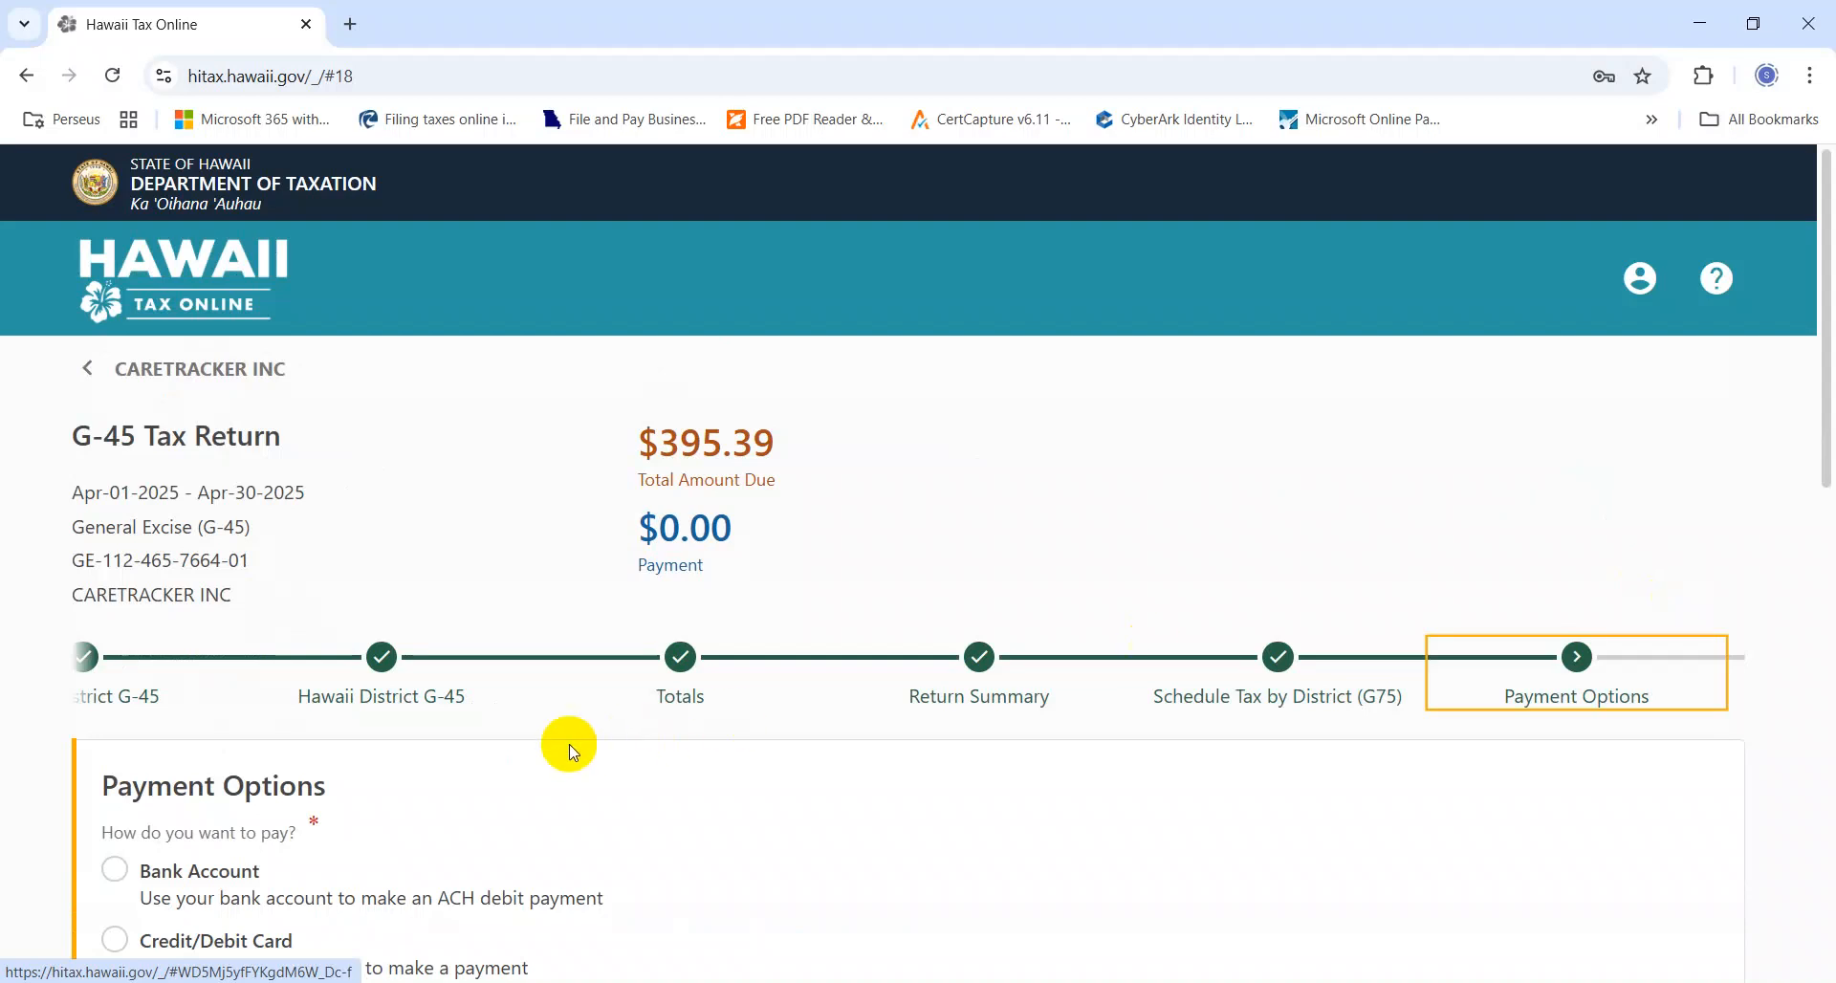
drag(1828, 455, 1827, 582)
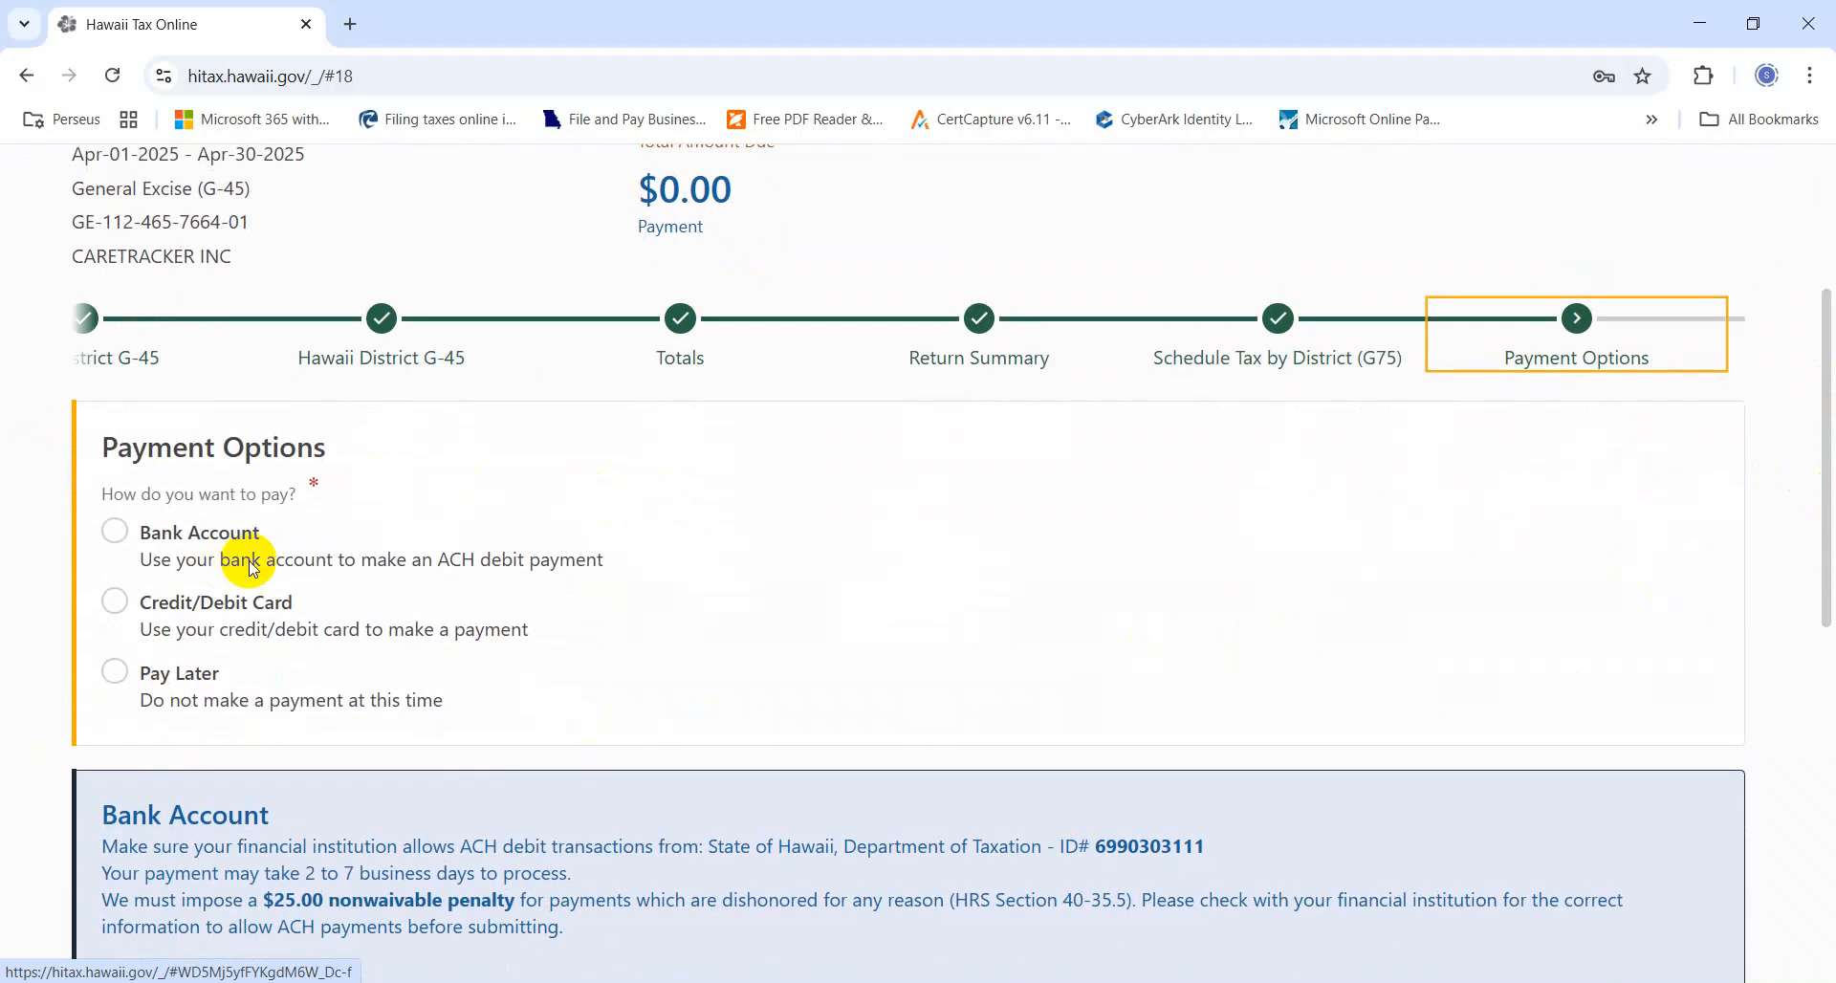
Step: Switch to the Excel workbook and go to the Customer Number header in cell A1 of the HI_GP Tax Report sheet
key(alt+Tab)
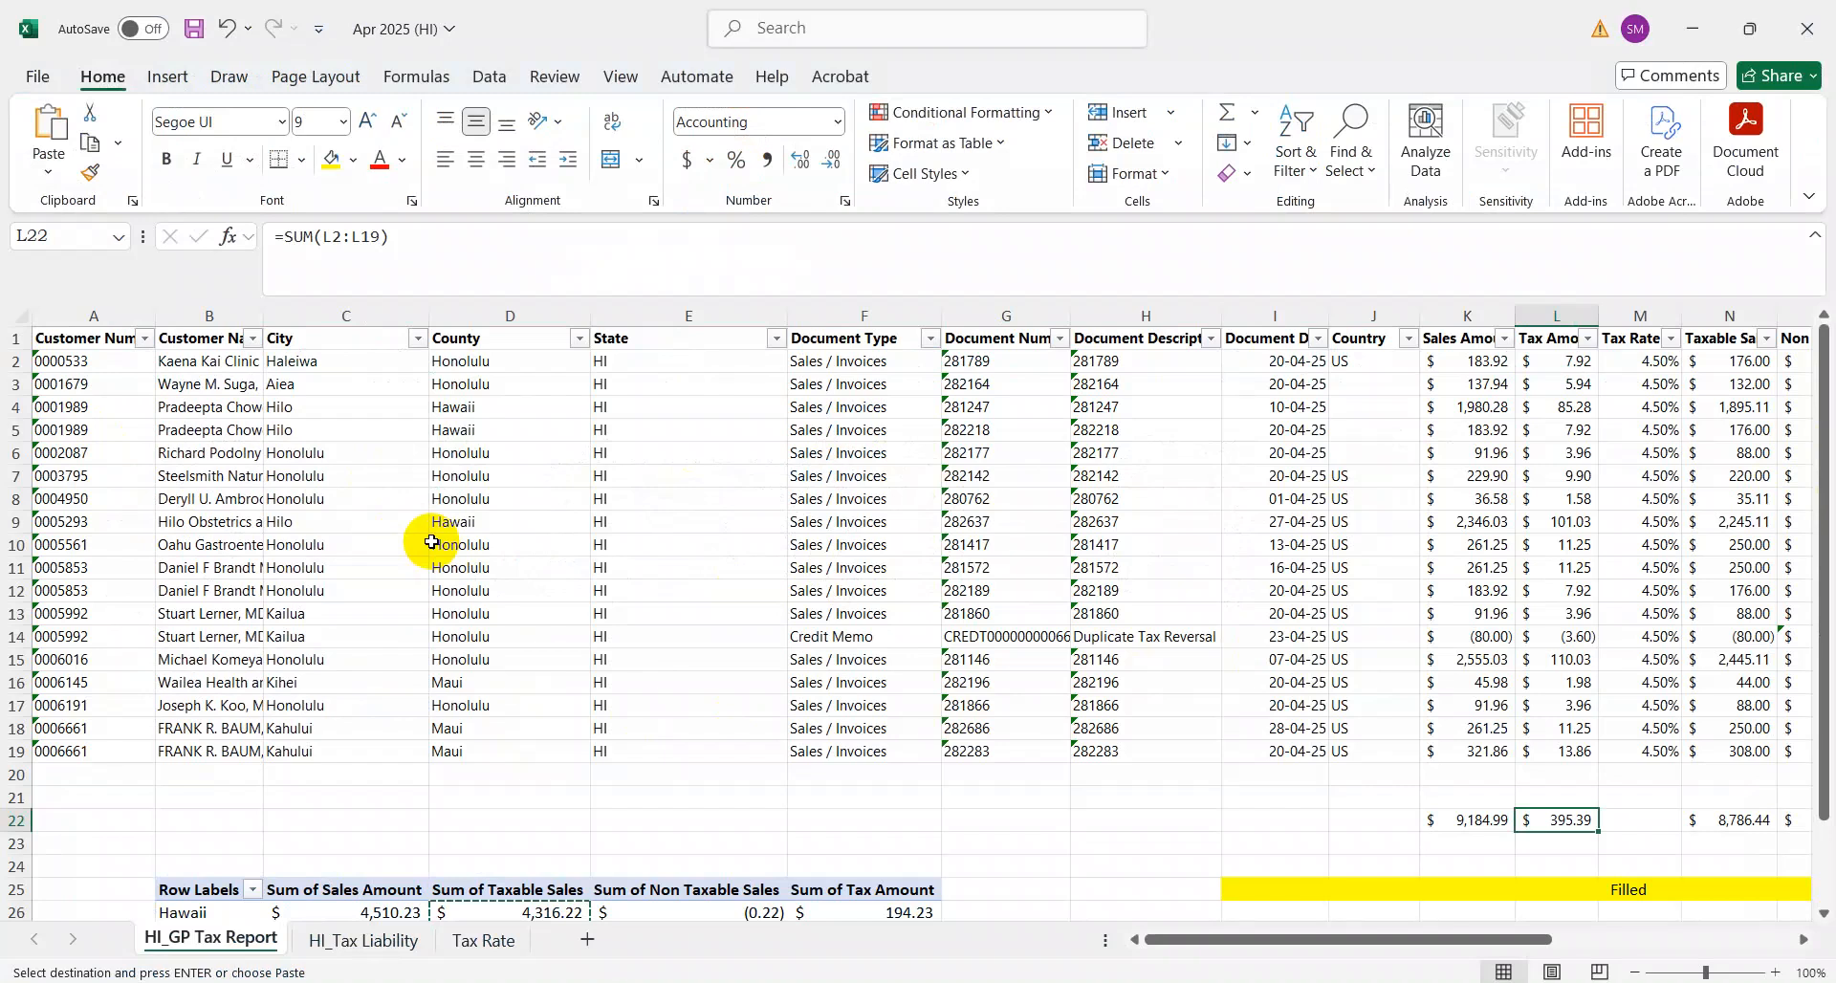
key(ctrl+Up)
key(ctrl+Up)
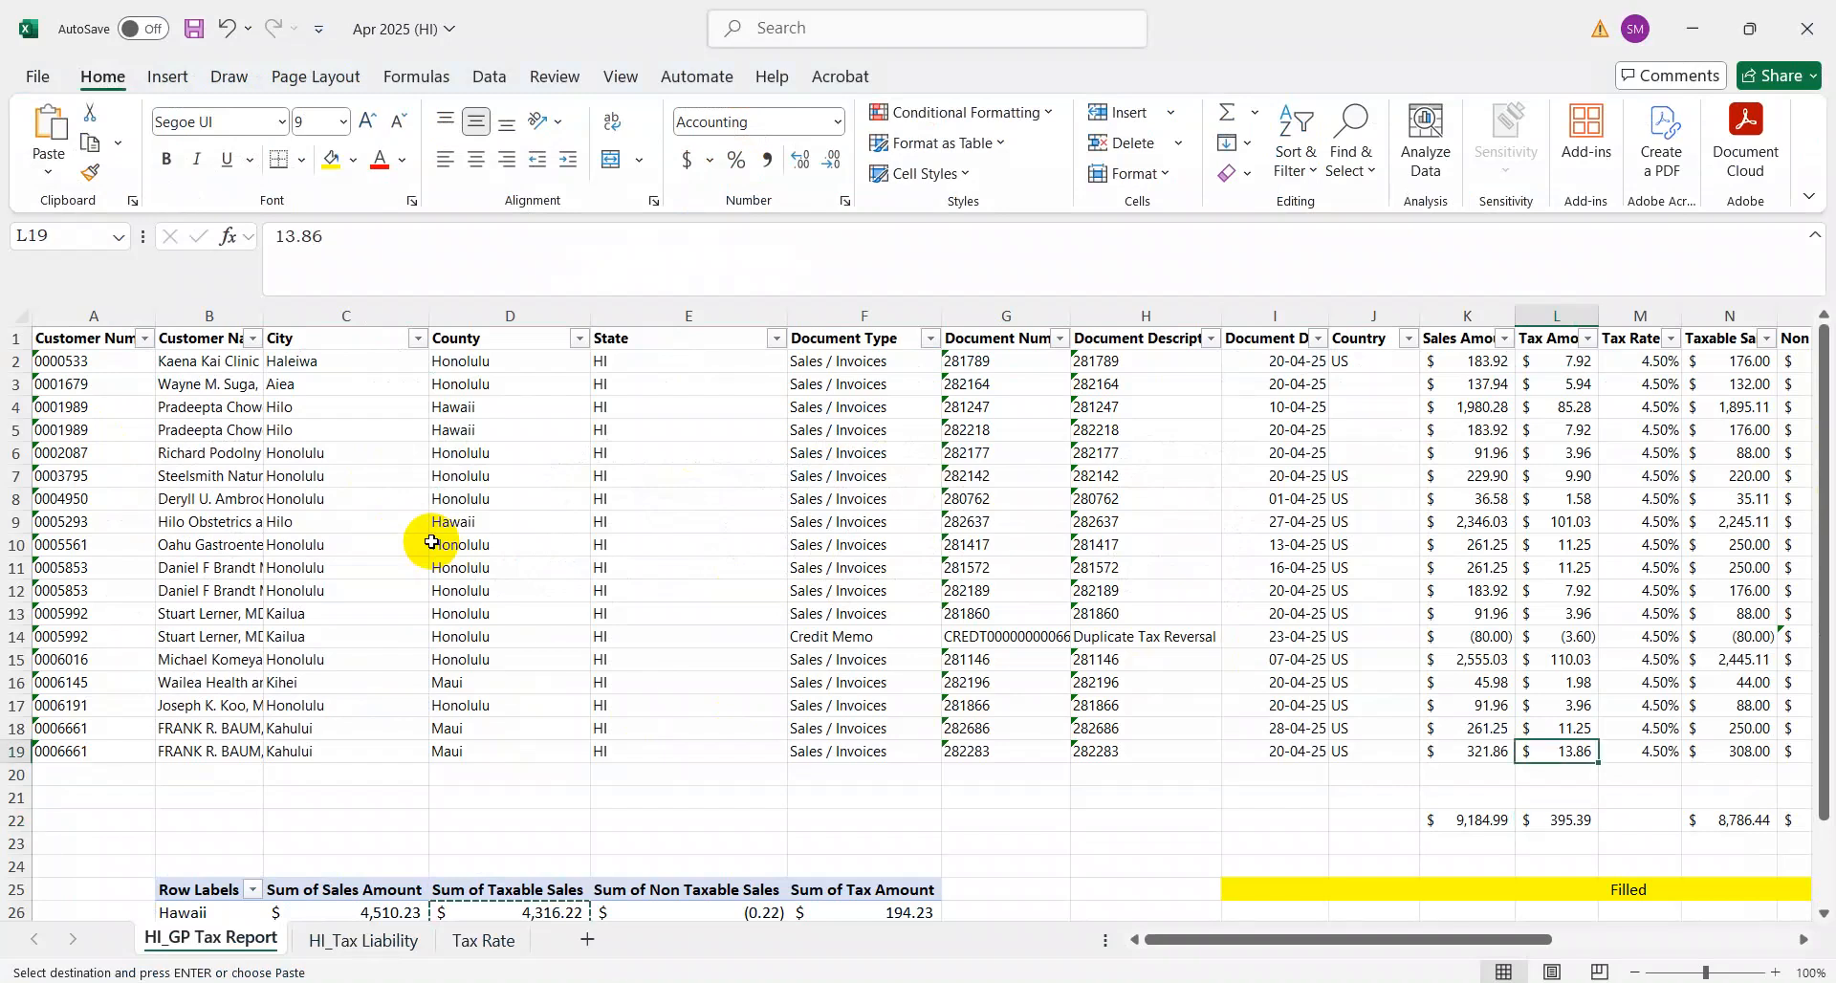
key(ctrl+Left)
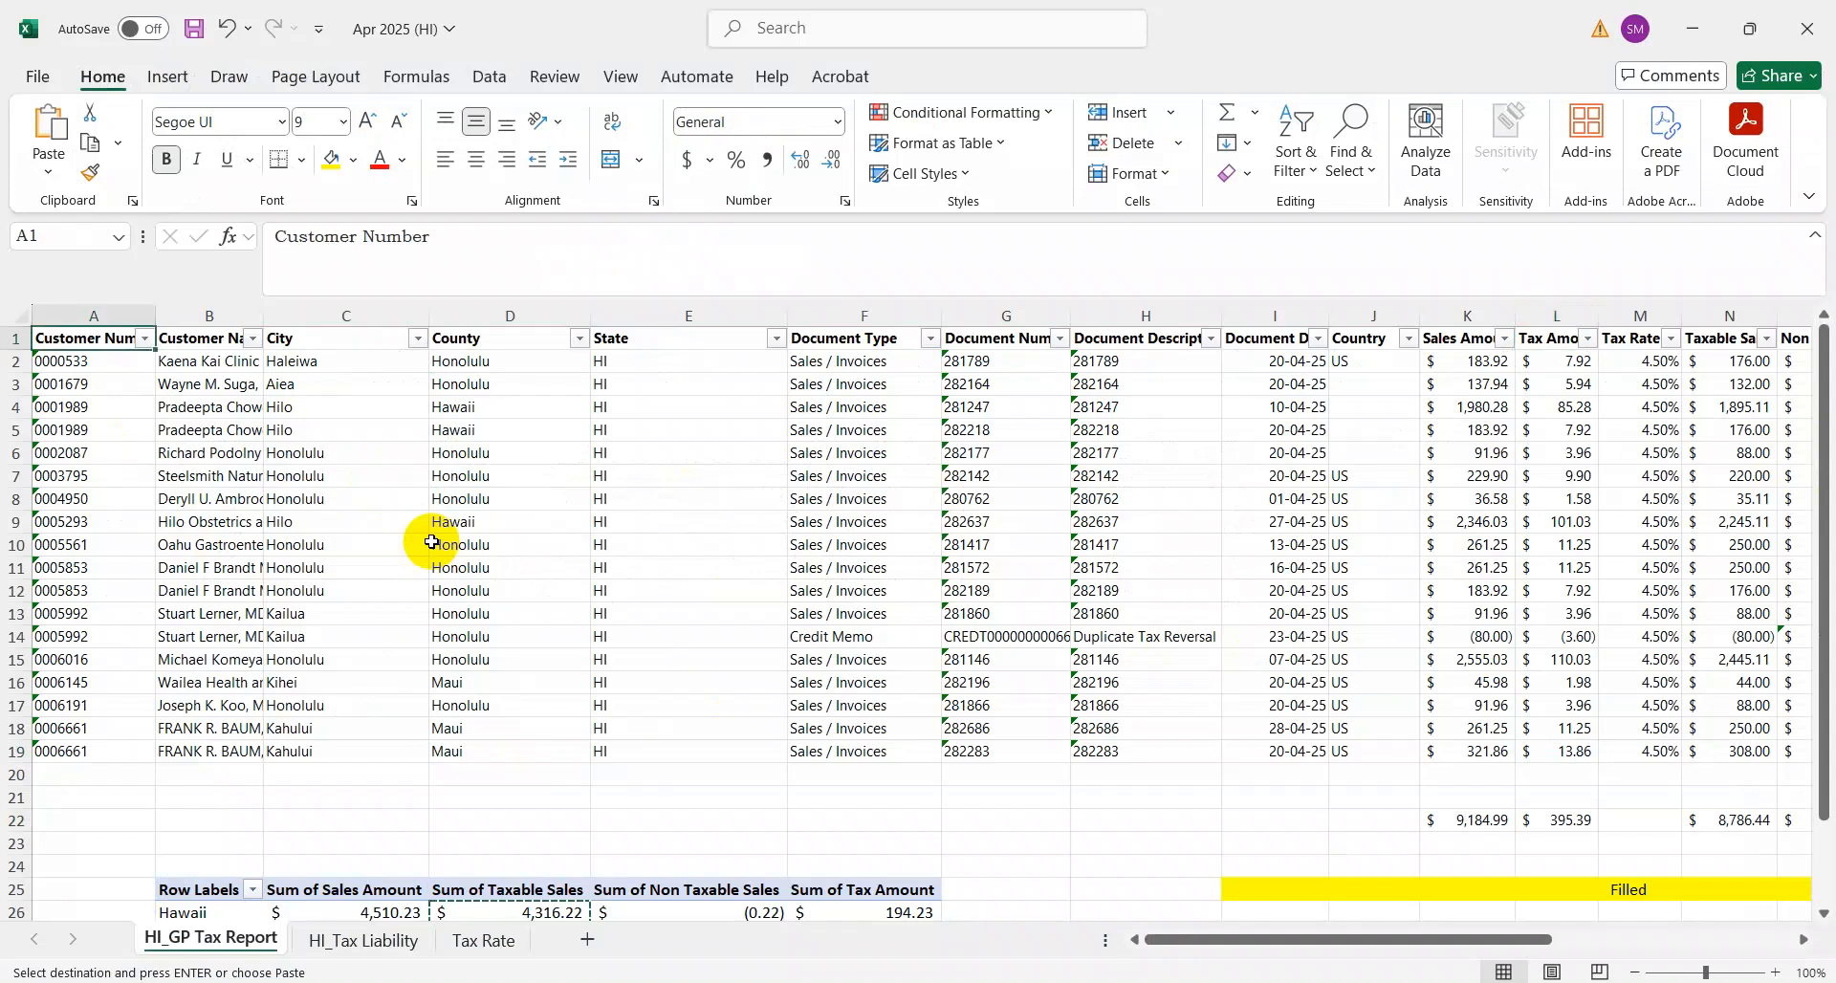